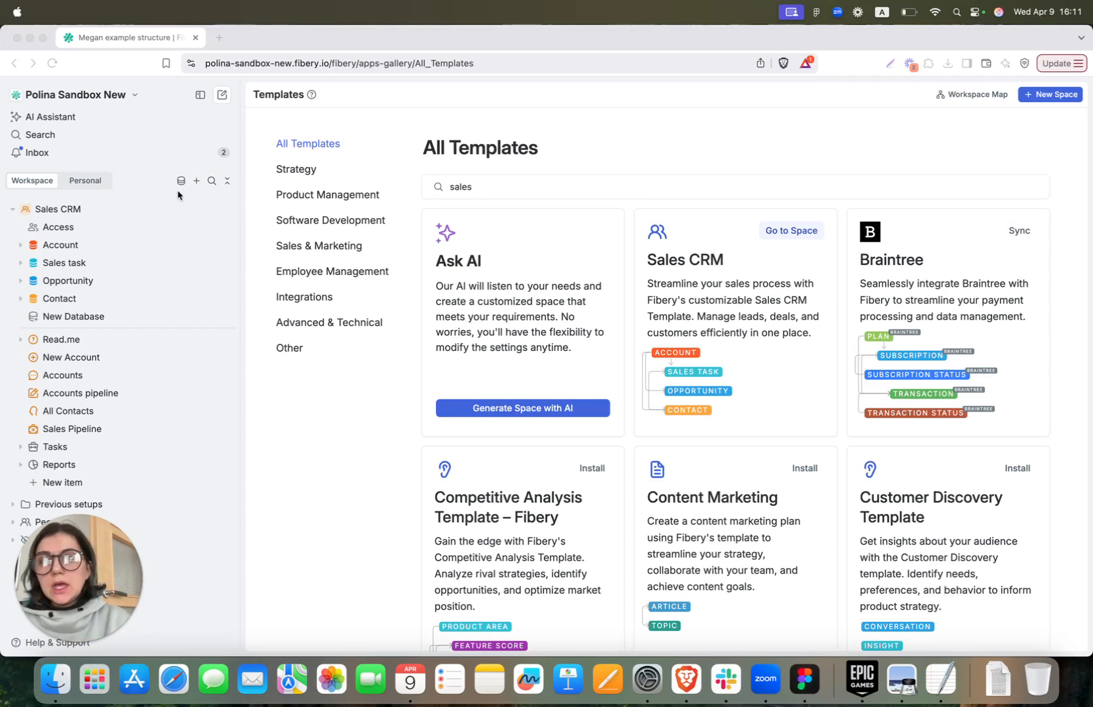
Expand the Account database under Sales CRM and open its table of four sample companies
{"action": "left_click", "coordinate": [21, 247]}
{"action": "left_click", "coordinate": [20, 247]}
{"action": "left_click", "coordinate": [64, 252]}
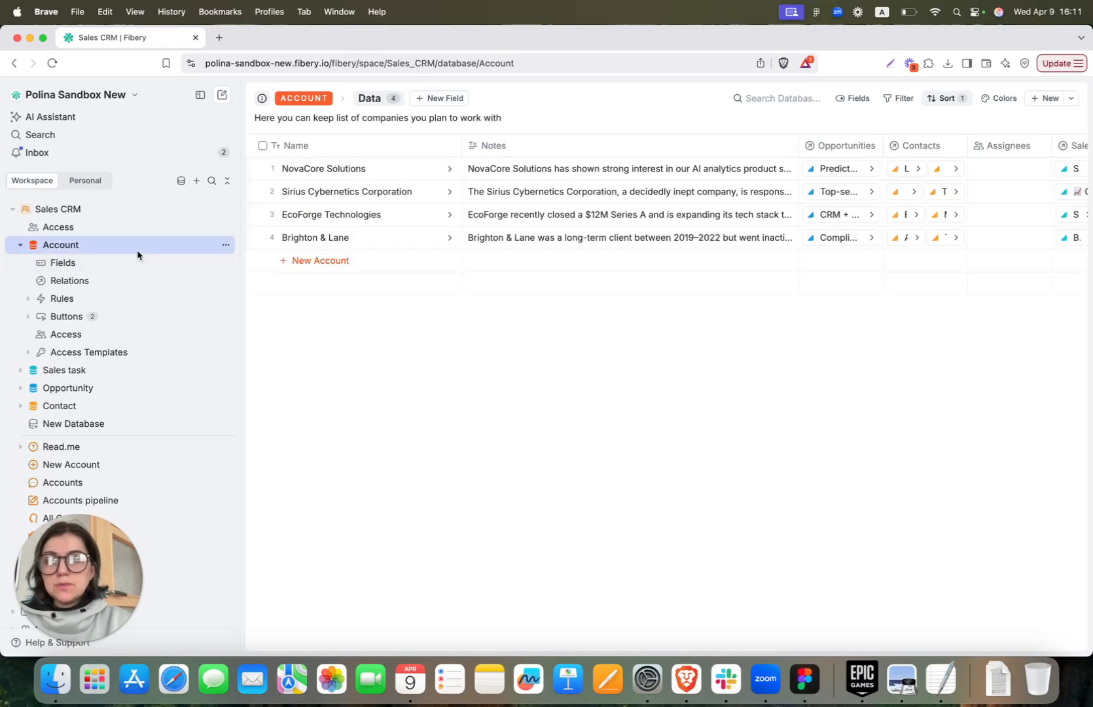
Review the Account database's fields, the new field types, and the Size field's settings
{"action": "left_click", "coordinate": [119, 262]}
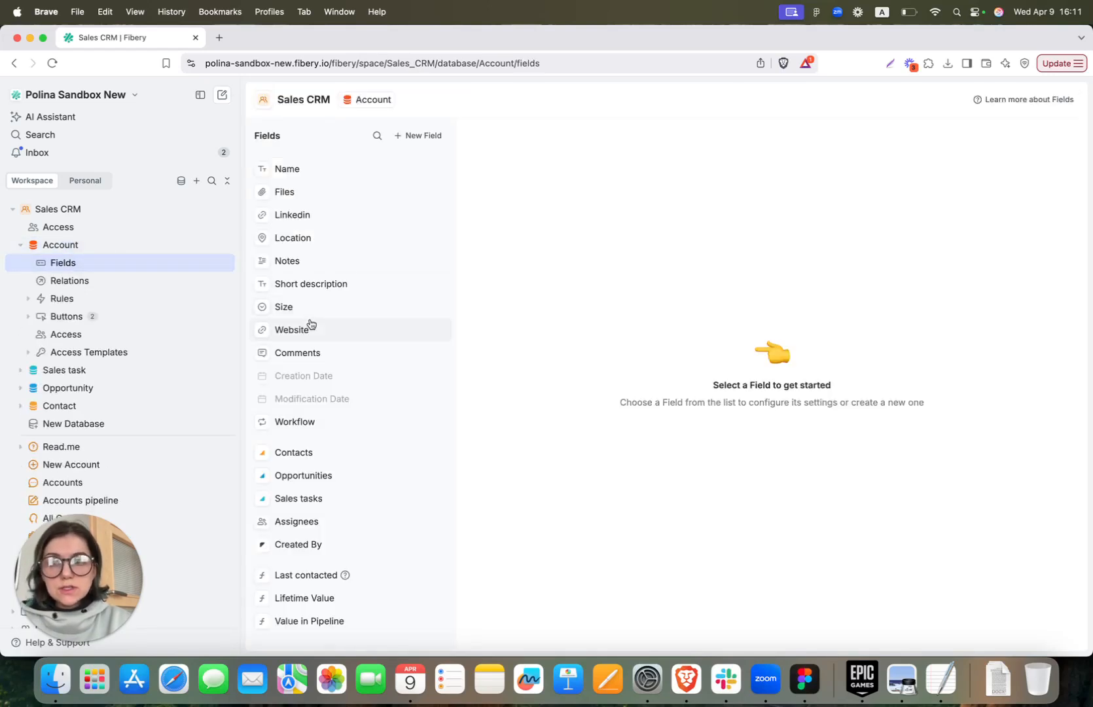
{"action": "left_click", "coordinate": [419, 137]}
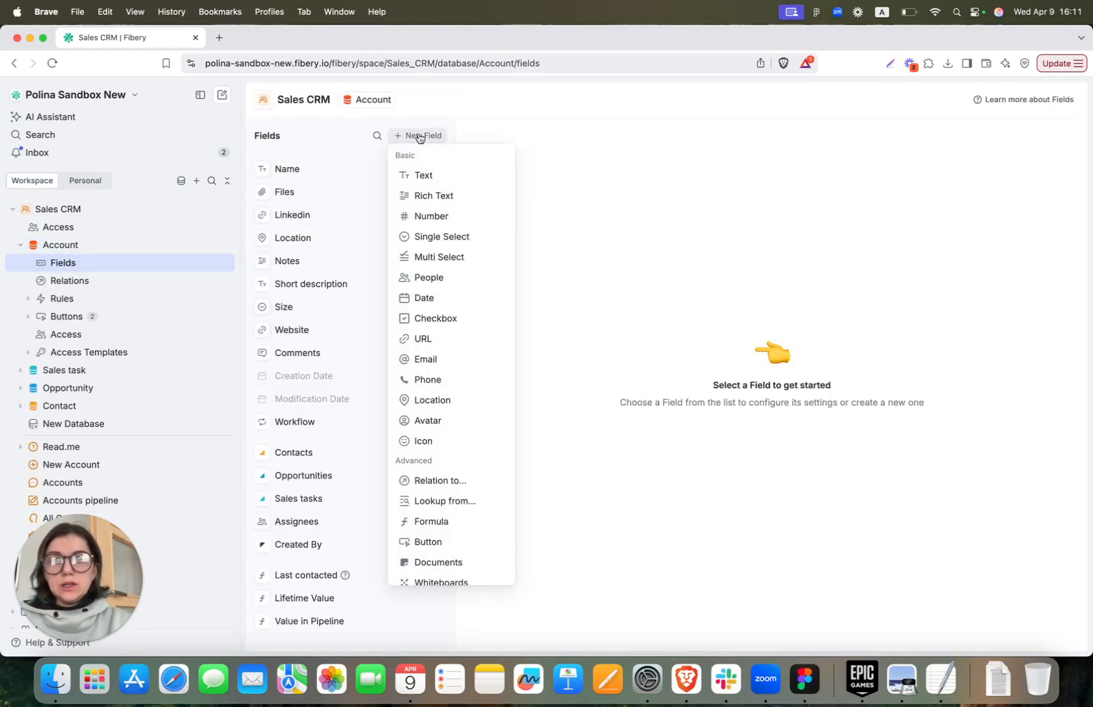
{"action": "left_click", "coordinate": [320, 314]}
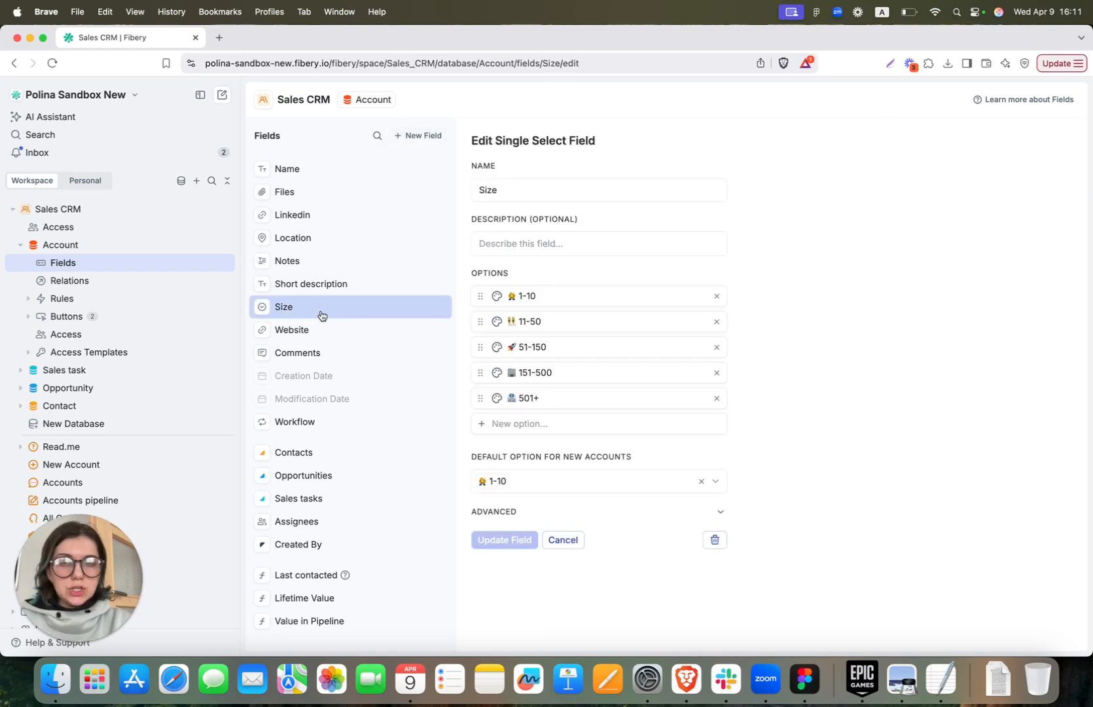
Collapse the Account settings and the database list, then bring up the New Account form
{"action": "left_click", "coordinate": [20, 247]}
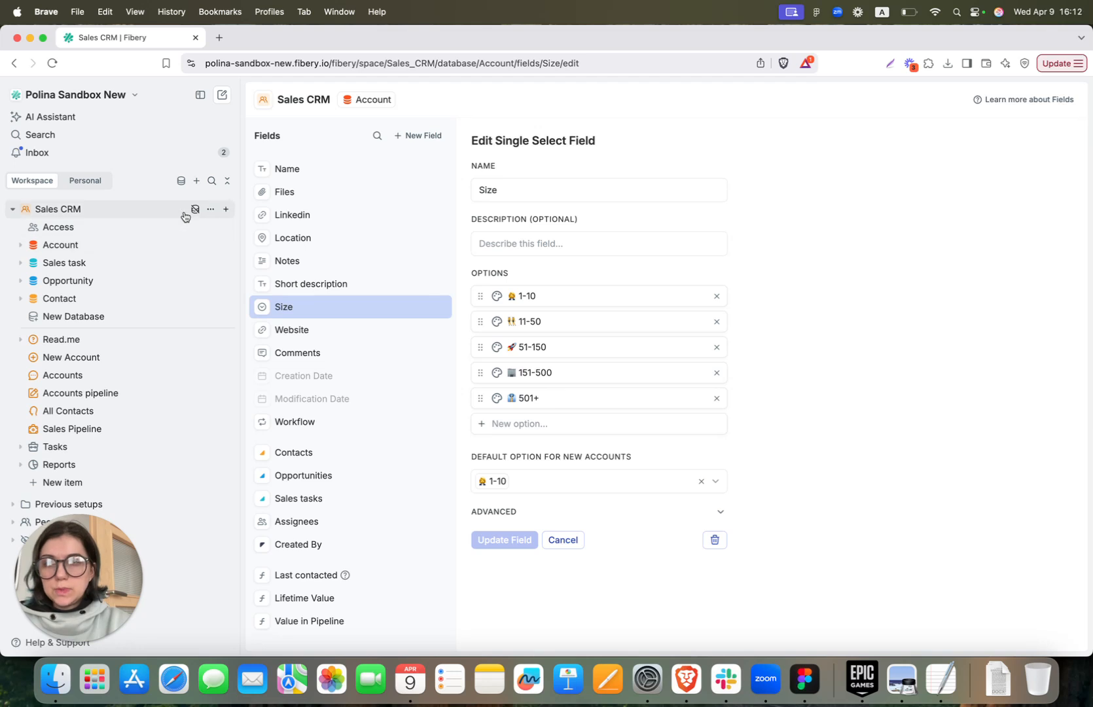
{"action": "left_click", "coordinate": [195, 210]}
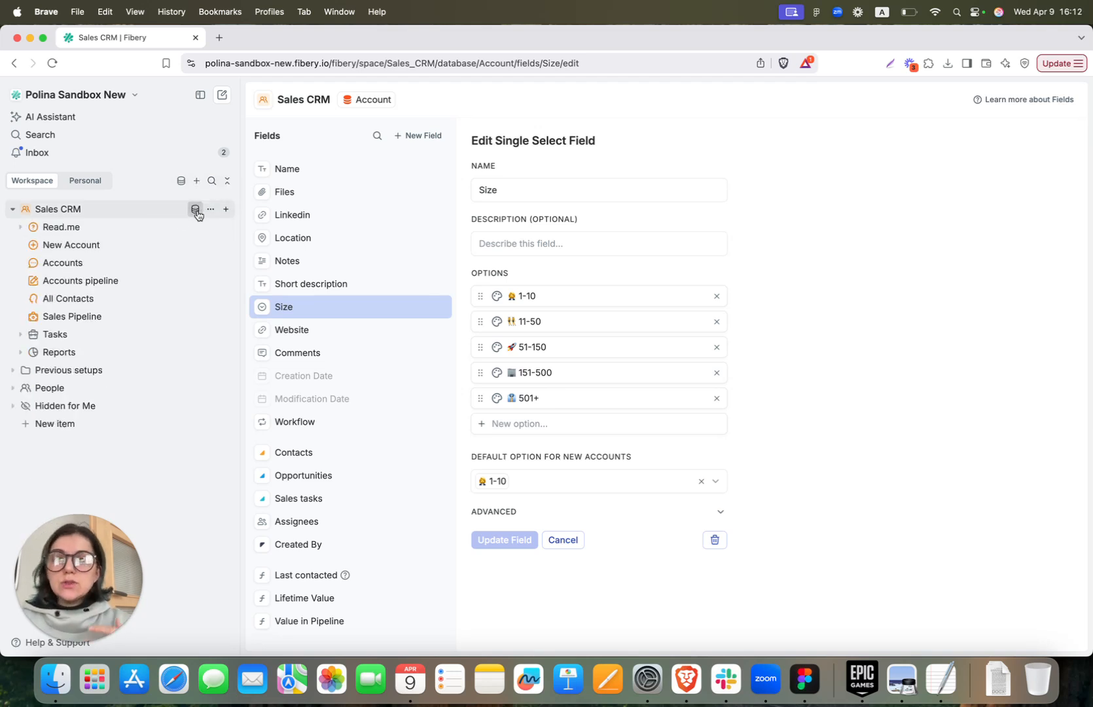
{"action": "left_click", "coordinate": [156, 247]}
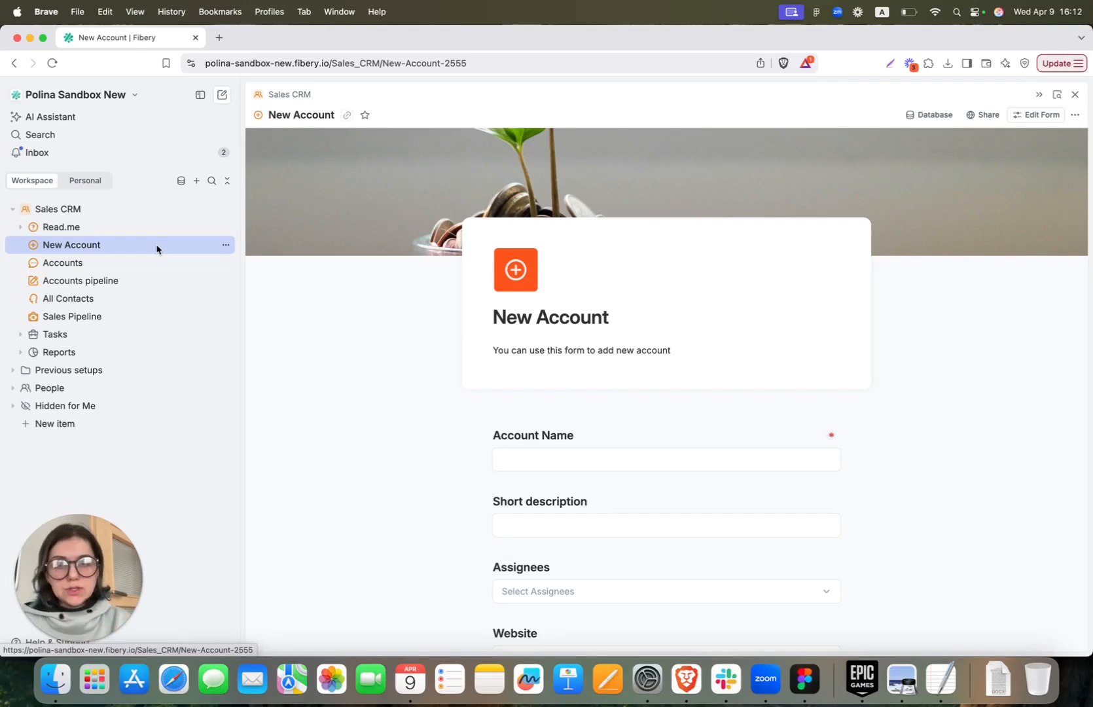
Scroll through the New Account form's fields and switch the form into edit mode
{"action": "scroll", "coordinate": [293, 379], "scroll_direction": "down", "scroll_amount": 3}
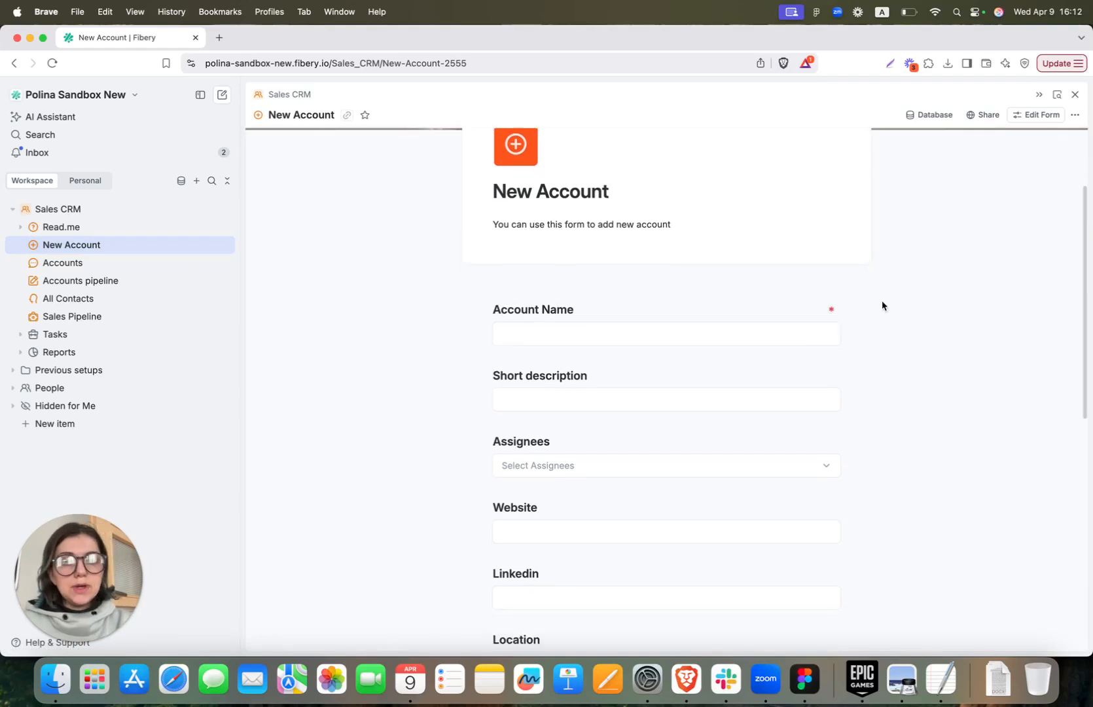
{"action": "scroll", "coordinate": [625, 354], "scroll_direction": "down", "scroll_amount": 5}
{"action": "scroll", "coordinate": [625, 349], "scroll_direction": "down", "scroll_amount": 3}
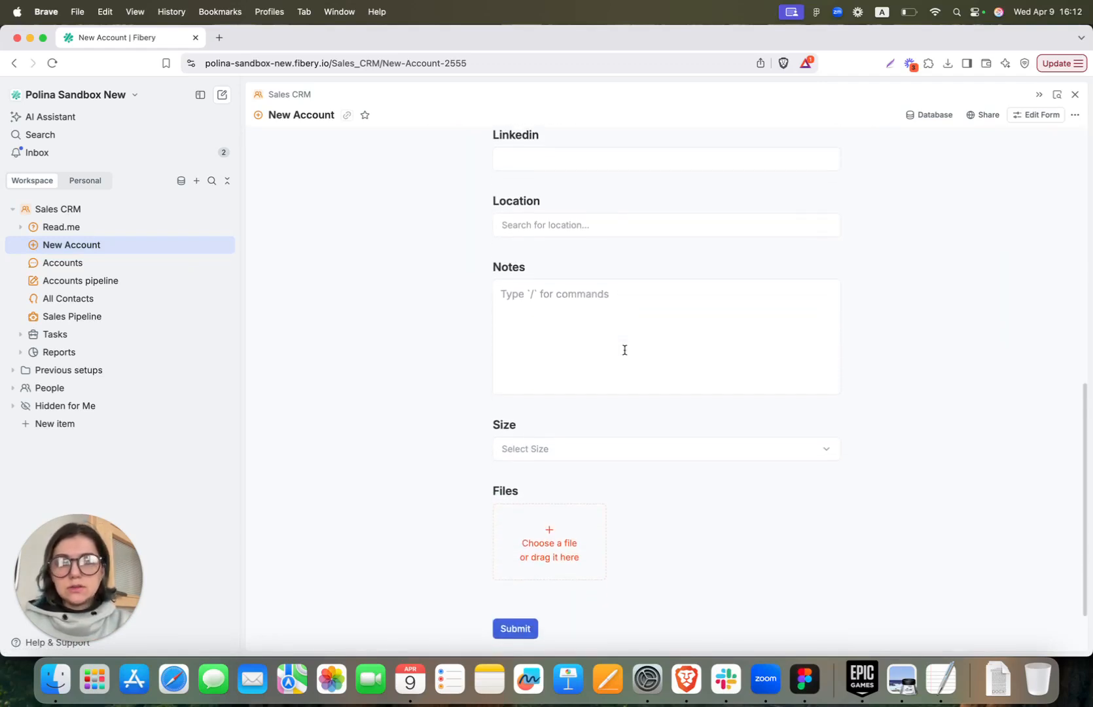
{"action": "scroll", "coordinate": [623, 349], "scroll_direction": "up", "scroll_amount": 10}
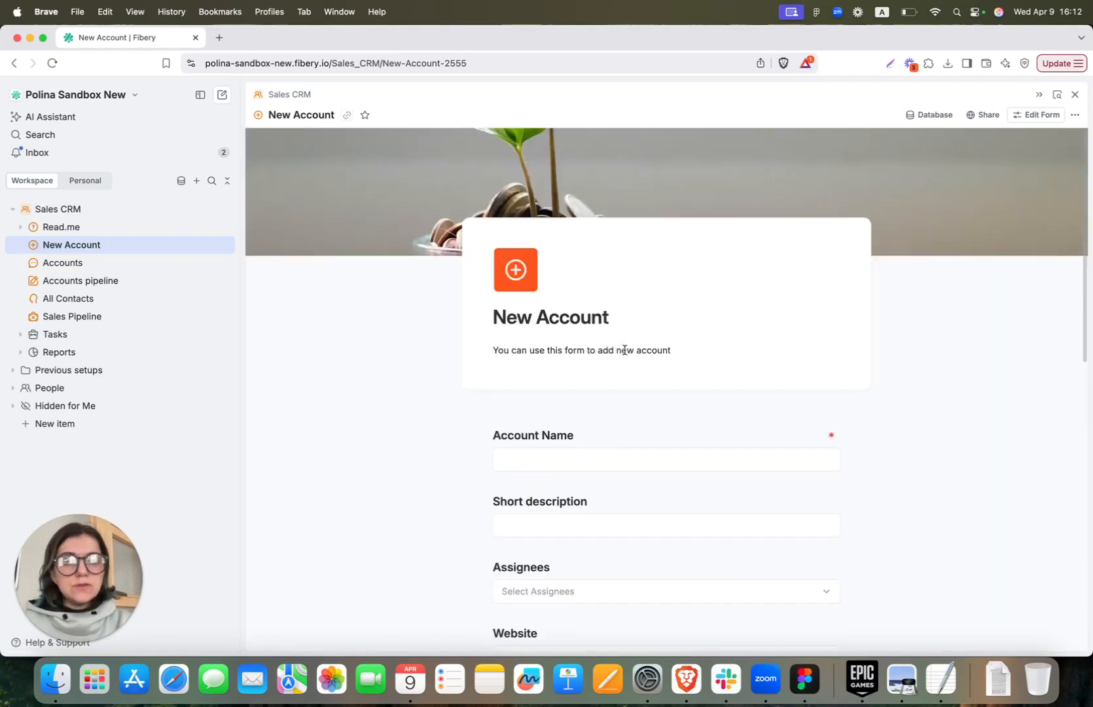
{"action": "left_click", "coordinate": [1025, 119]}
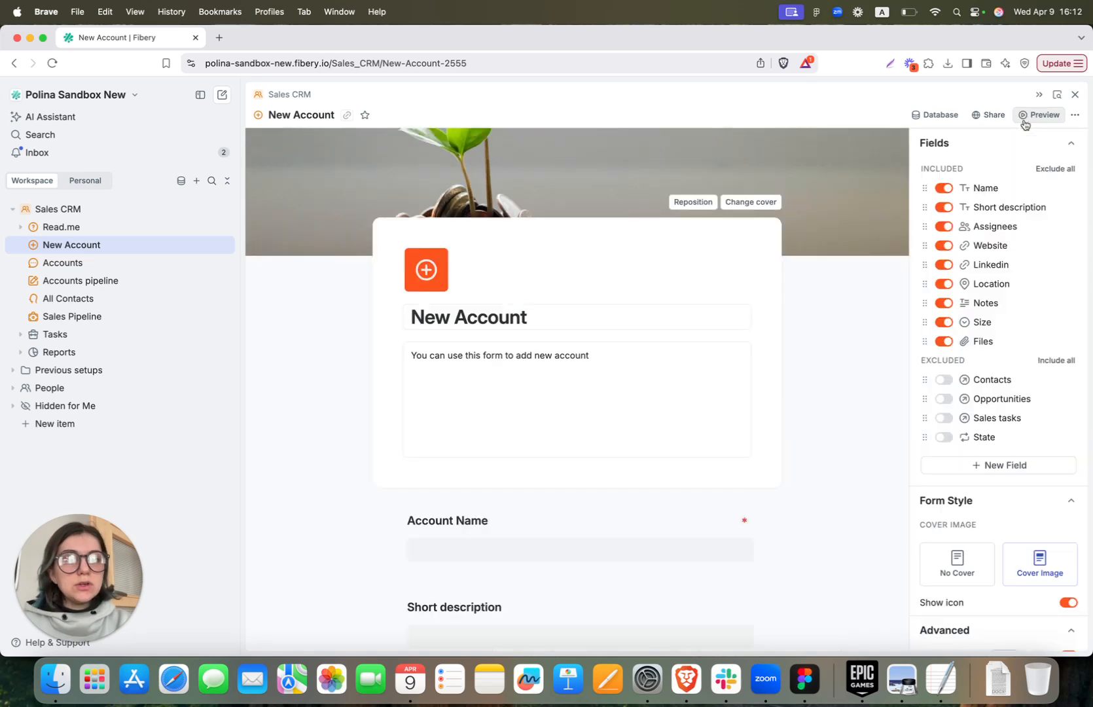
{"action": "left_click", "coordinate": [1071, 467]}
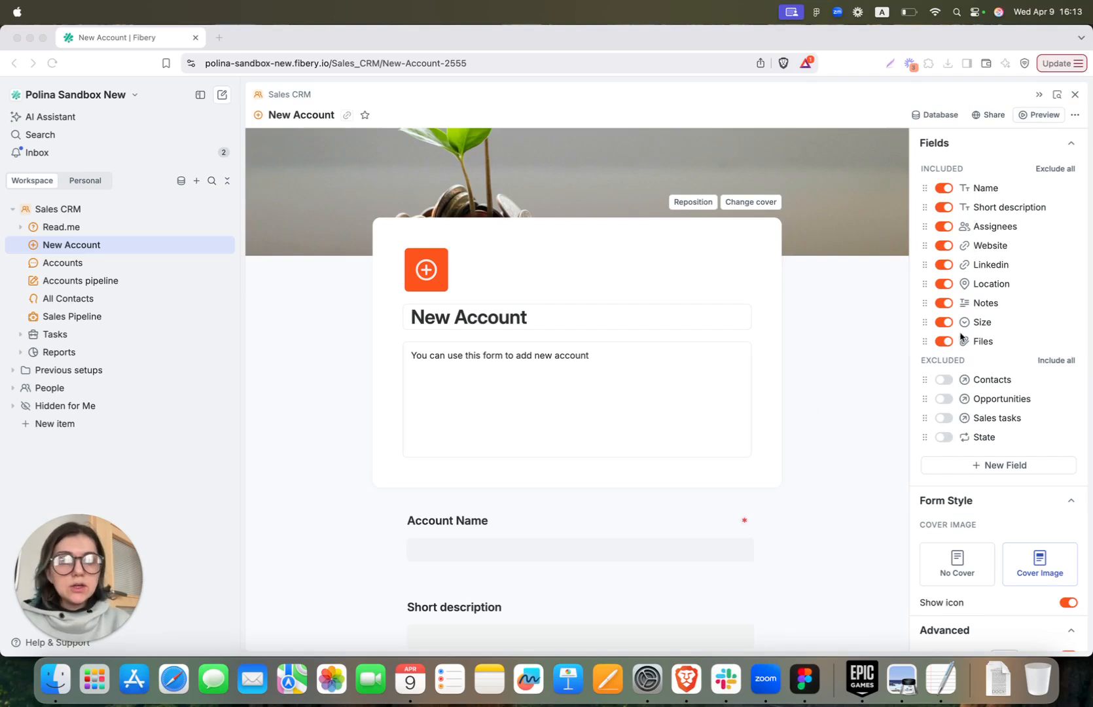
Toggle Short description to required and back to optional, and start adding a field description
{"action": "scroll", "coordinate": [788, 319], "scroll_direction": "down", "scroll_amount": 4}
{"action": "left_click", "coordinate": [700, 370]}
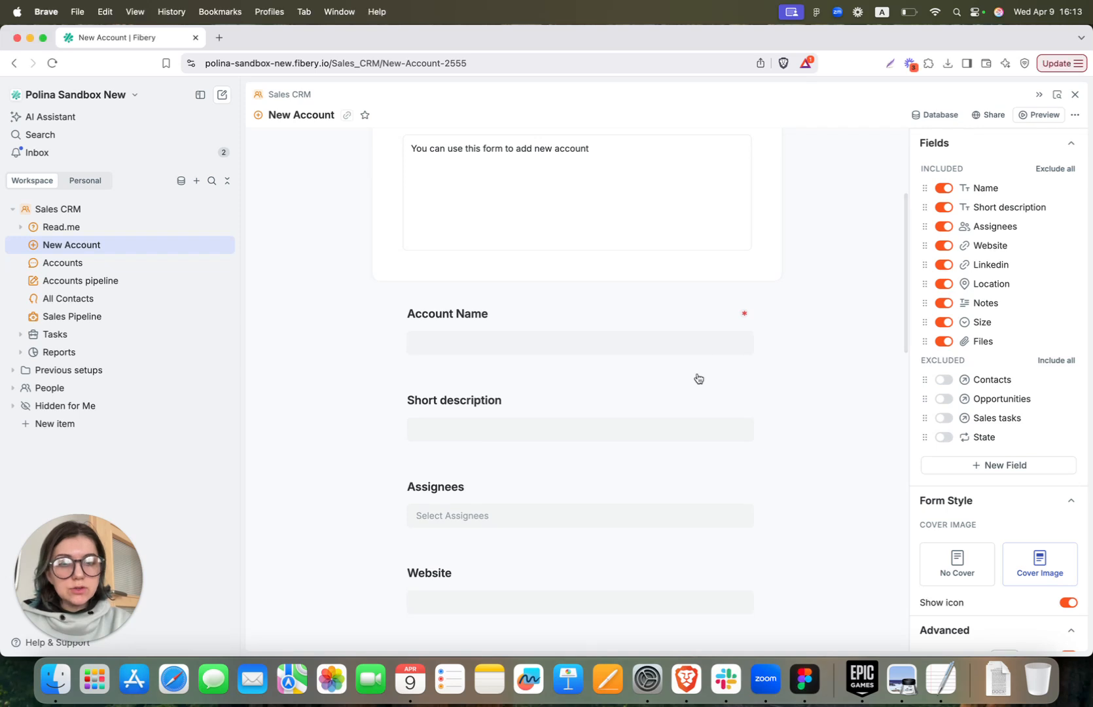
{"action": "left_click", "coordinate": [707, 393]}
{"action": "left_click", "coordinate": [707, 406]}
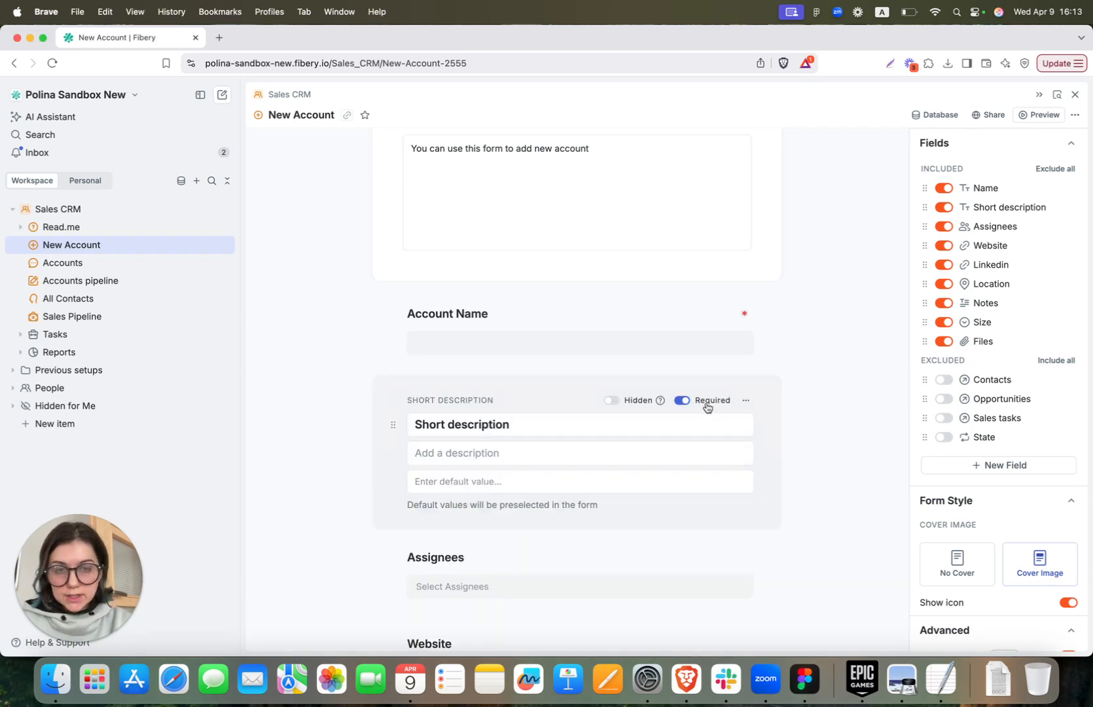
{"action": "left_click", "coordinate": [707, 406]}
{"action": "left_click", "coordinate": [844, 403]}
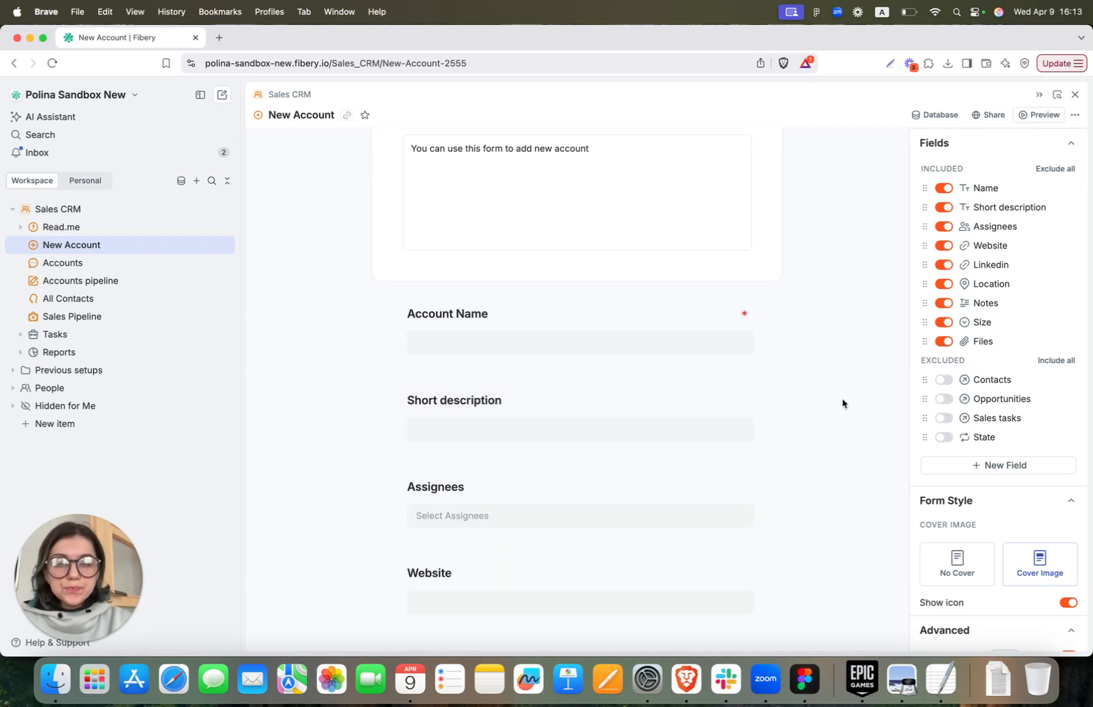
{"action": "left_click", "coordinate": [524, 419]}
{"action": "left_click", "coordinate": [485, 455]}
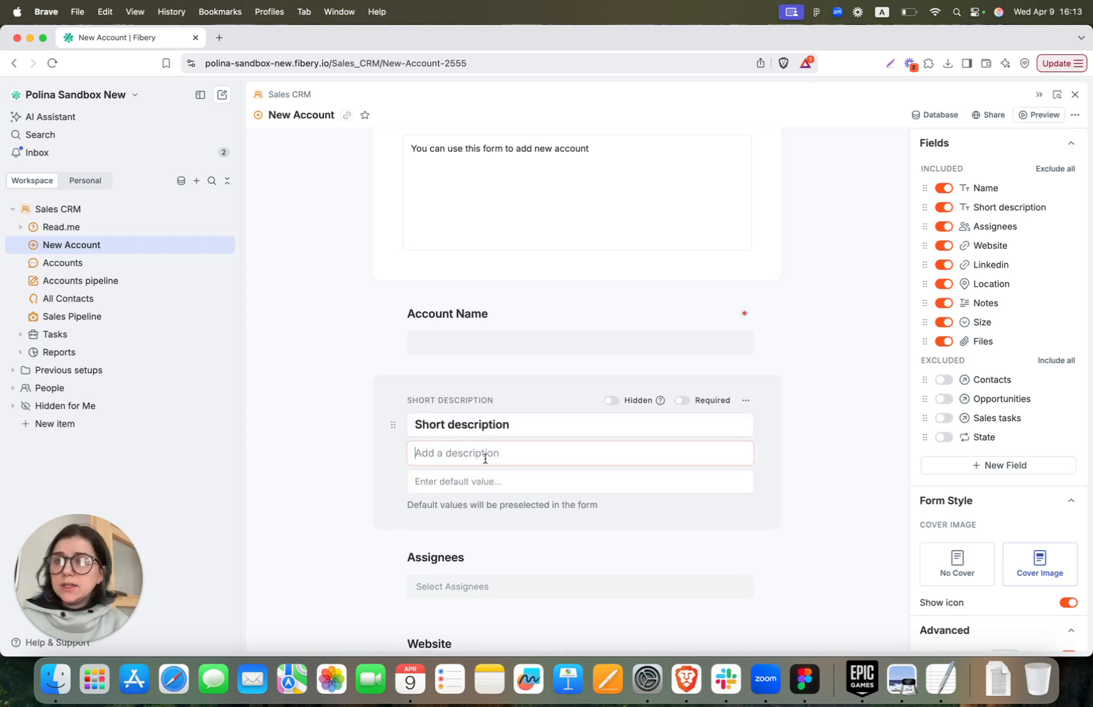
{"action": "left_click", "coordinate": [317, 313]}
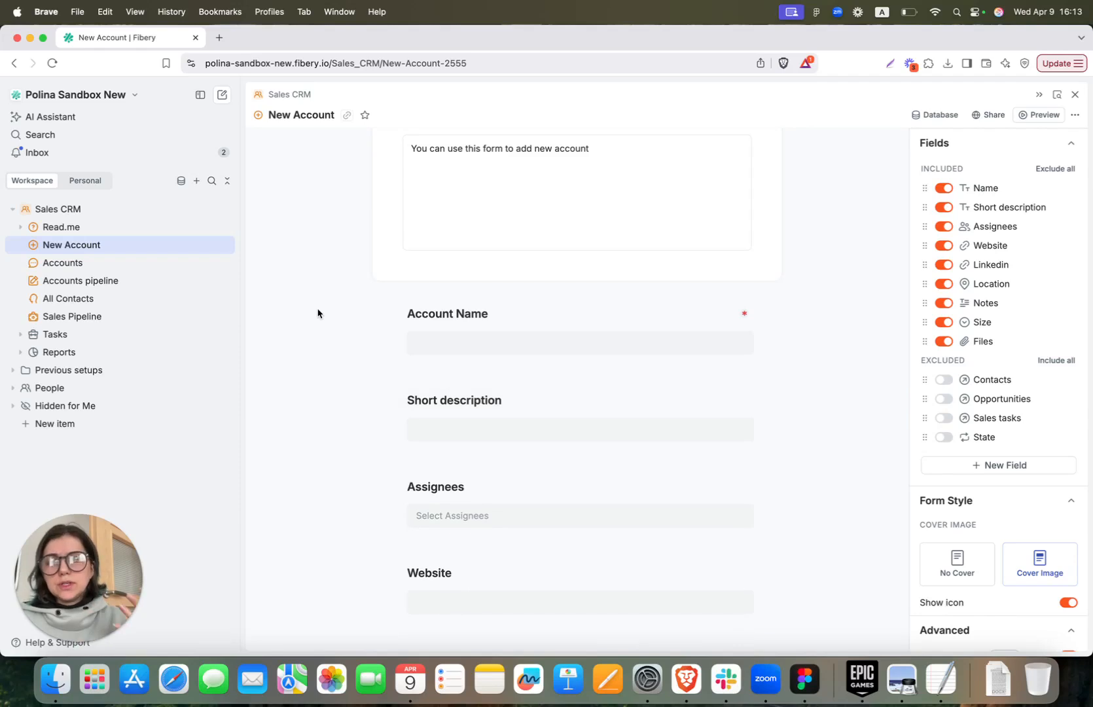
Preview the form as respondents see it, try Submit, and bring up its sharing options
{"action": "left_click", "coordinate": [1046, 116]}
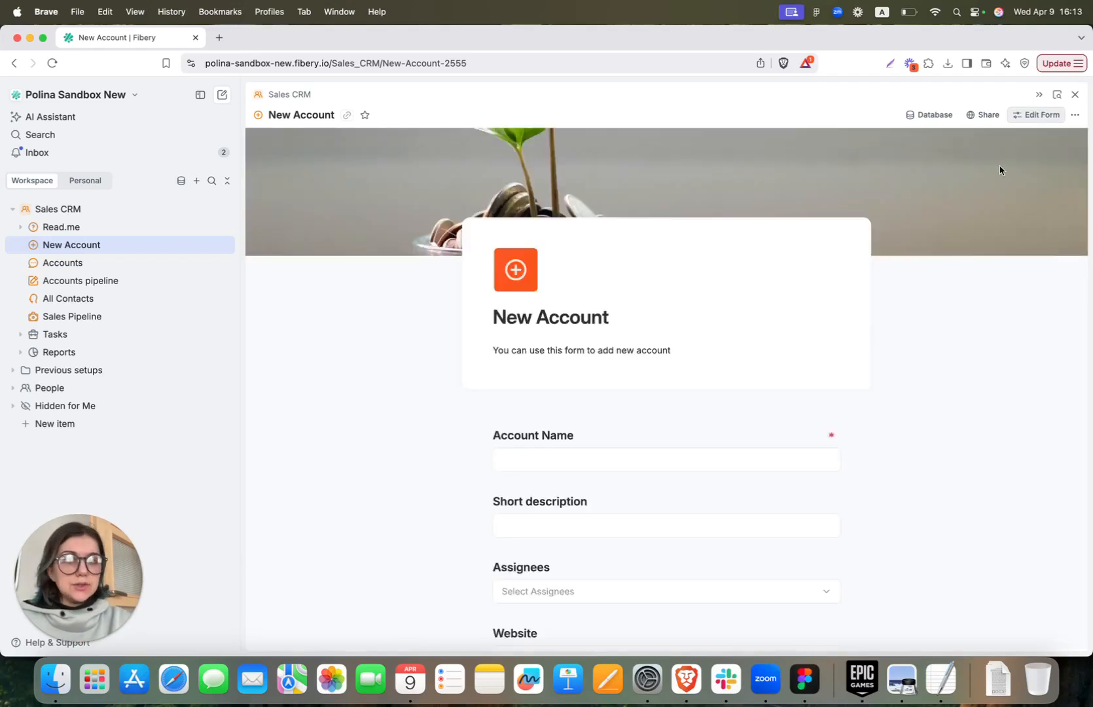
{"action": "scroll", "coordinate": [757, 322], "scroll_direction": "down", "scroll_amount": 10}
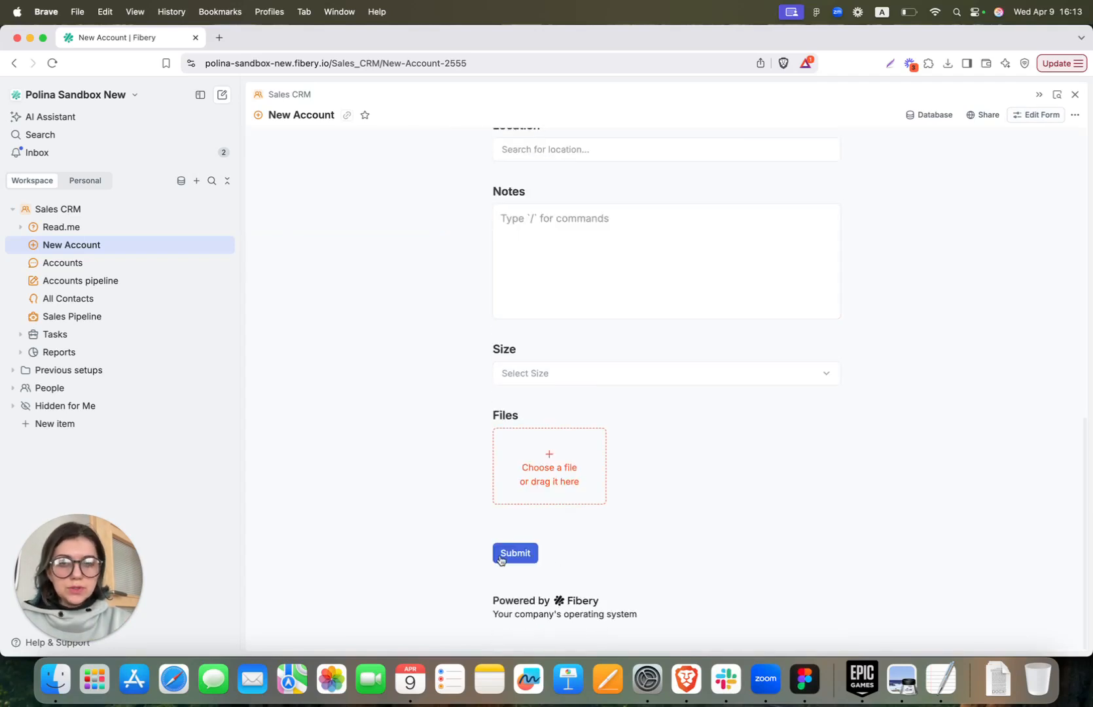
{"action": "left_click", "coordinate": [526, 561]}
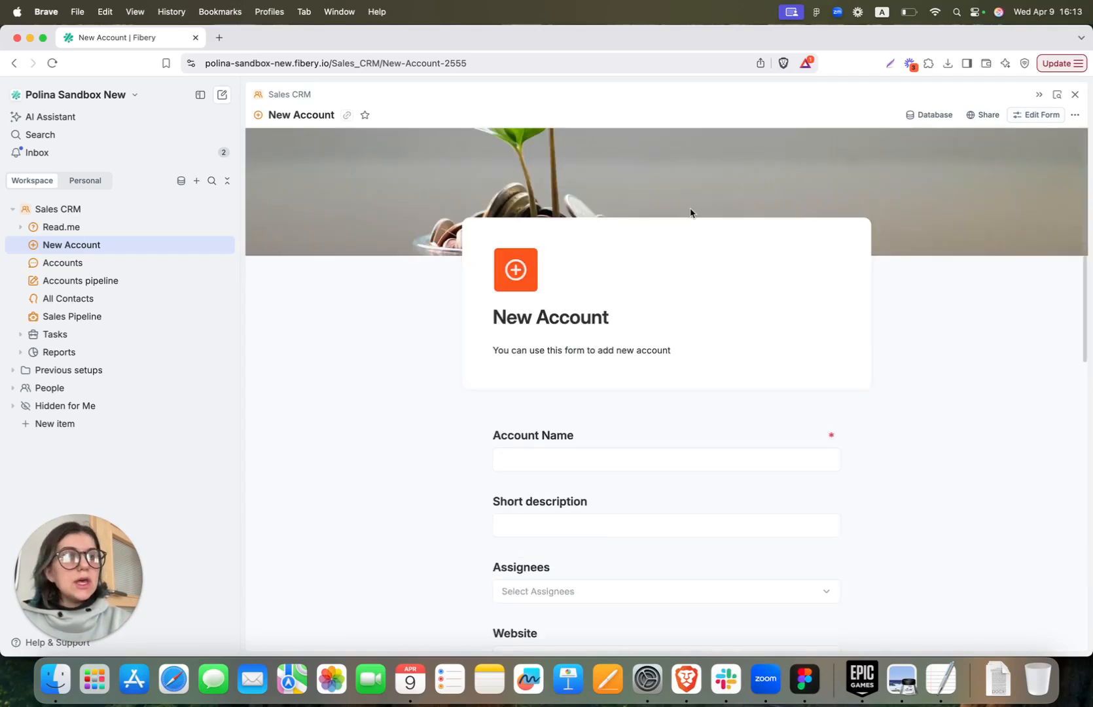
{"action": "left_click", "coordinate": [988, 121]}
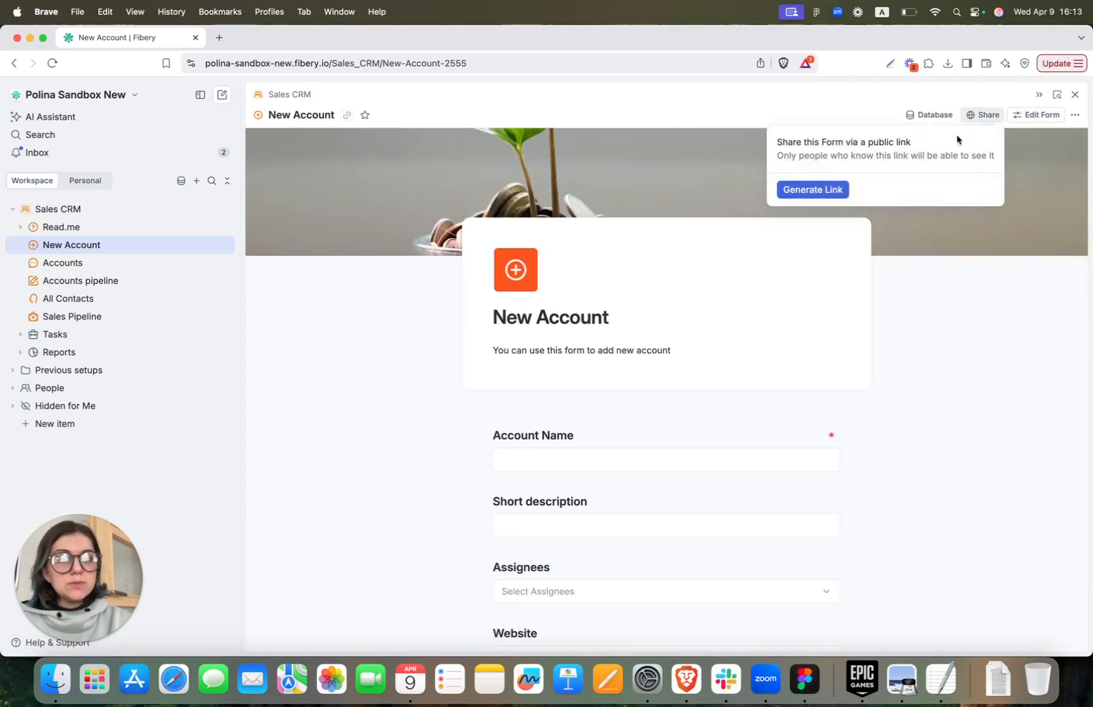
Generate a public link for the New Account form, then switch to the Accounts view
{"action": "left_click", "coordinate": [829, 192]}
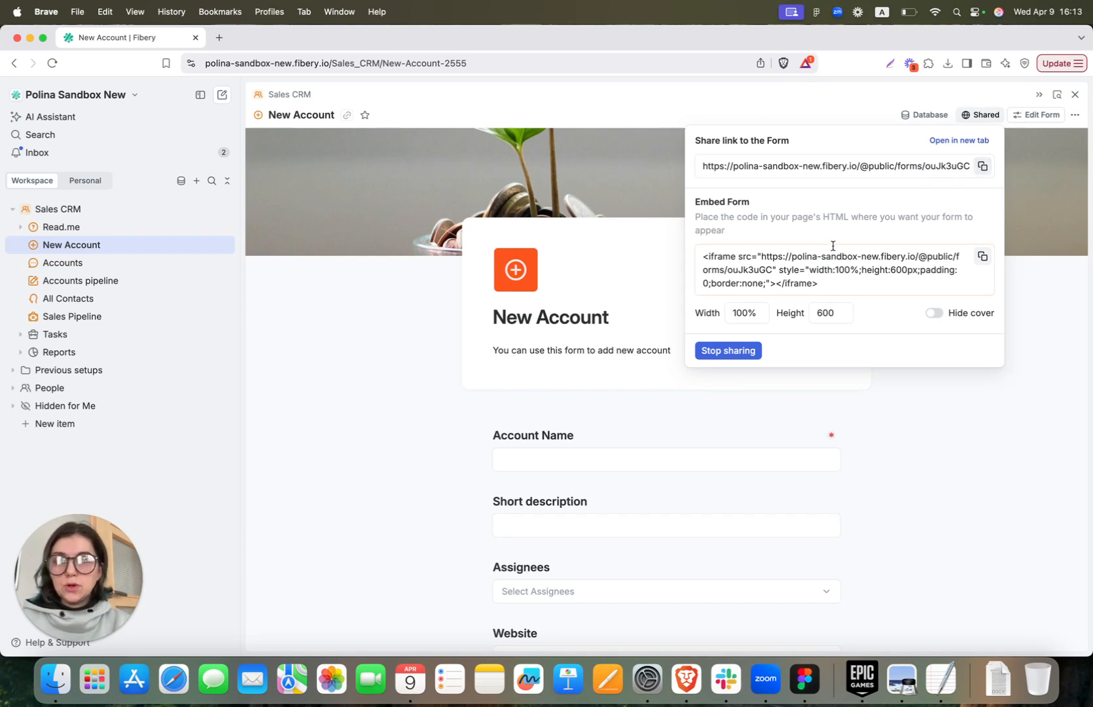
{"action": "left_click", "coordinate": [414, 260]}
{"action": "left_click", "coordinate": [120, 267]}
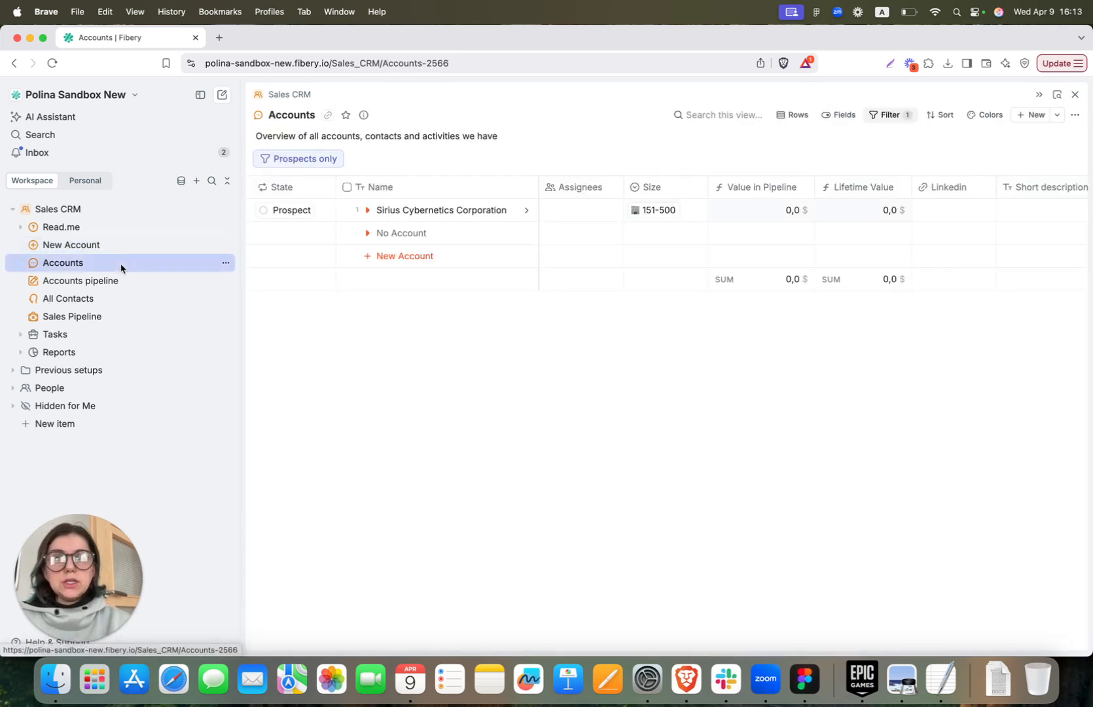
Narrow the sidebar and inspect how the Accounts view groups rows into levels
{"action": "left_click_drag", "start_coordinate": [239, 257], "coordinate": [168, 256]}
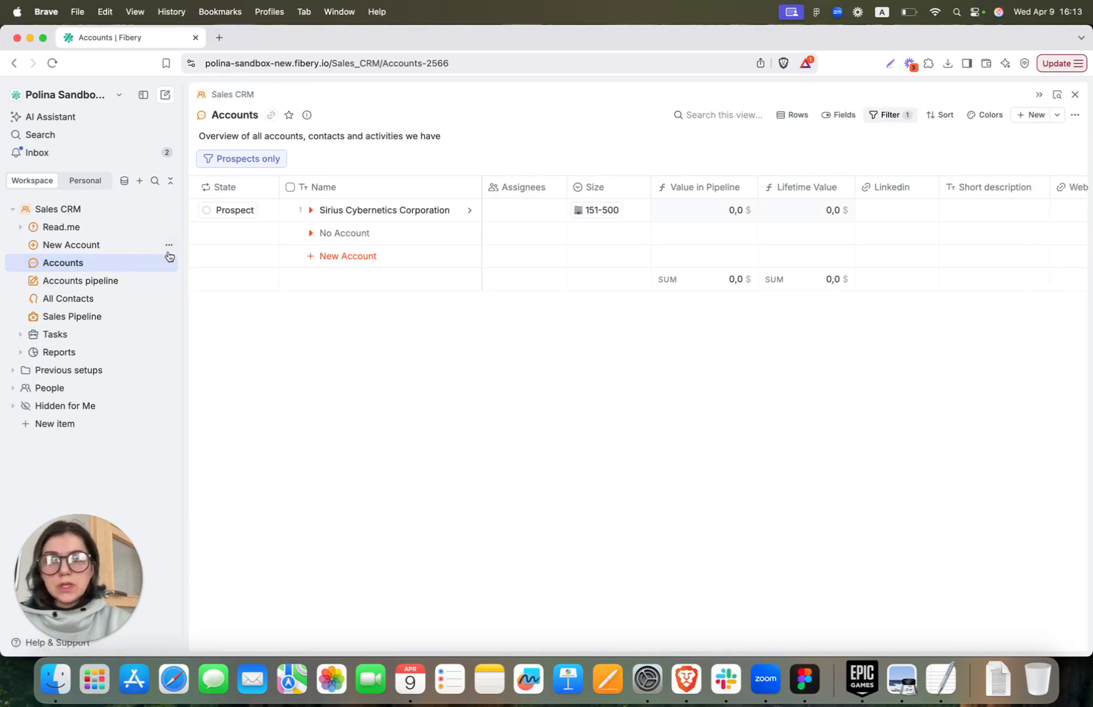
{"action": "left_click", "coordinate": [792, 115]}
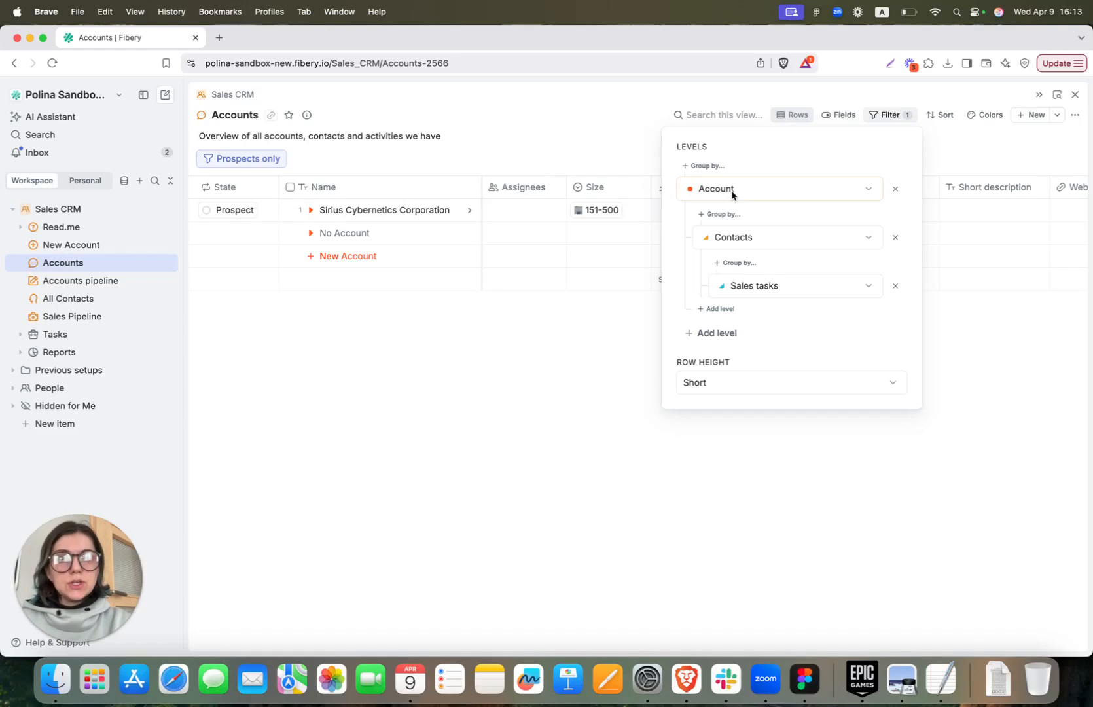
{"action": "left_click", "coordinate": [578, 393]}
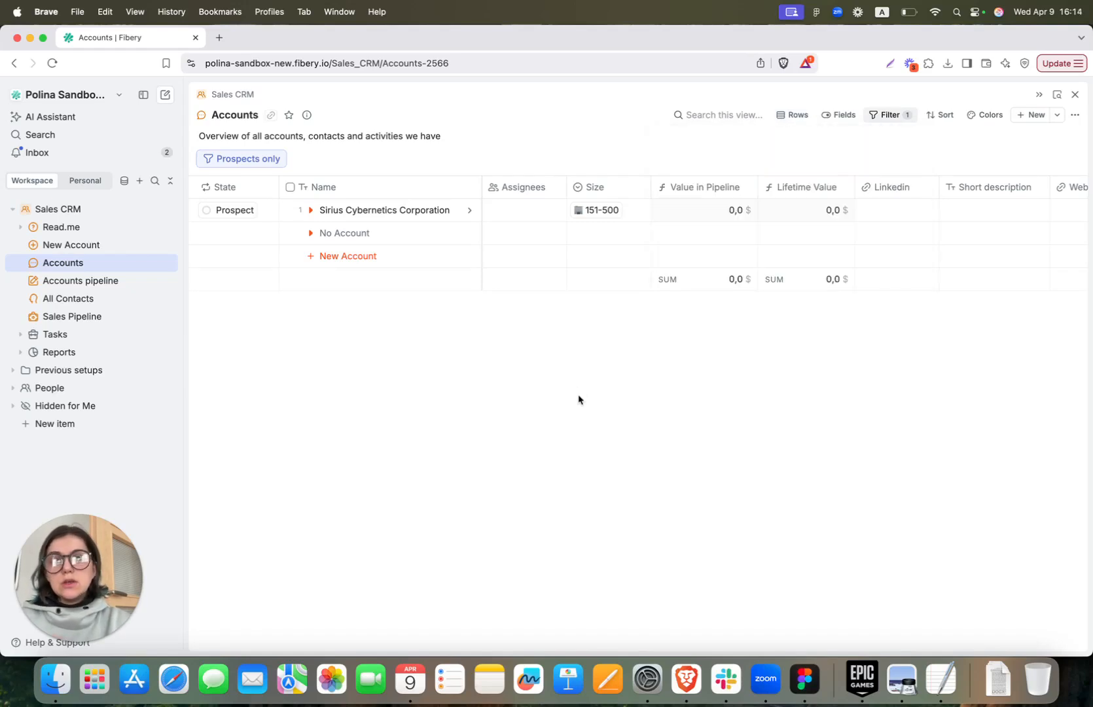
Expand and collapse Sirius Cybernetics Corporation's contacts, then turn off the Prospects only filter
{"action": "left_click", "coordinate": [311, 212]}
{"action": "left_click", "coordinate": [327, 257]}
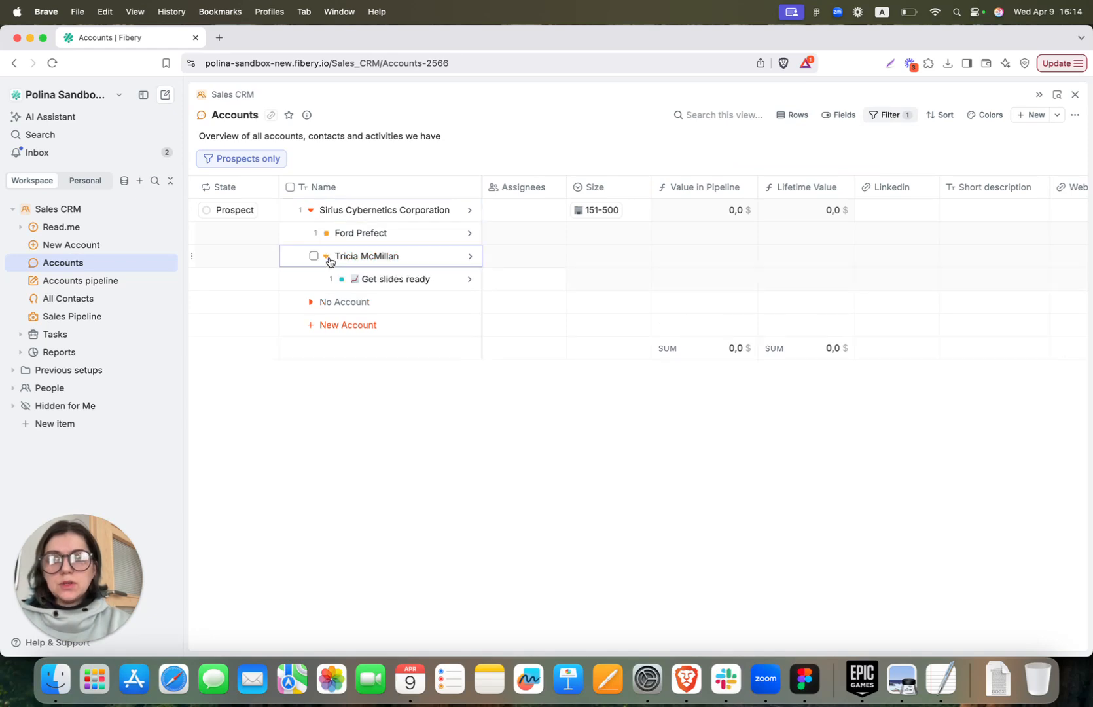
{"action": "left_click", "coordinate": [327, 257]}
{"action": "left_click", "coordinate": [311, 211]}
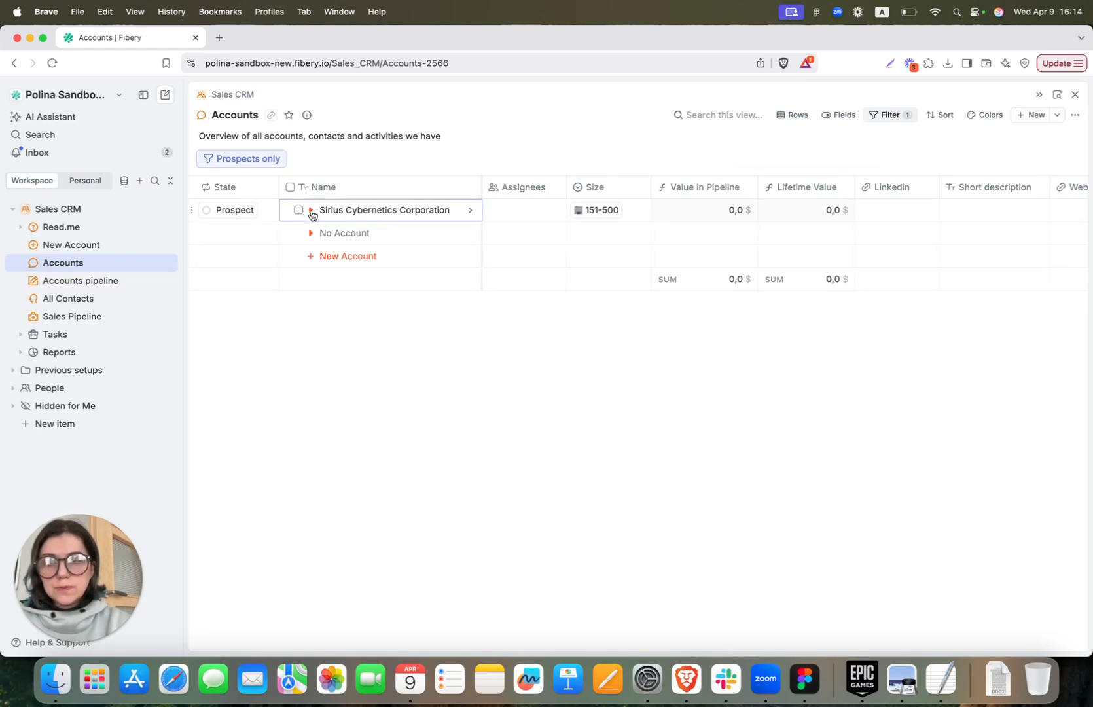
{"action": "left_click", "coordinate": [271, 166]}
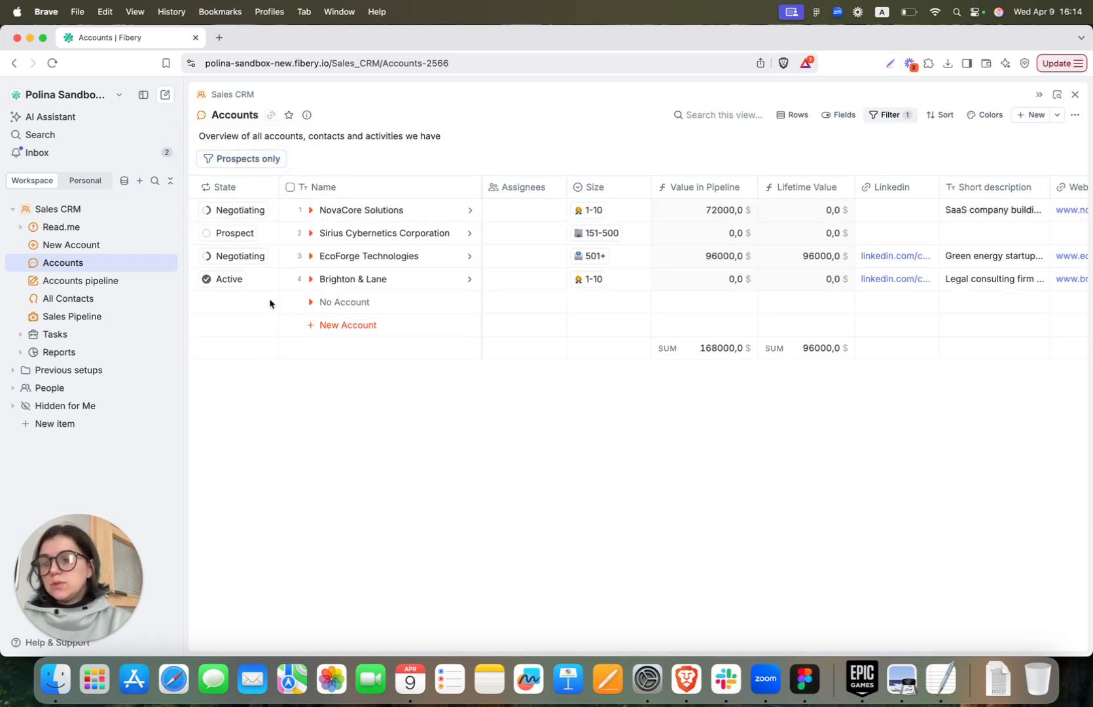
{"action": "left_click", "coordinate": [1069, 478]}
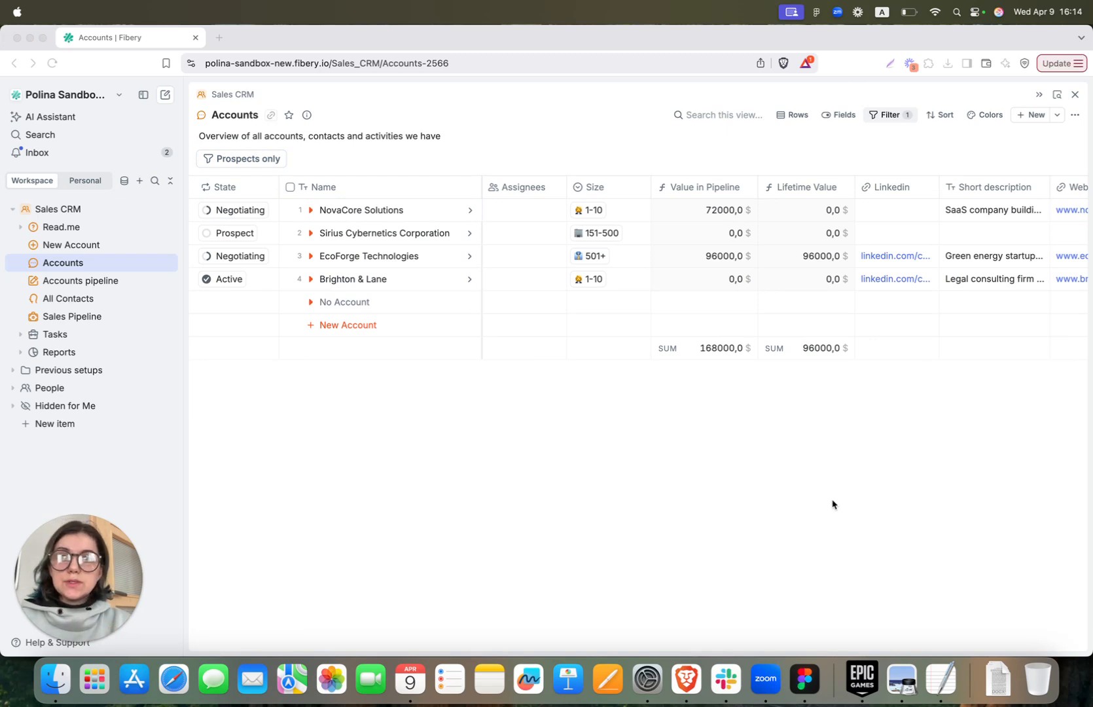
Unpin the Prospect filter from the Accounts view and pin it back
{"action": "left_click", "coordinate": [887, 117]}
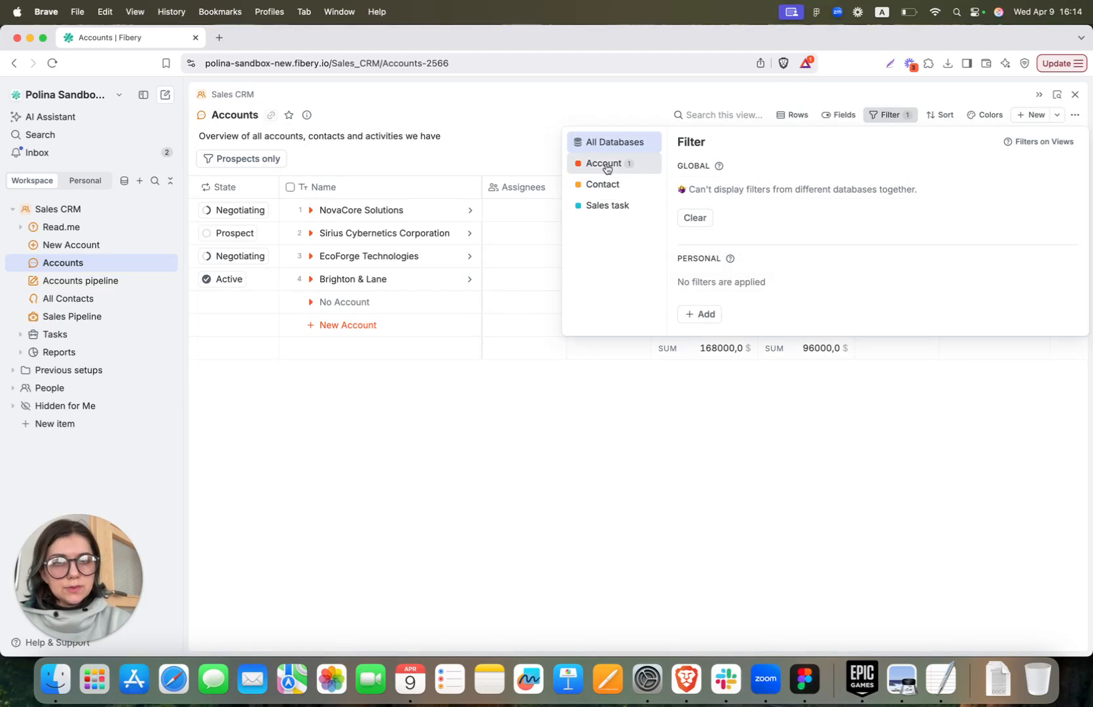
{"action": "left_click", "coordinate": [603, 168]}
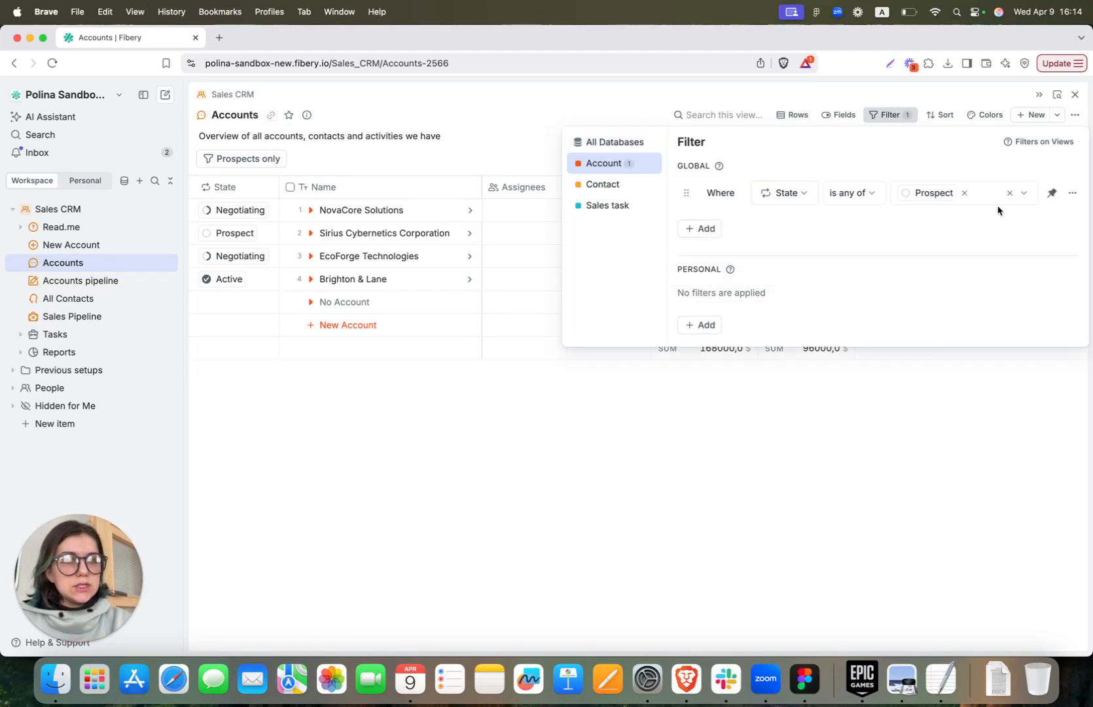
{"action": "left_click", "coordinate": [1052, 198]}
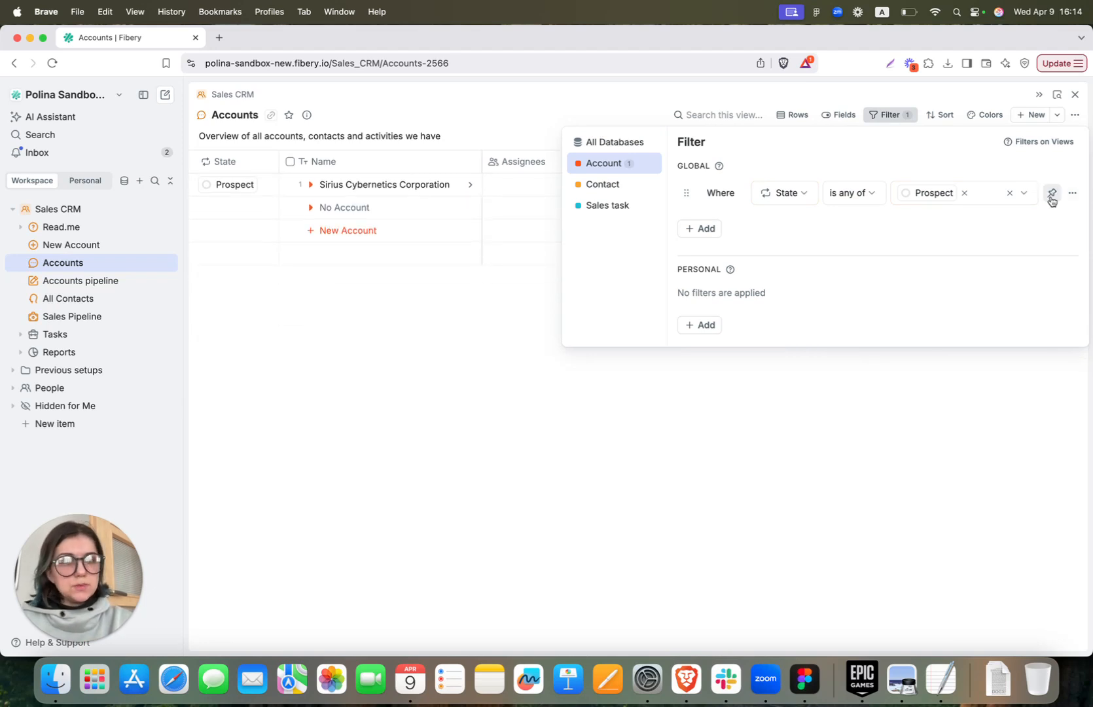
{"action": "left_click", "coordinate": [1052, 196]}
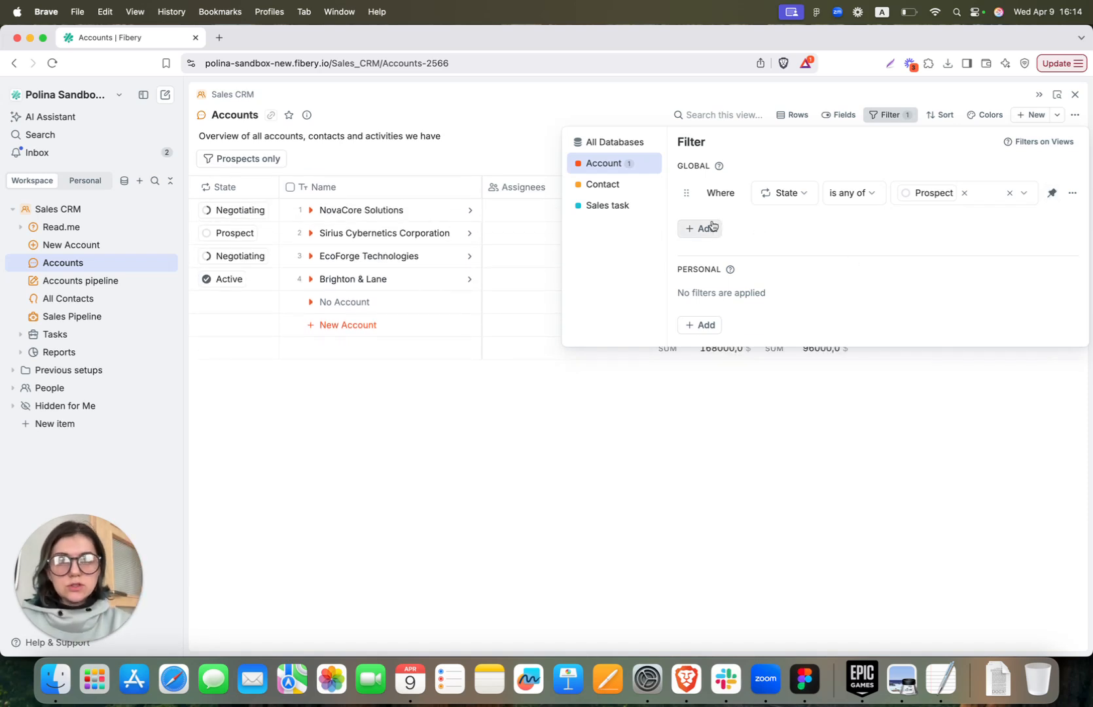
{"action": "left_click", "coordinate": [465, 460]}
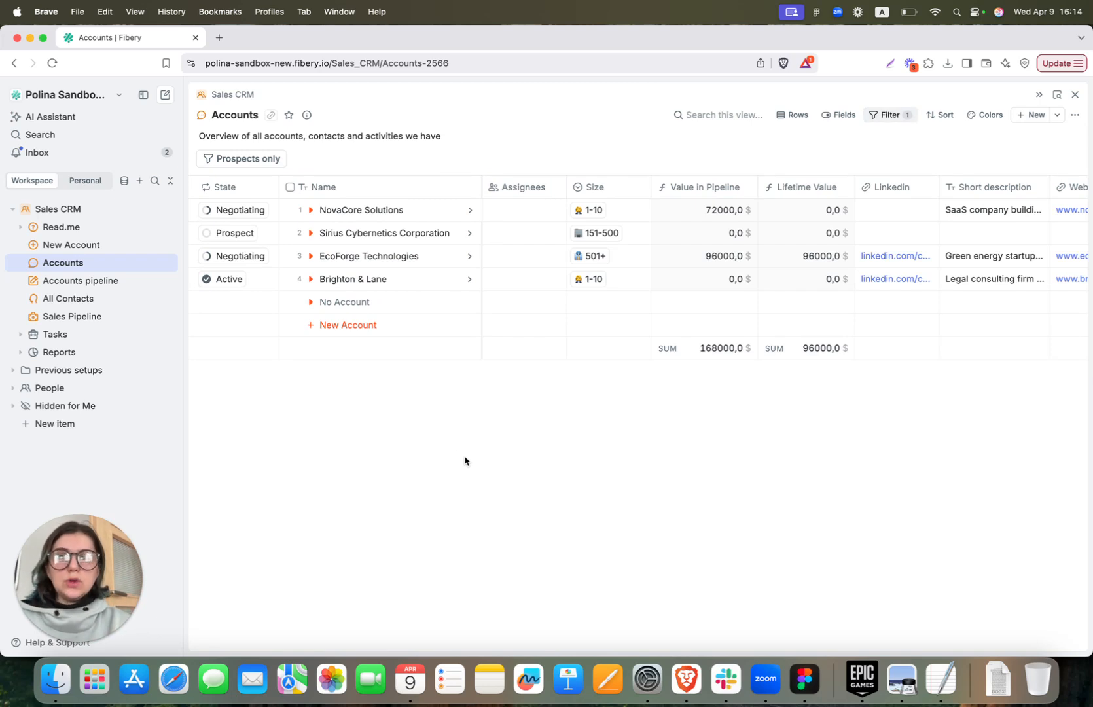
{"action": "left_click", "coordinate": [311, 212]}
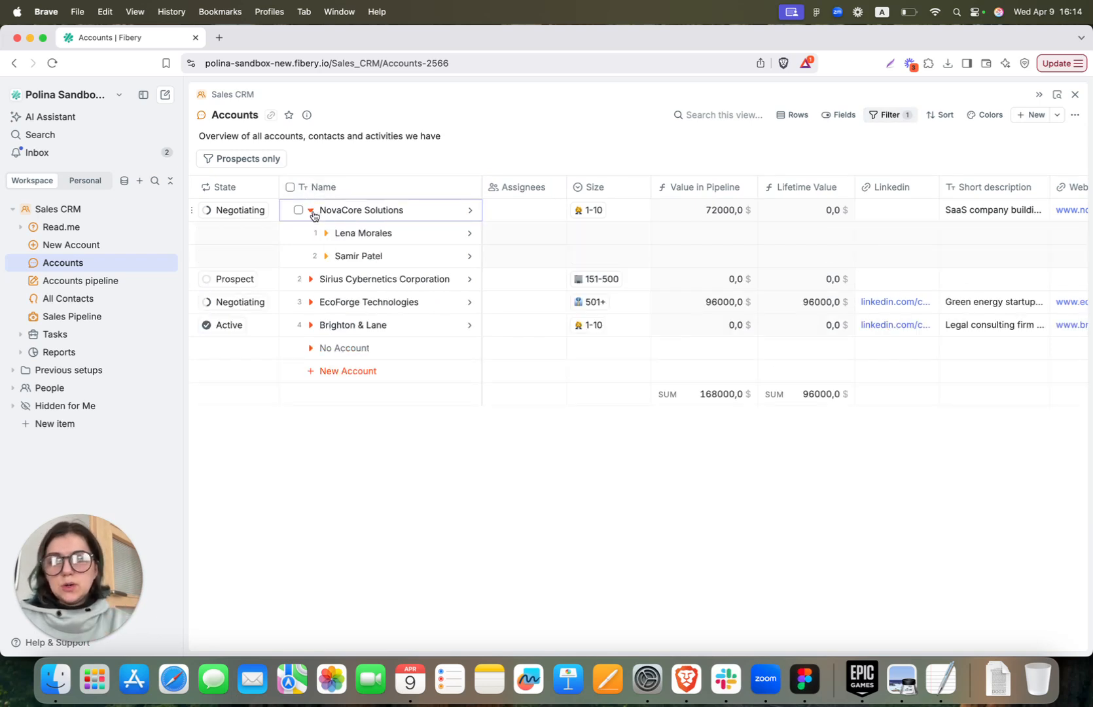
{"action": "left_click", "coordinate": [326, 235]}
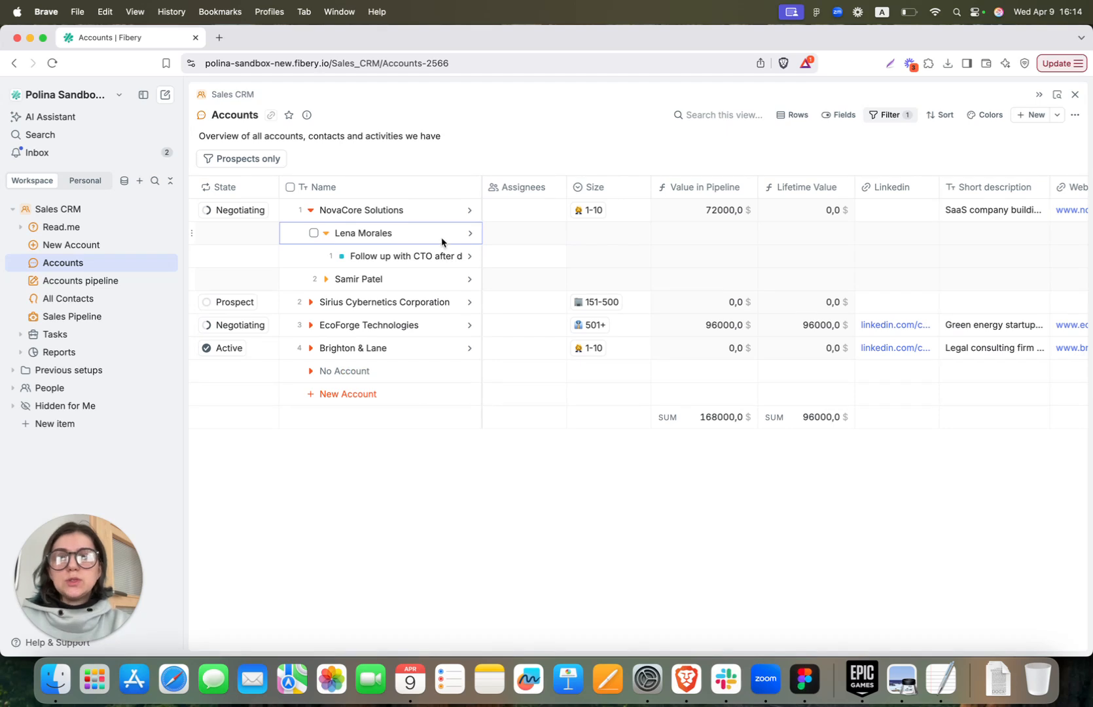
{"action": "mouse_move", "coordinate": [480, 184]}
{"action": "left_mouse_down"}
{"action": "mouse_move", "coordinate": [569, 185]}
{"action": "mouse_move", "coordinate": [487, 187]}
{"action": "left_mouse_up"}
{"action": "left_click", "coordinate": [326, 233]}
{"action": "left_click", "coordinate": [311, 210]}
Check the Name column options and keep Sum on Value in Pipeline, then open the Accounts pipeline board
{"action": "left_click", "coordinate": [453, 192]}
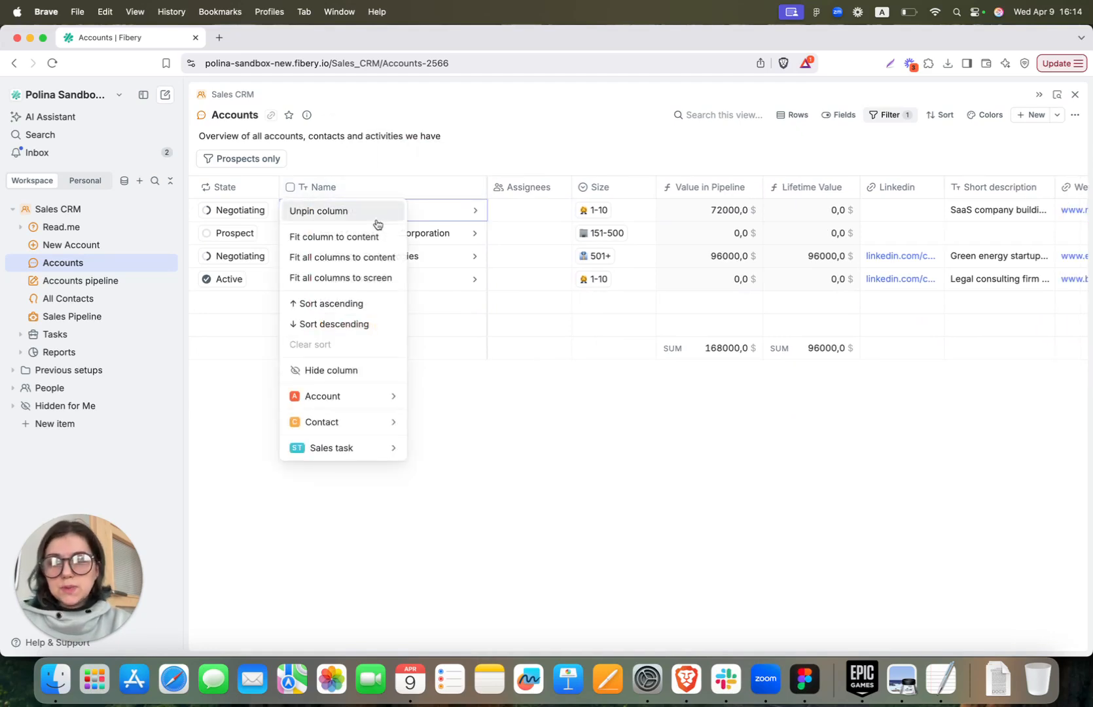
{"action": "left_click", "coordinate": [569, 474]}
{"action": "scroll", "coordinate": [704, 290], "scroll_direction": "right", "scroll_amount": 2}
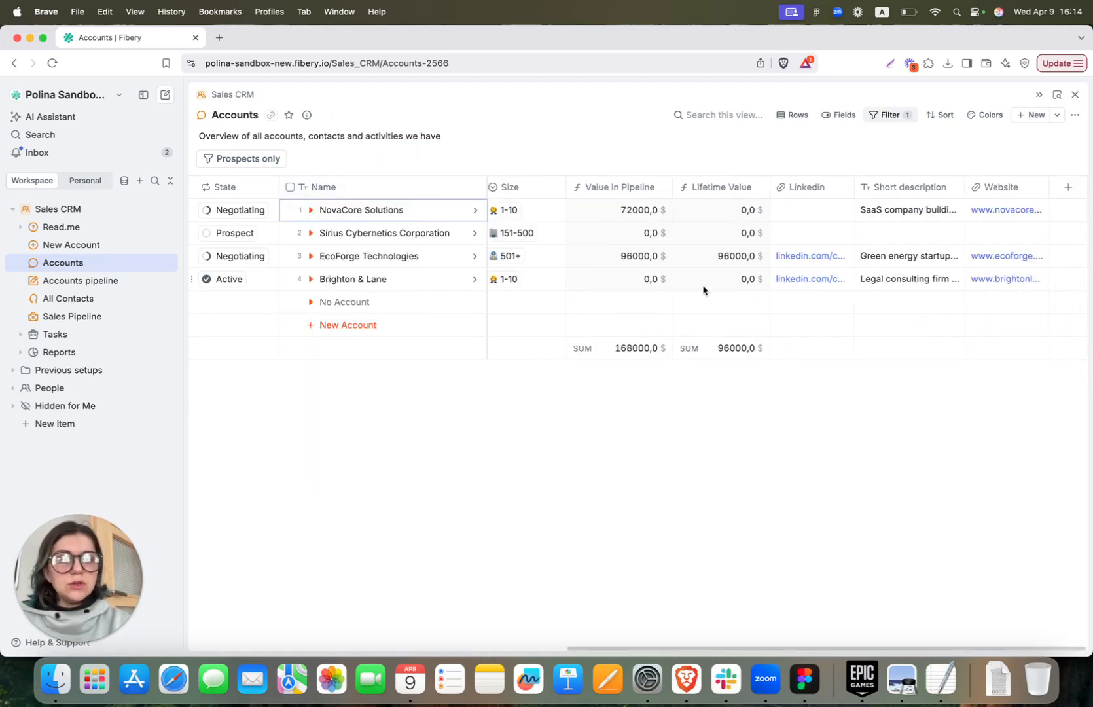
{"action": "scroll", "coordinate": [703, 290], "scroll_direction": "left", "scroll_amount": 2}
{"action": "left_click", "coordinate": [673, 349]}
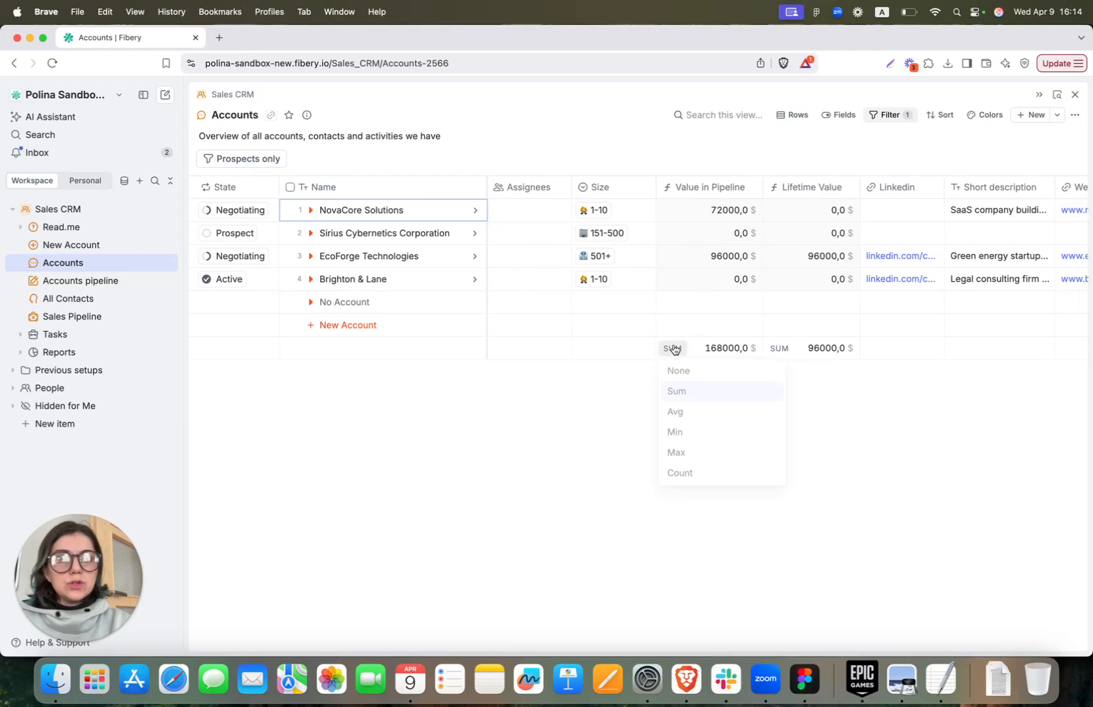
{"action": "left_click", "coordinate": [558, 440]}
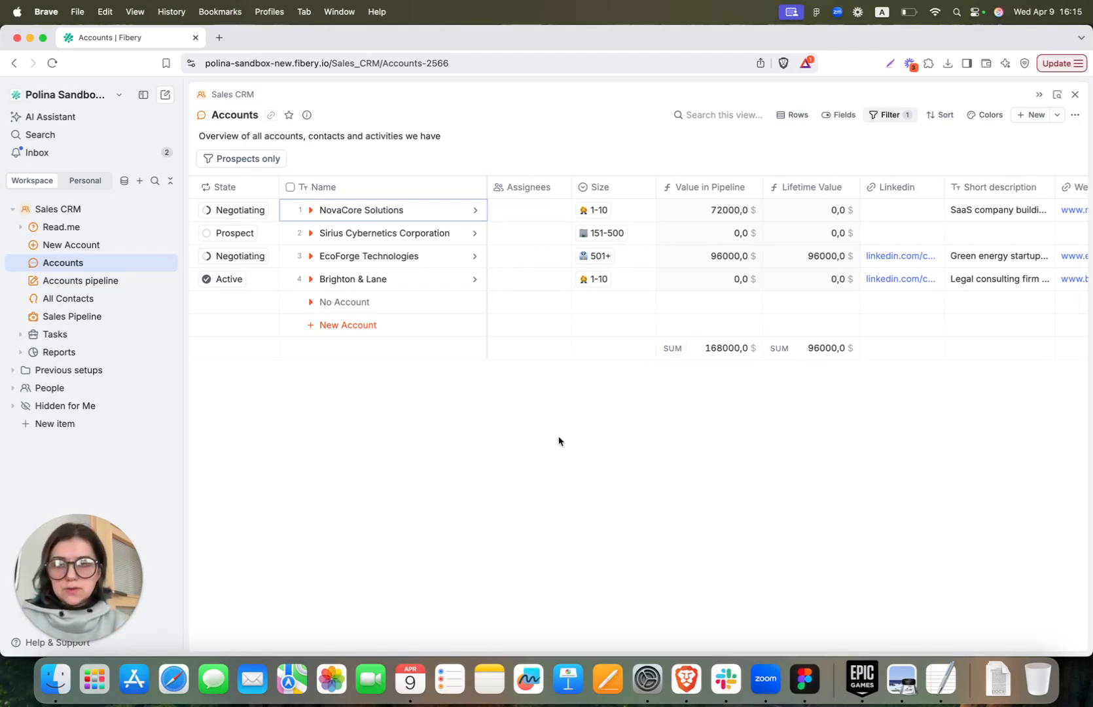
{"action": "left_click", "coordinate": [356, 325]}
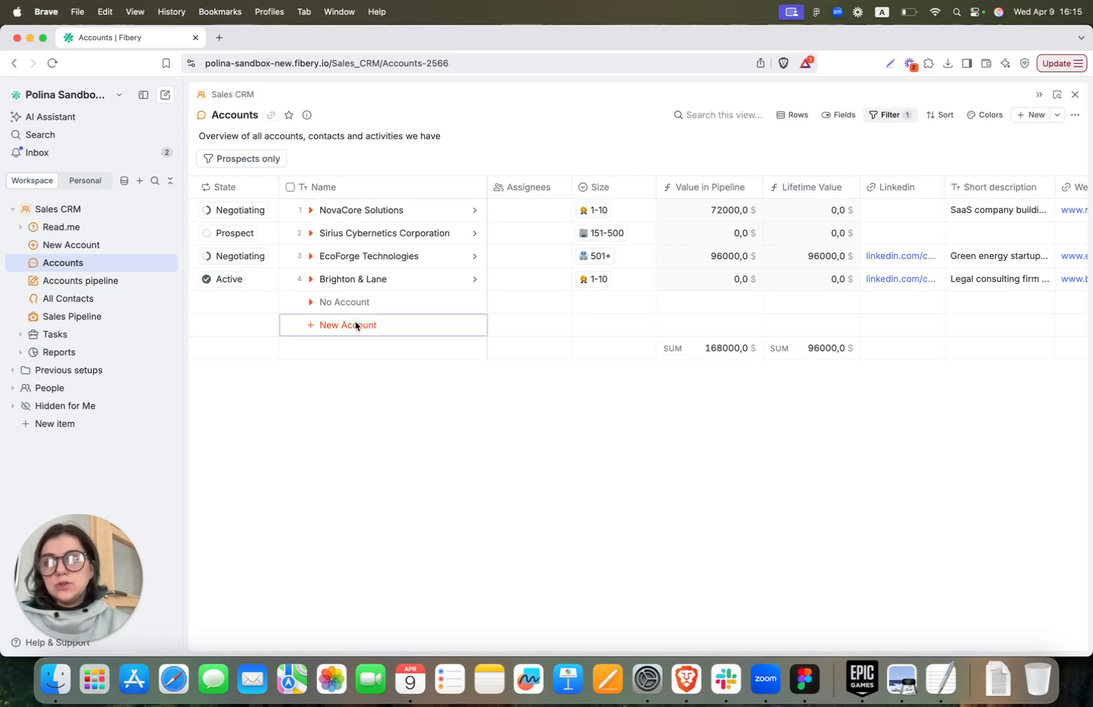
{"action": "left_click", "coordinate": [117, 283]}
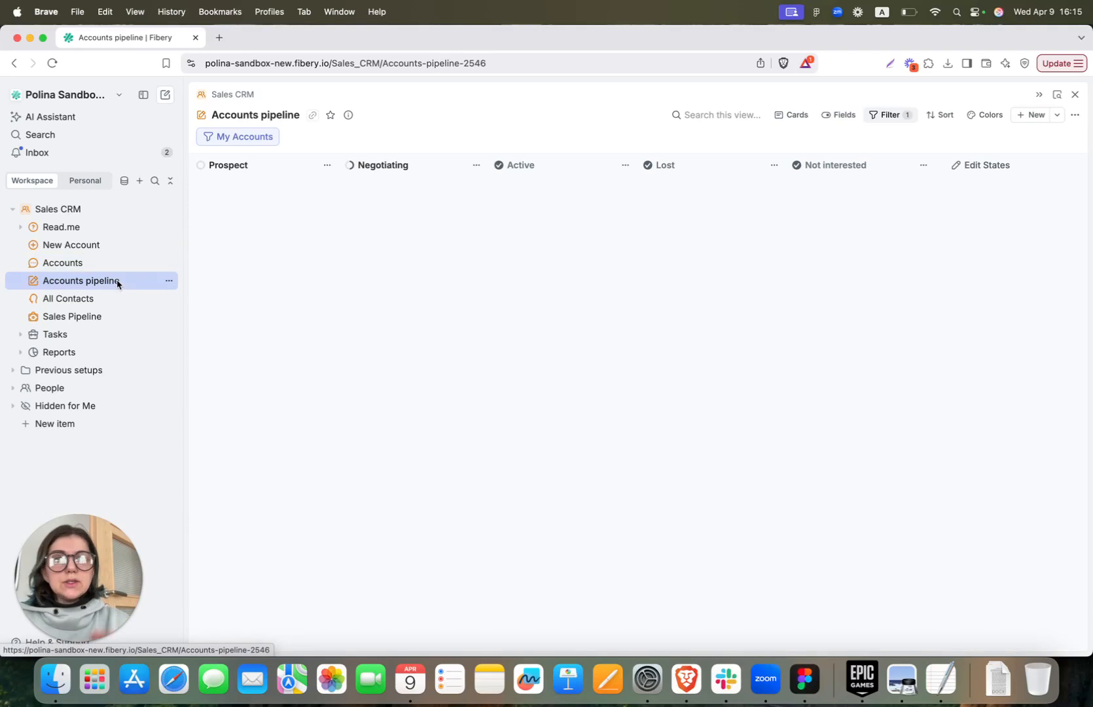
{"action": "left_click", "coordinate": [793, 114]}
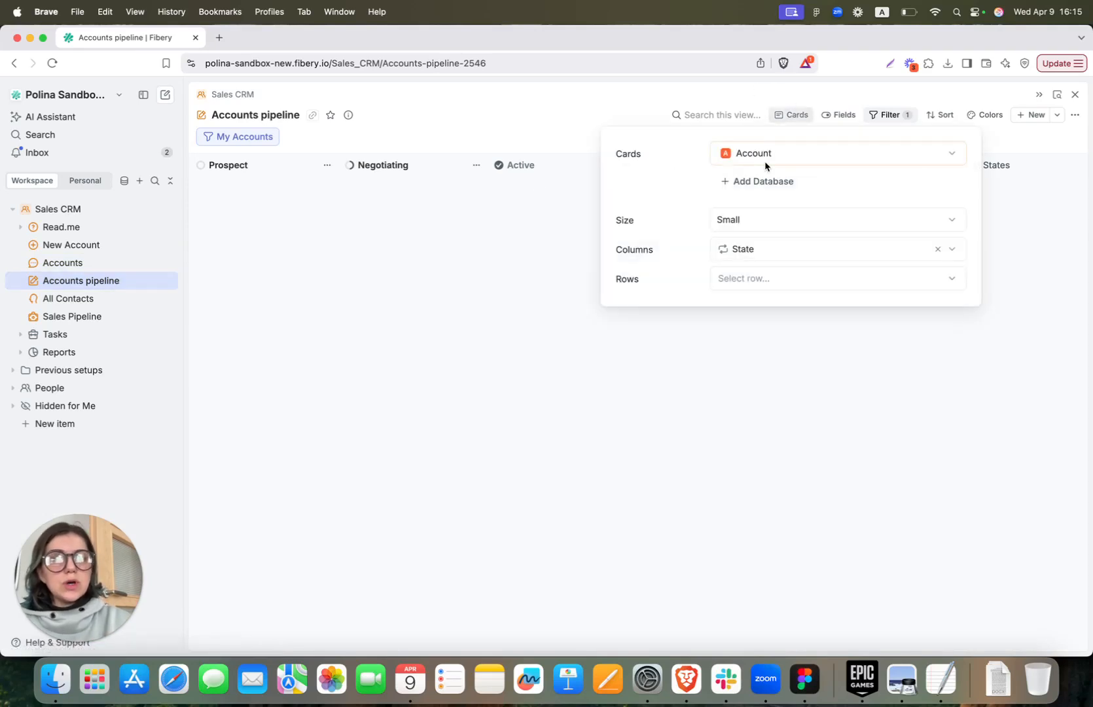
{"action": "left_click", "coordinate": [274, 141]}
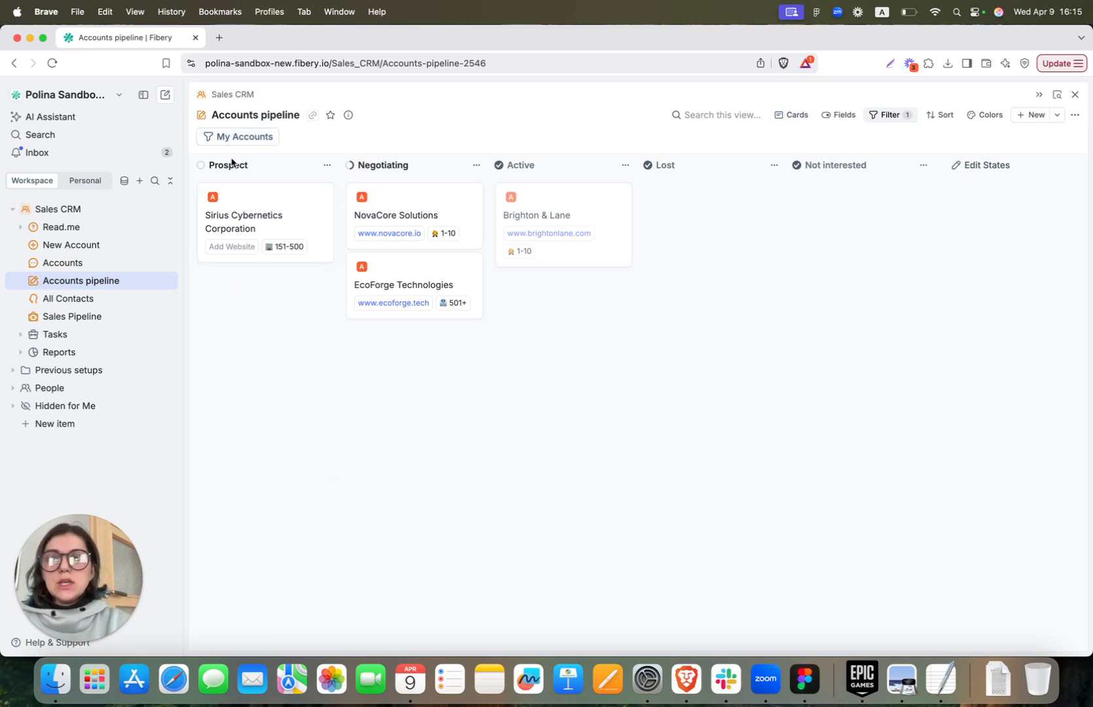
{"action": "left_click", "coordinate": [260, 143]}
{"action": "left_click", "coordinate": [259, 144]}
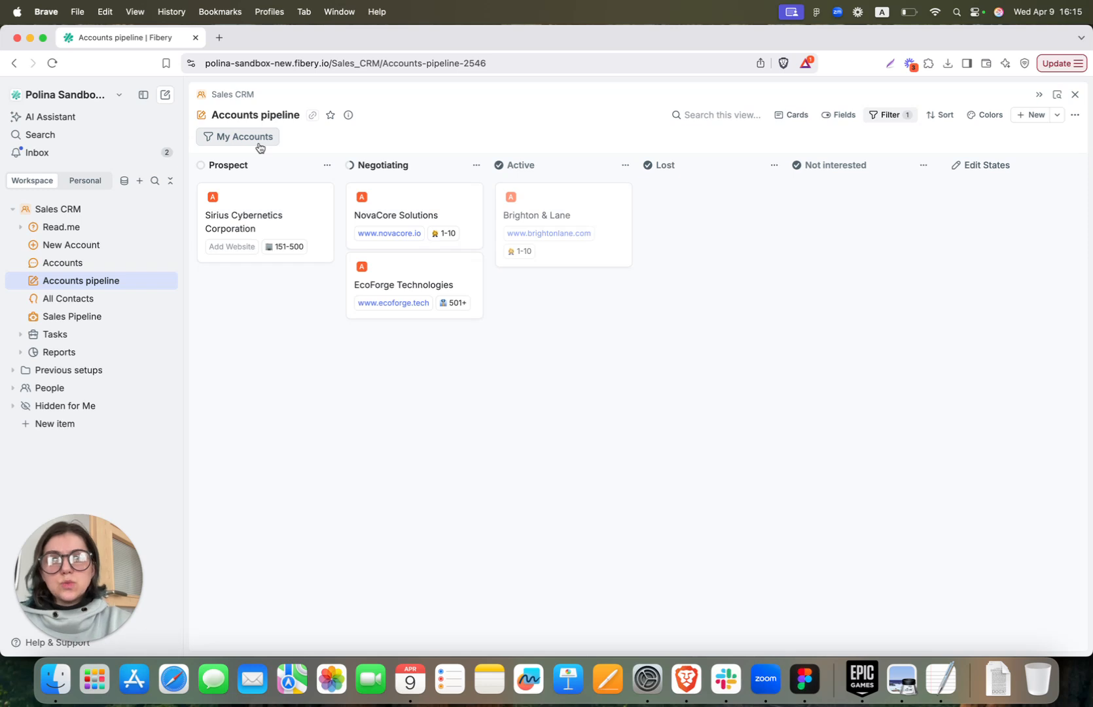
{"action": "left_click", "coordinate": [1073, 471]}
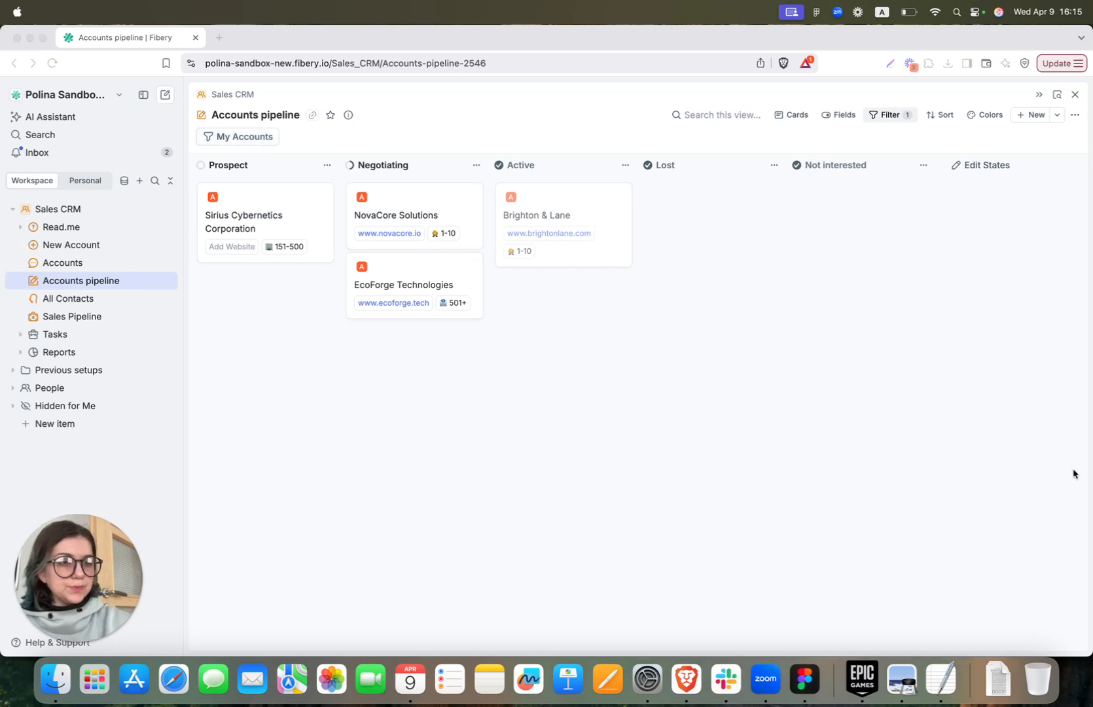
{"action": "left_click", "coordinate": [892, 120]}
{"action": "left_click", "coordinate": [889, 115]}
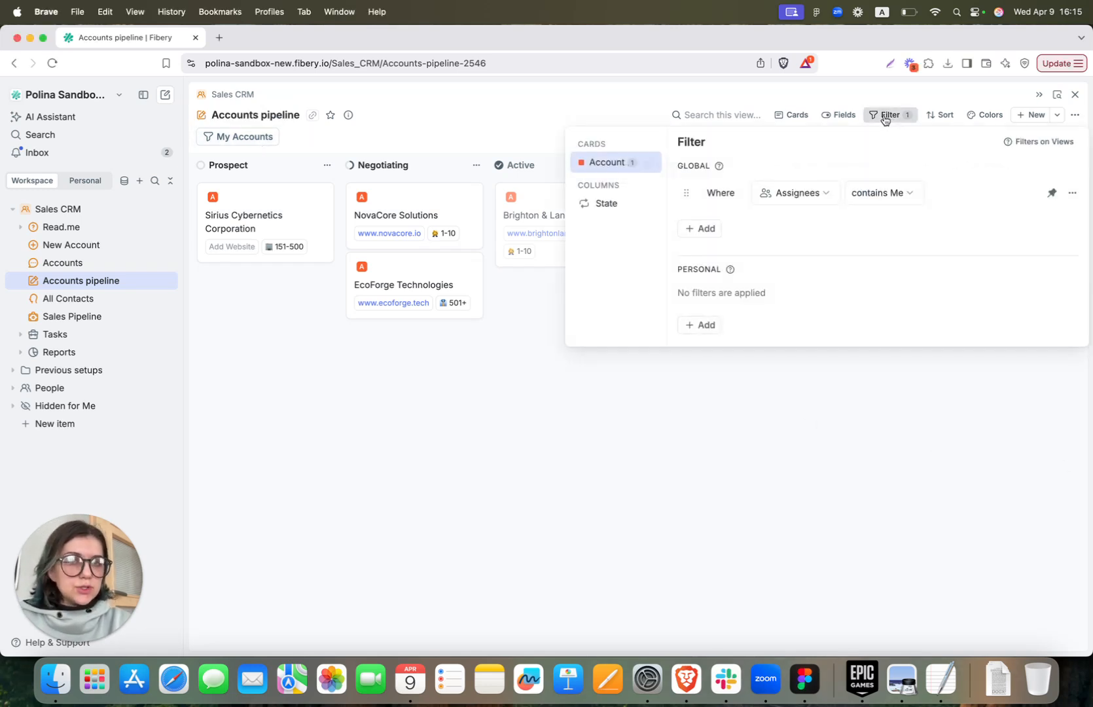
{"action": "left_click", "coordinate": [603, 488]}
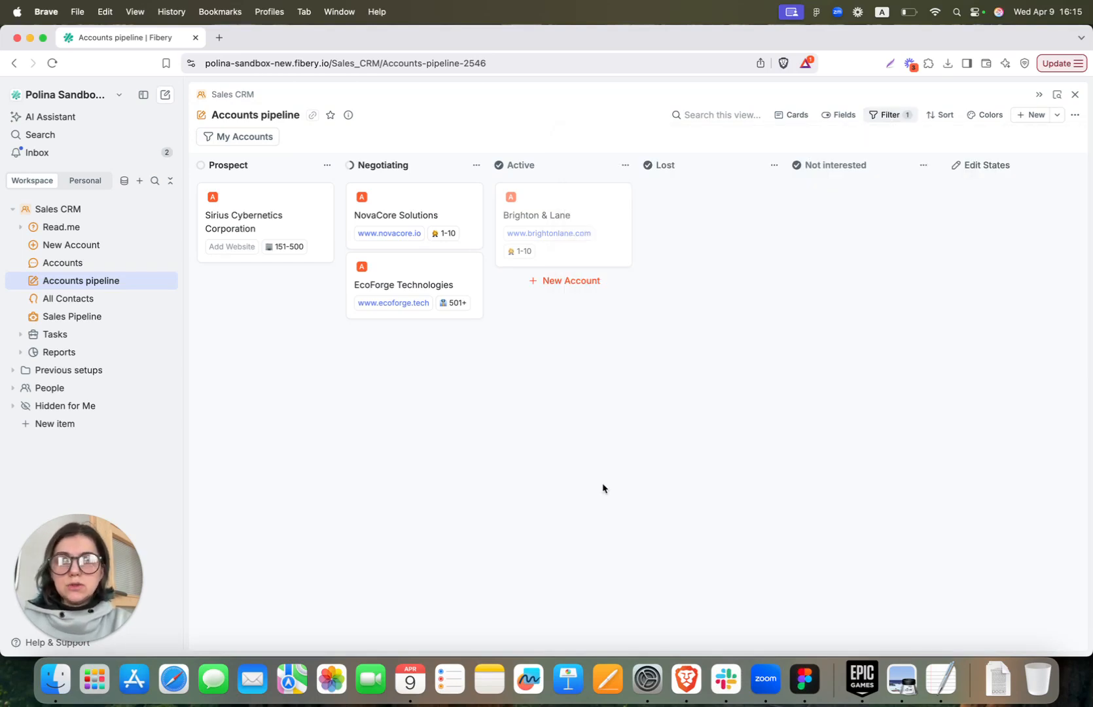
Expand the NovaCore Solutions card to a full-page record and scroll through its contacts and notes
{"action": "left_click", "coordinate": [429, 215]}
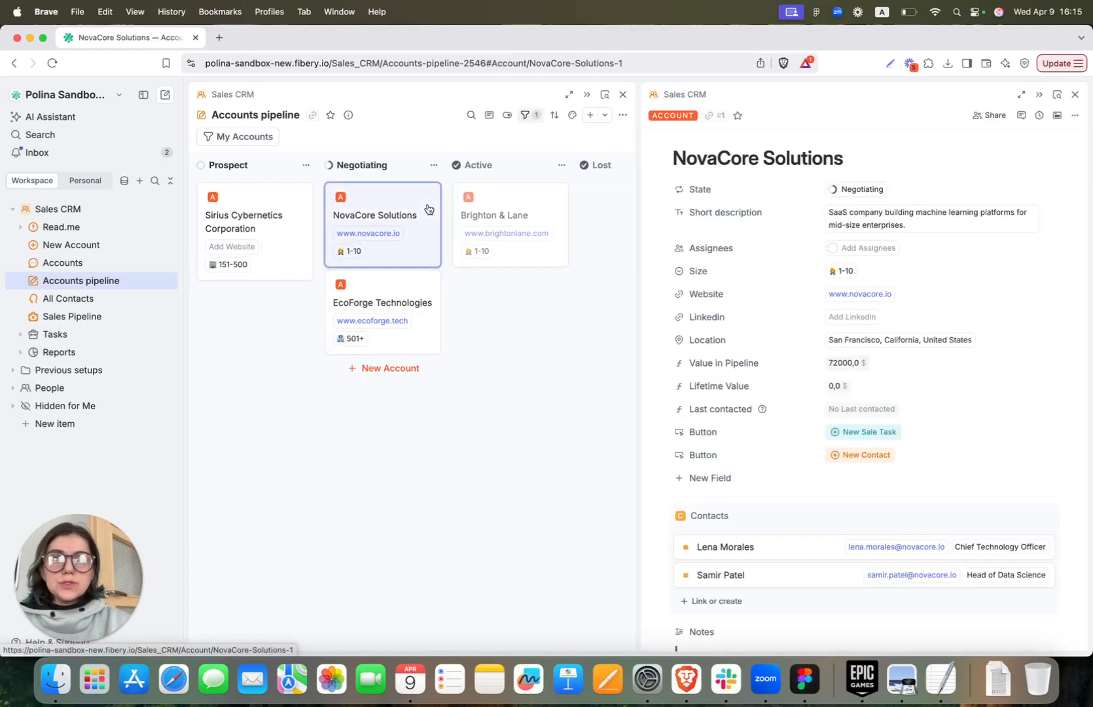
{"action": "left_click", "coordinate": [1019, 96]}
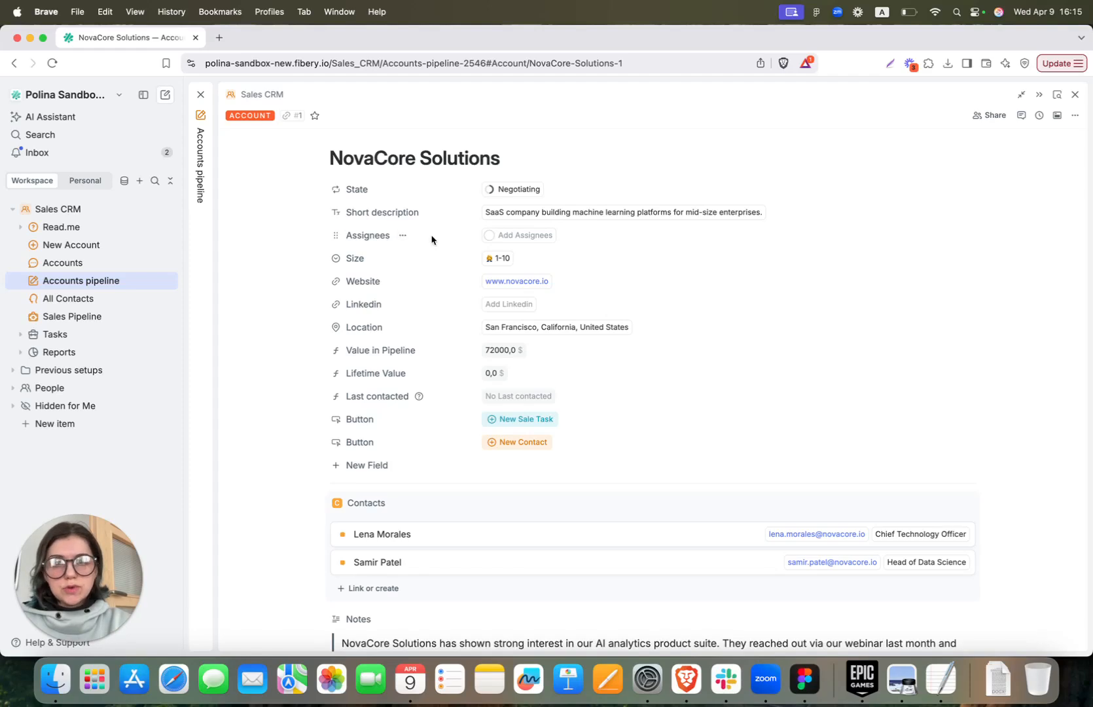
{"action": "left_click", "coordinate": [510, 237]}
{"action": "left_click", "coordinate": [275, 247]}
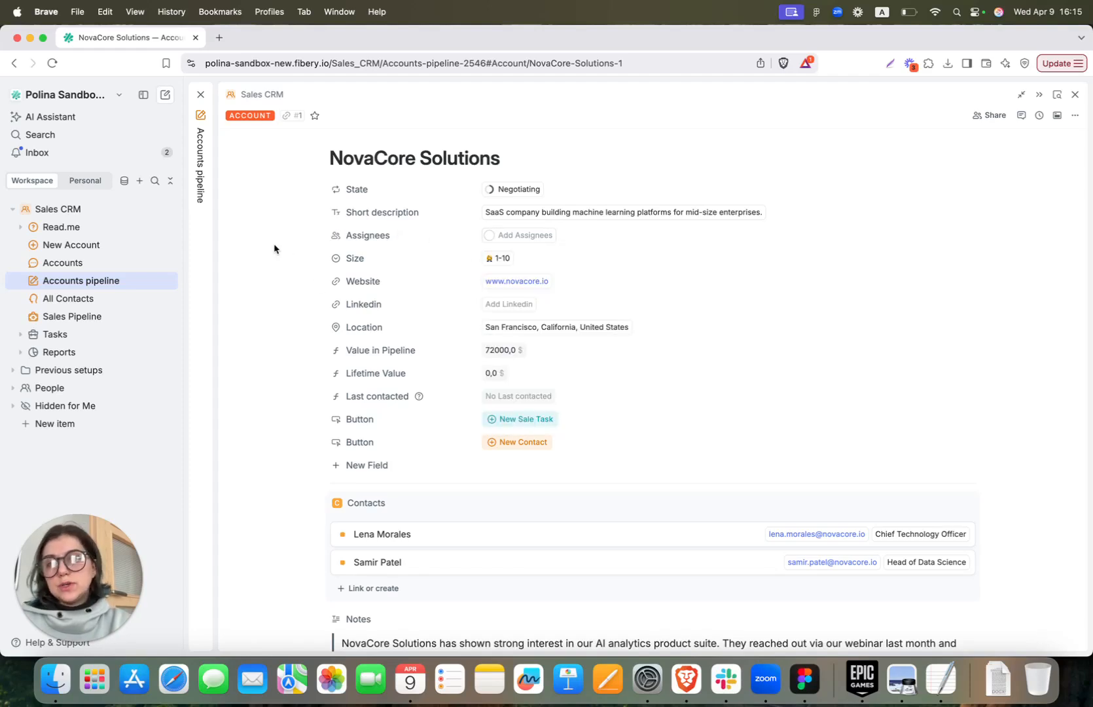
{"action": "scroll", "coordinate": [274, 248], "scroll_direction": "down", "scroll_amount": 2}
{"action": "scroll", "coordinate": [273, 248], "scroll_direction": "down", "scroll_amount": 3}
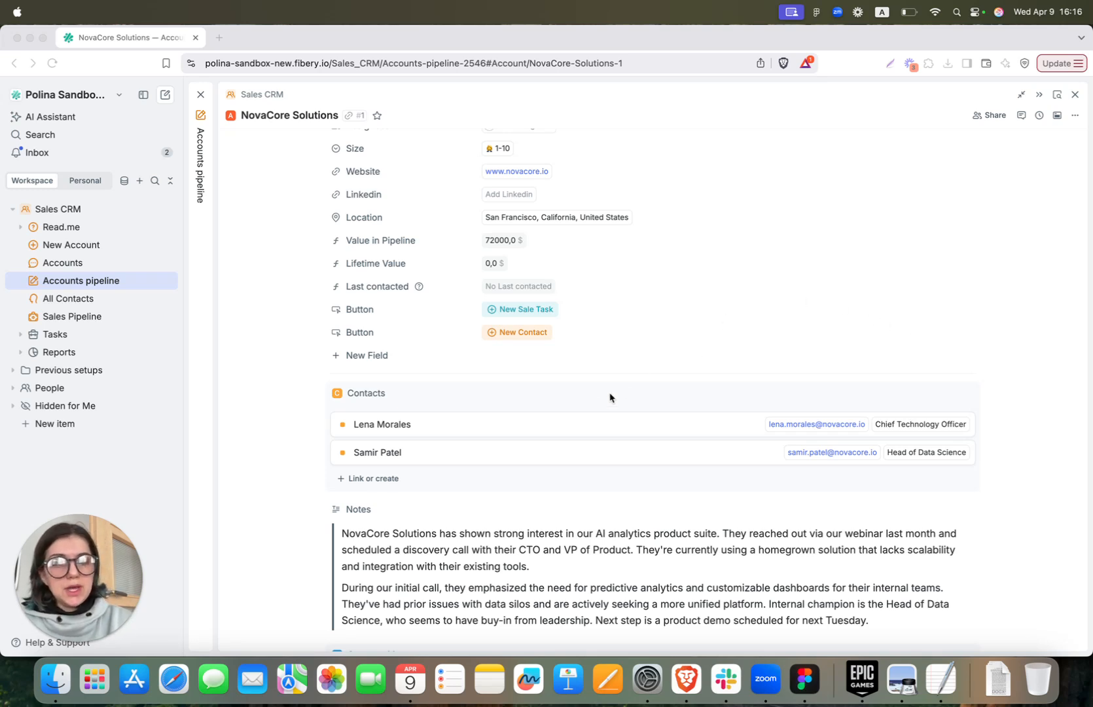
{"action": "left_click", "coordinate": [592, 393]}
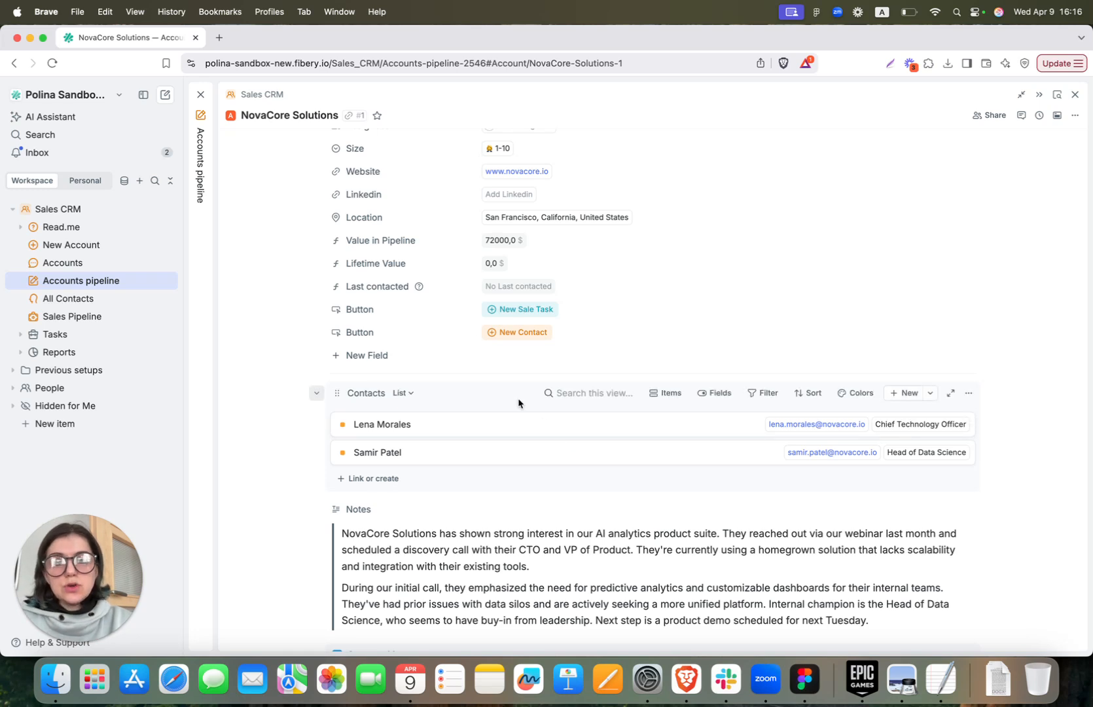
Show and then hide Last contacted dates on NovaCore Solutions' contacts
{"action": "scroll", "coordinate": [519, 403], "scroll_direction": "down", "scroll_amount": 2}
{"action": "left_click", "coordinate": [717, 322]}
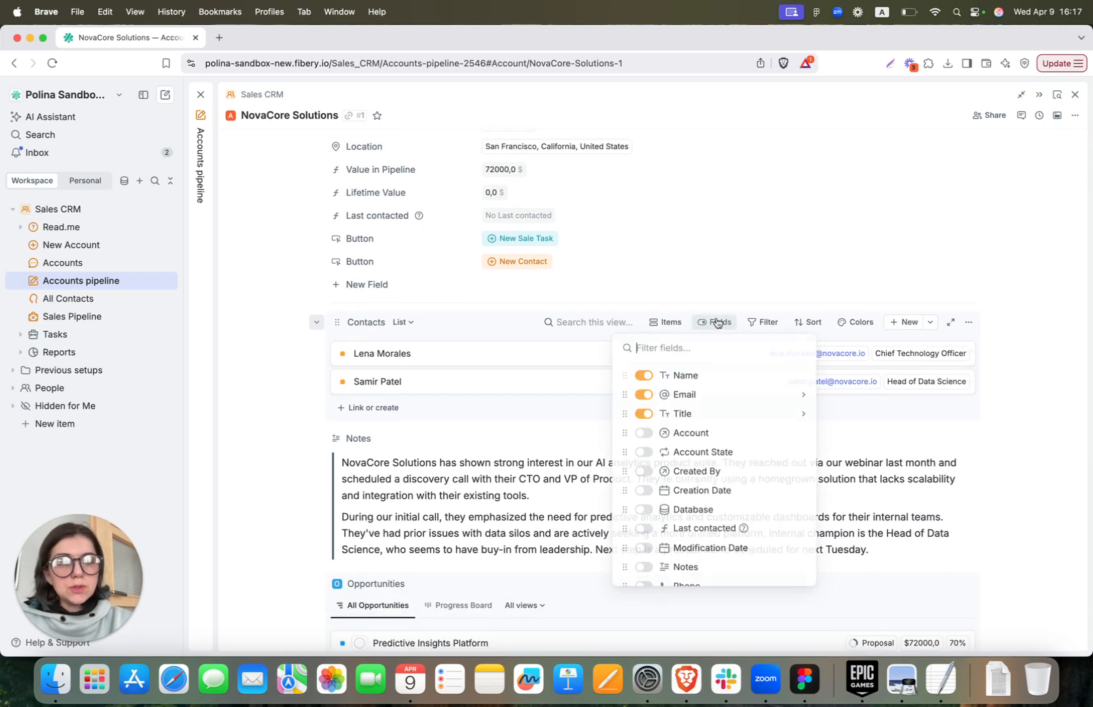
{"action": "left_click", "coordinate": [700, 530]}
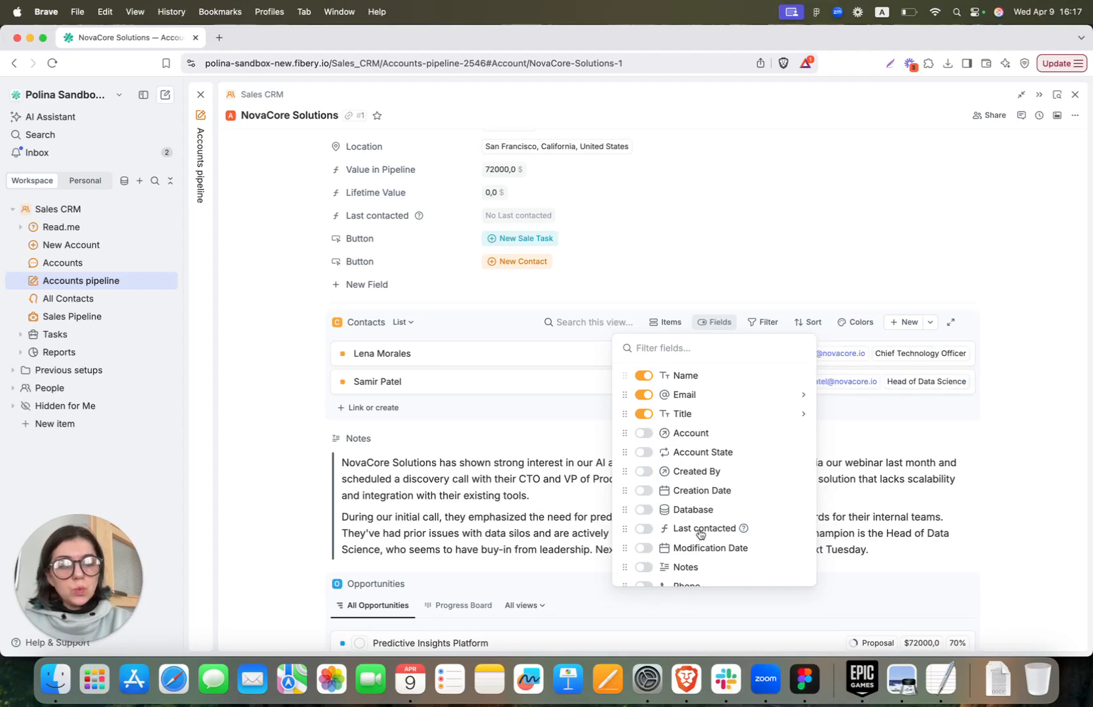
{"action": "left_click", "coordinate": [700, 531]}
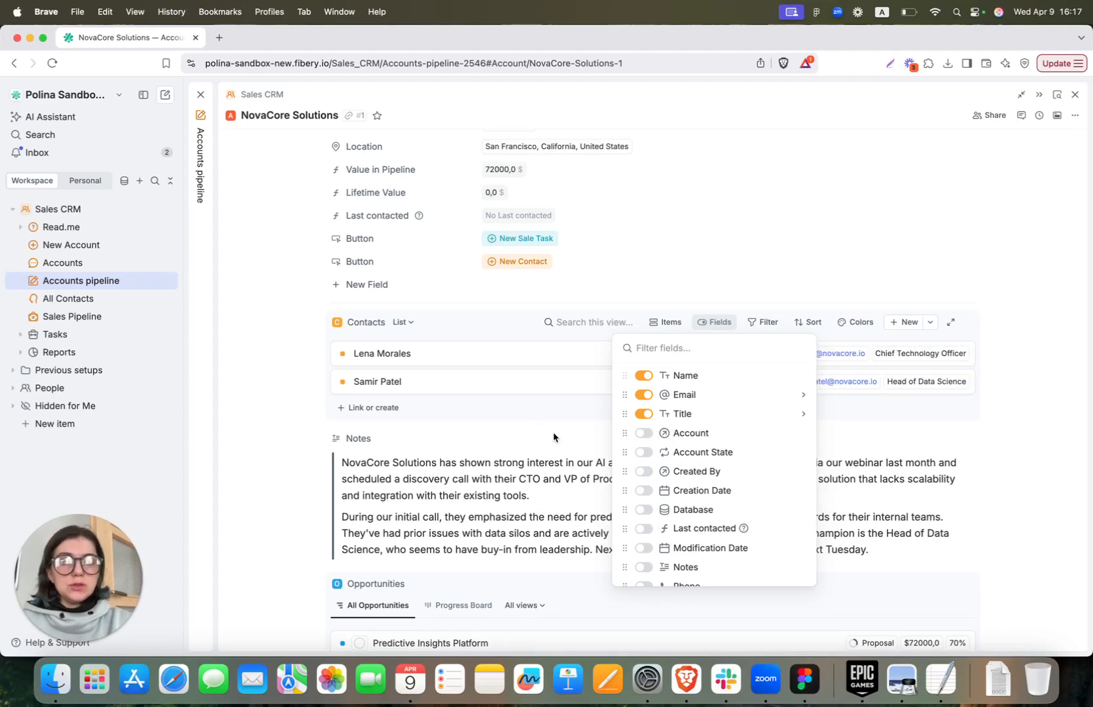
{"action": "left_click", "coordinate": [577, 452]}
Switch the opportunities to a progress board, check its card fields, and return to the list
{"action": "scroll", "coordinate": [564, 438], "scroll_direction": "down", "scroll_amount": 4}
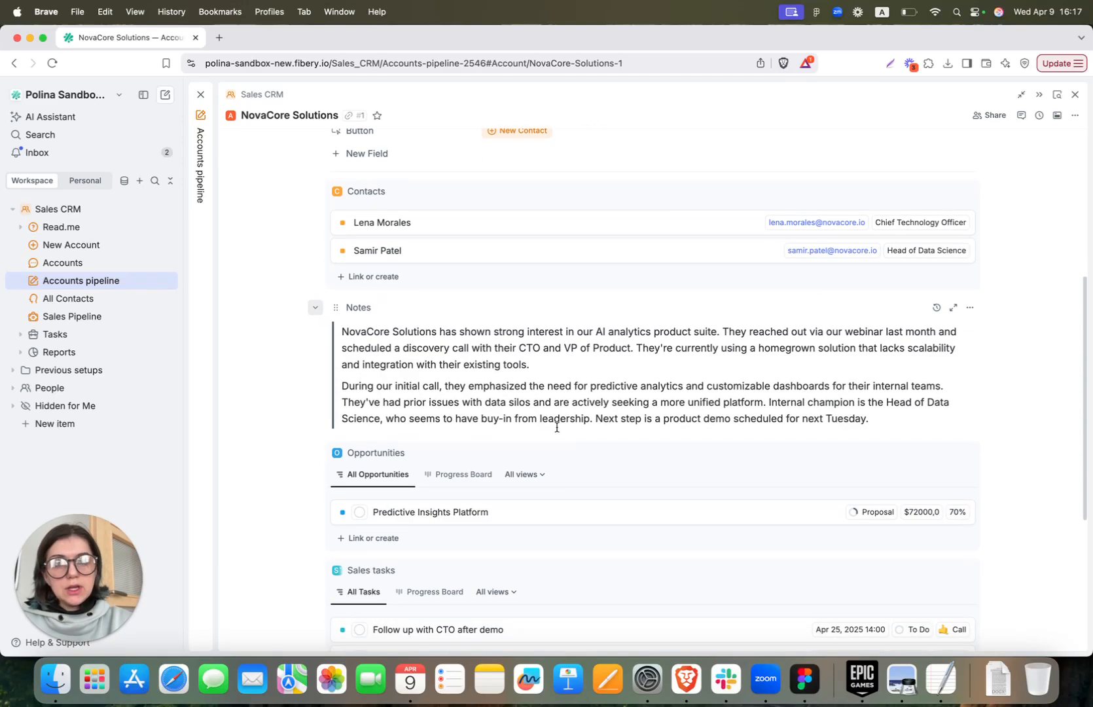
{"action": "scroll", "coordinate": [596, 373], "scroll_direction": "down", "scroll_amount": 5}
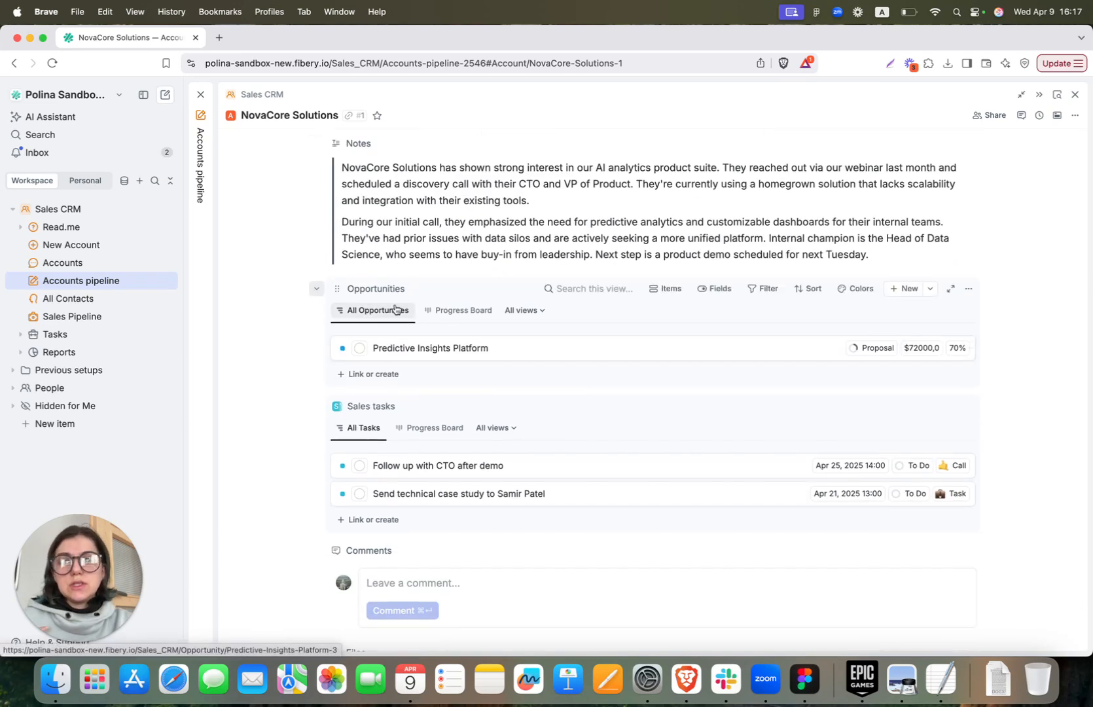
{"action": "left_click", "coordinate": [453, 313]}
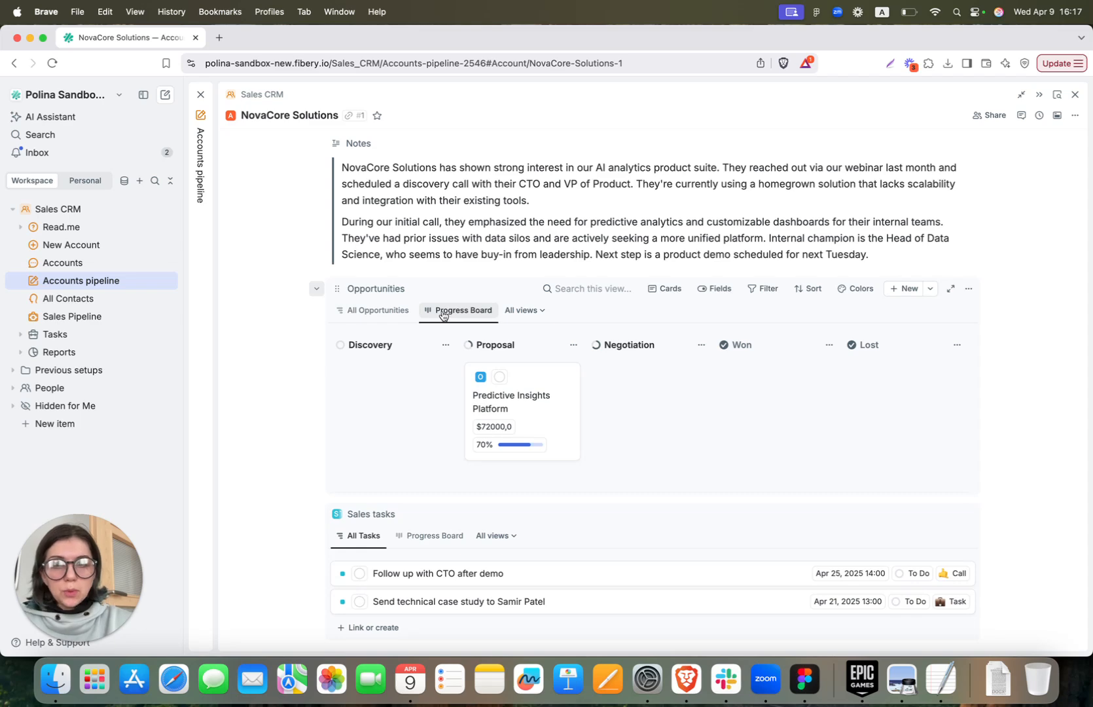
{"action": "left_click", "coordinate": [711, 292]}
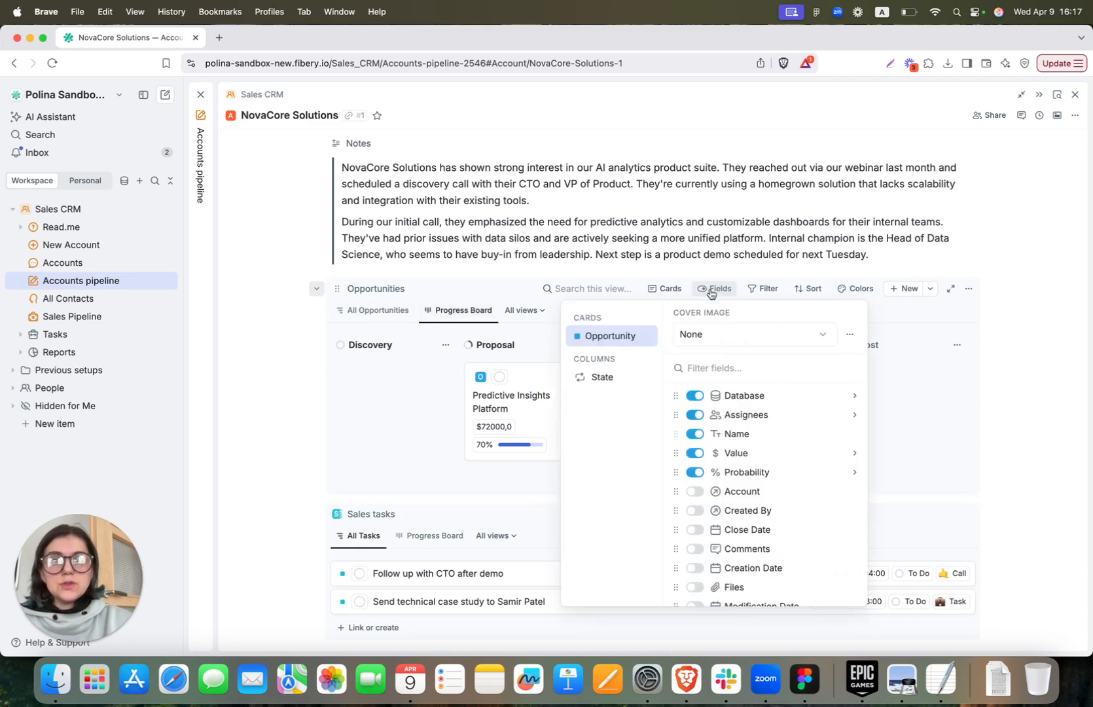
{"action": "left_click", "coordinate": [710, 290]}
{"action": "left_click", "coordinate": [357, 312]}
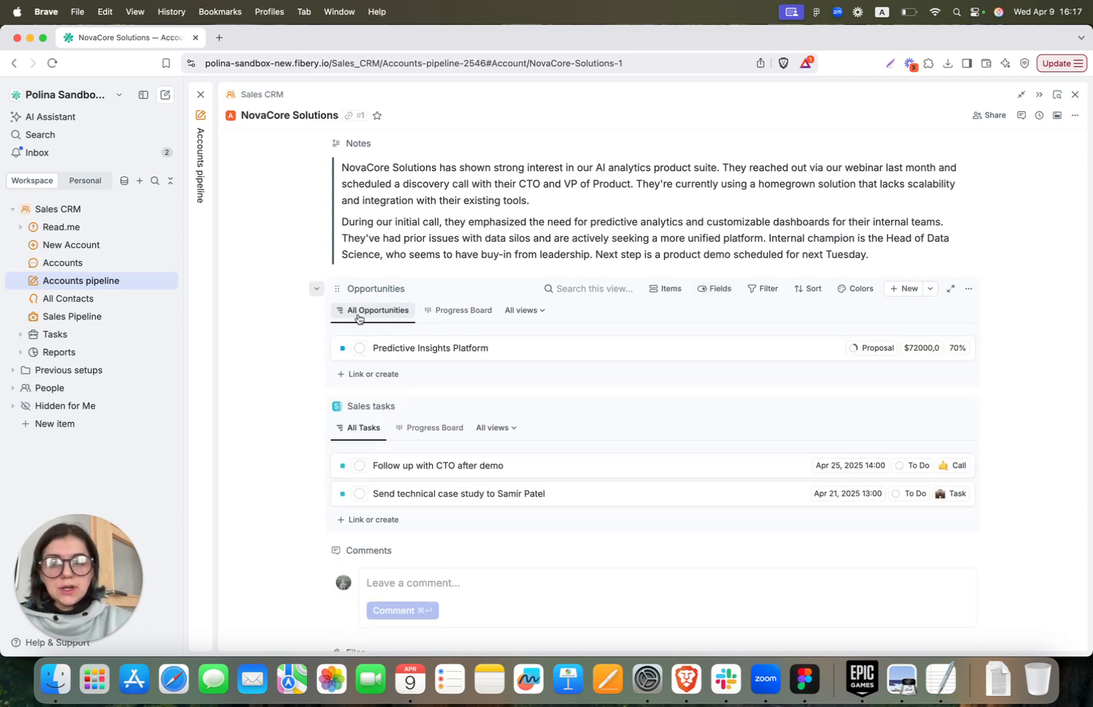
{"action": "scroll", "coordinate": [361, 319], "scroll_direction": "down", "scroll_amount": 3}
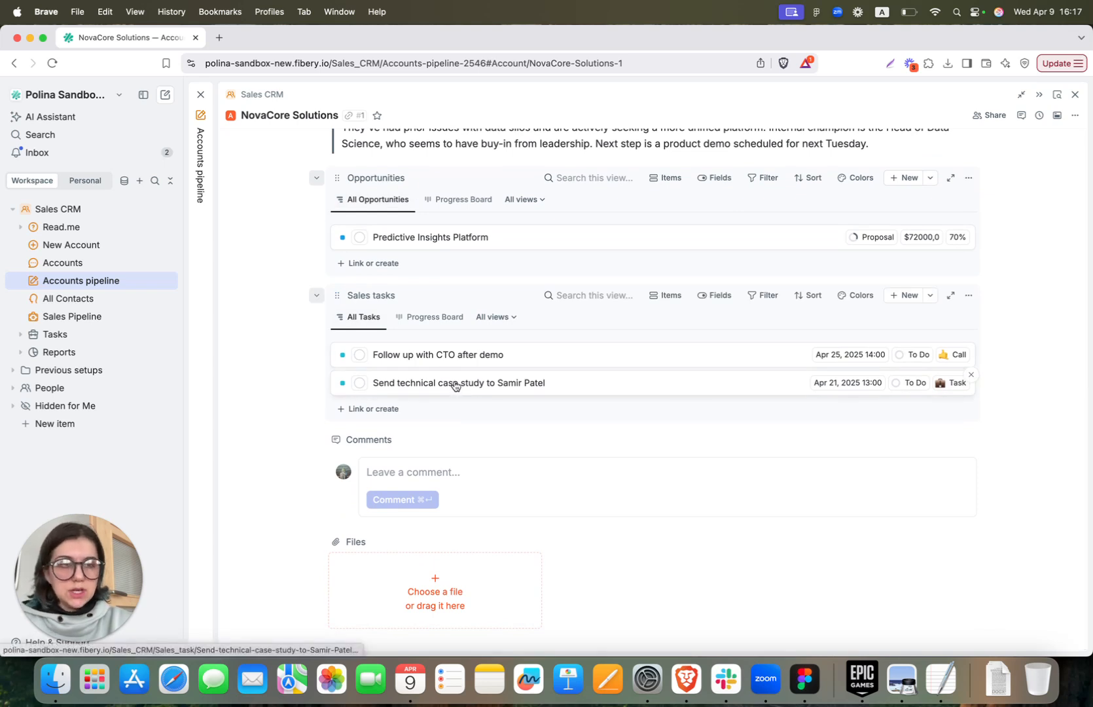
Set the technical case study task's state to Done
{"action": "left_click", "coordinate": [910, 383]}
{"action": "left_click", "coordinate": [922, 496]}
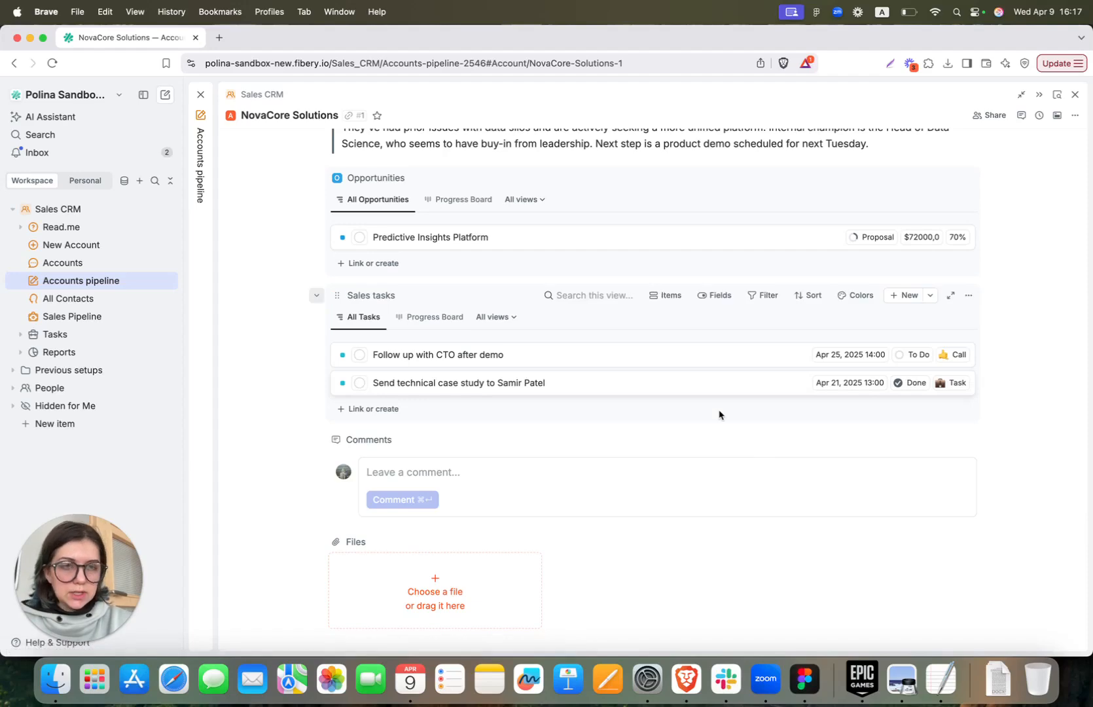
{"action": "scroll", "coordinate": [721, 415], "scroll_direction": "up", "scroll_amount": 9}
{"action": "scroll", "coordinate": [721, 415], "scroll_direction": "down", "scroll_amount": 9}
{"action": "scroll", "coordinate": [720, 415], "scroll_direction": "up", "scroll_amount": 9}
{"action": "scroll", "coordinate": [719, 415], "scroll_direction": "down", "scroll_amount": 3}
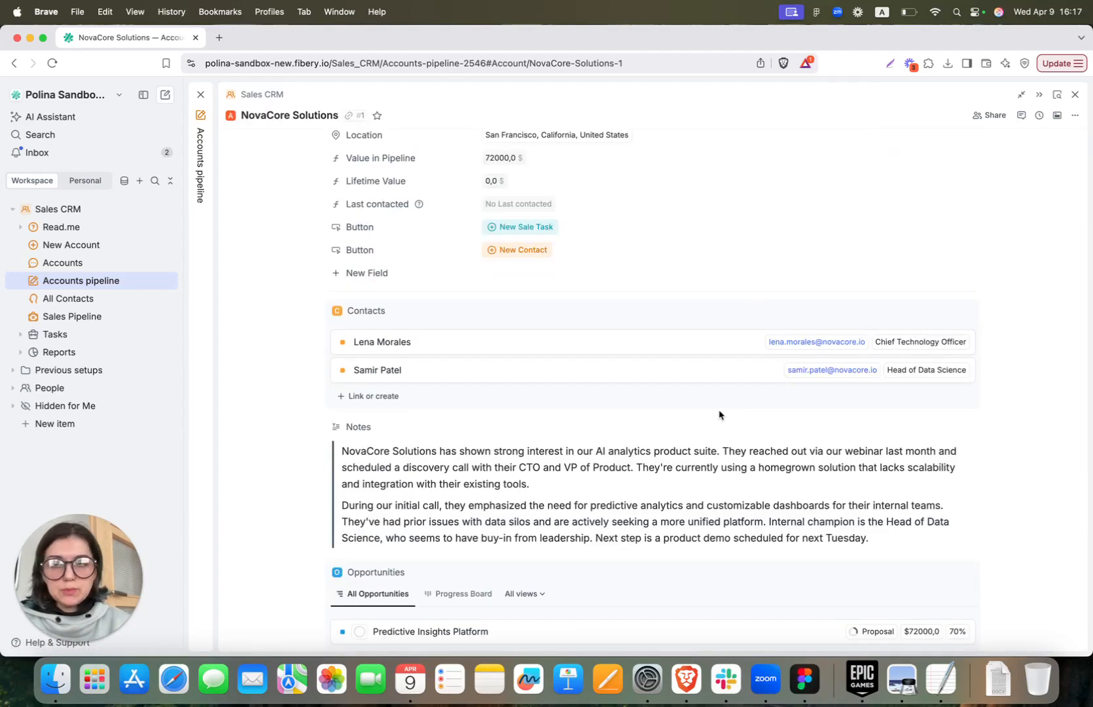
{"action": "scroll", "coordinate": [479, 223], "scroll_direction": "up", "scroll_amount": 1}
{"action": "left_click", "coordinate": [429, 241]}
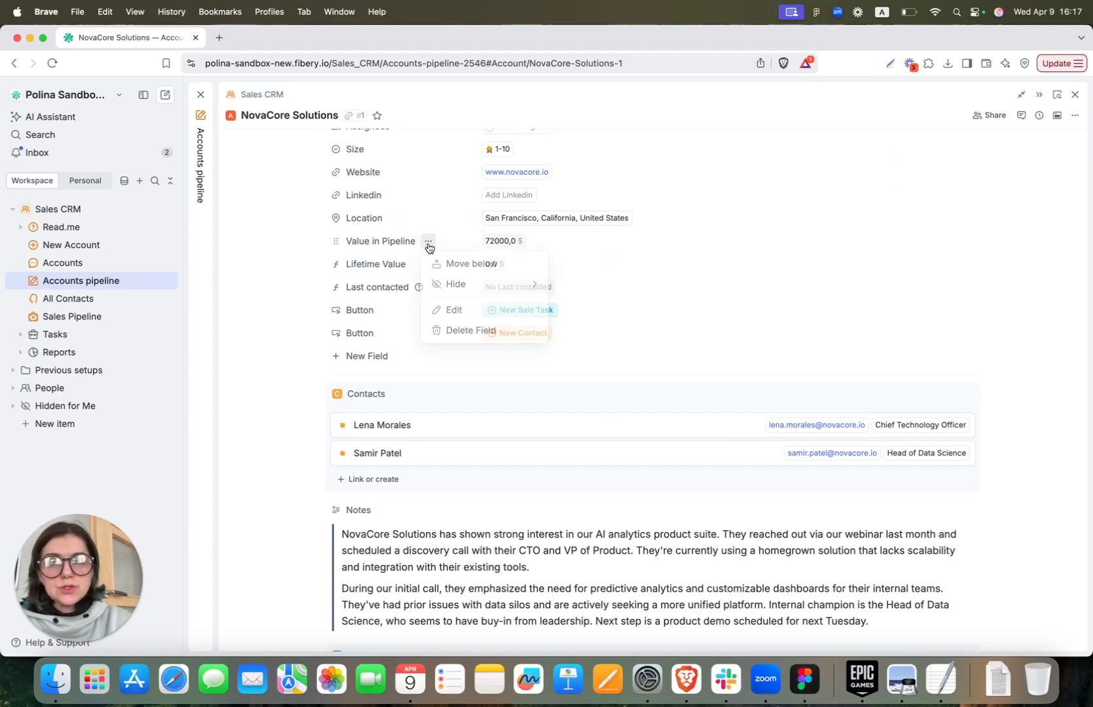
{"action": "left_click", "coordinate": [460, 321]}
{"action": "left_click", "coordinate": [428, 311]}
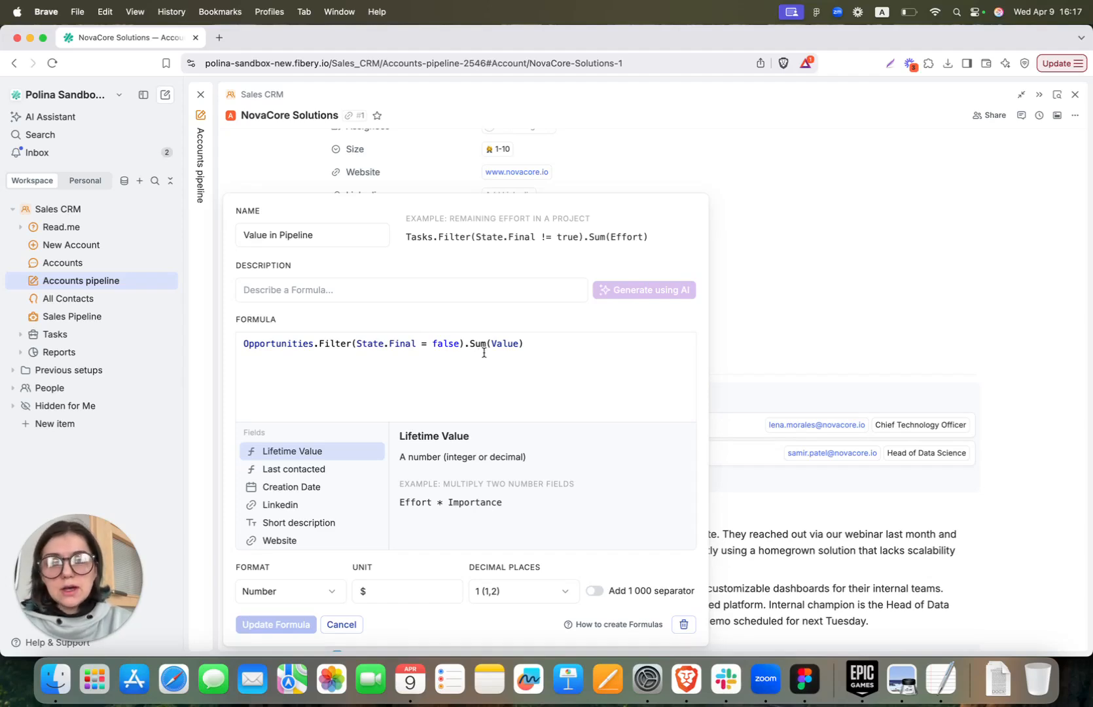
{"action": "left_click", "coordinate": [342, 624]}
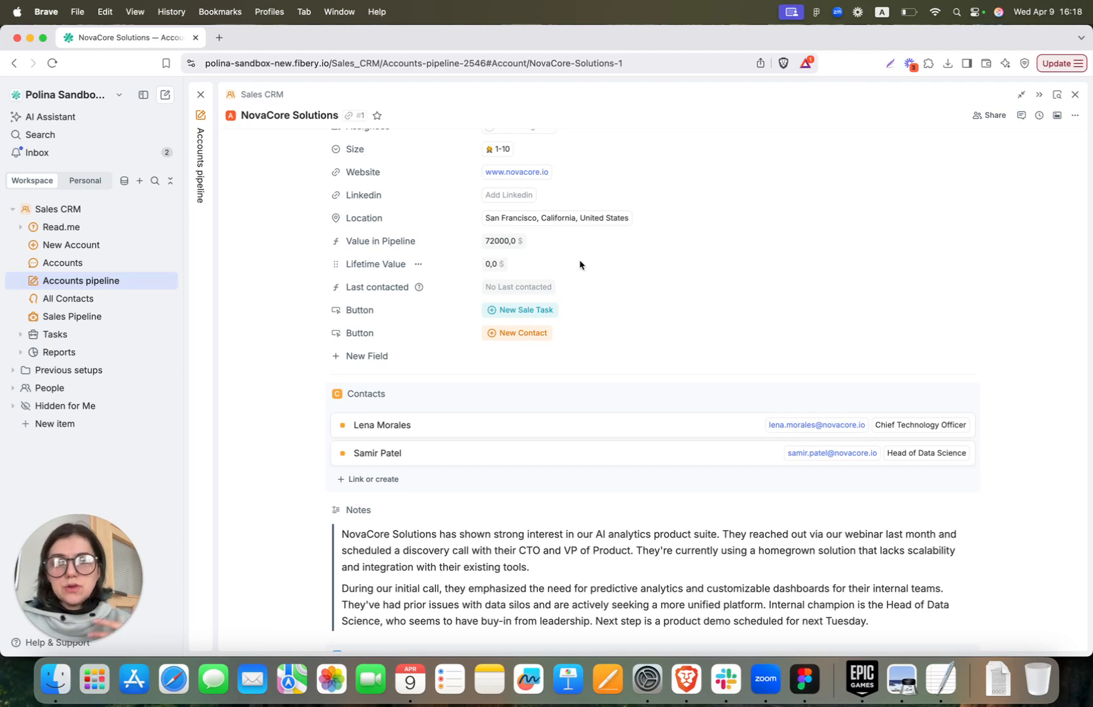
{"action": "scroll", "coordinate": [579, 265], "scroll_direction": "down", "scroll_amount": 7}
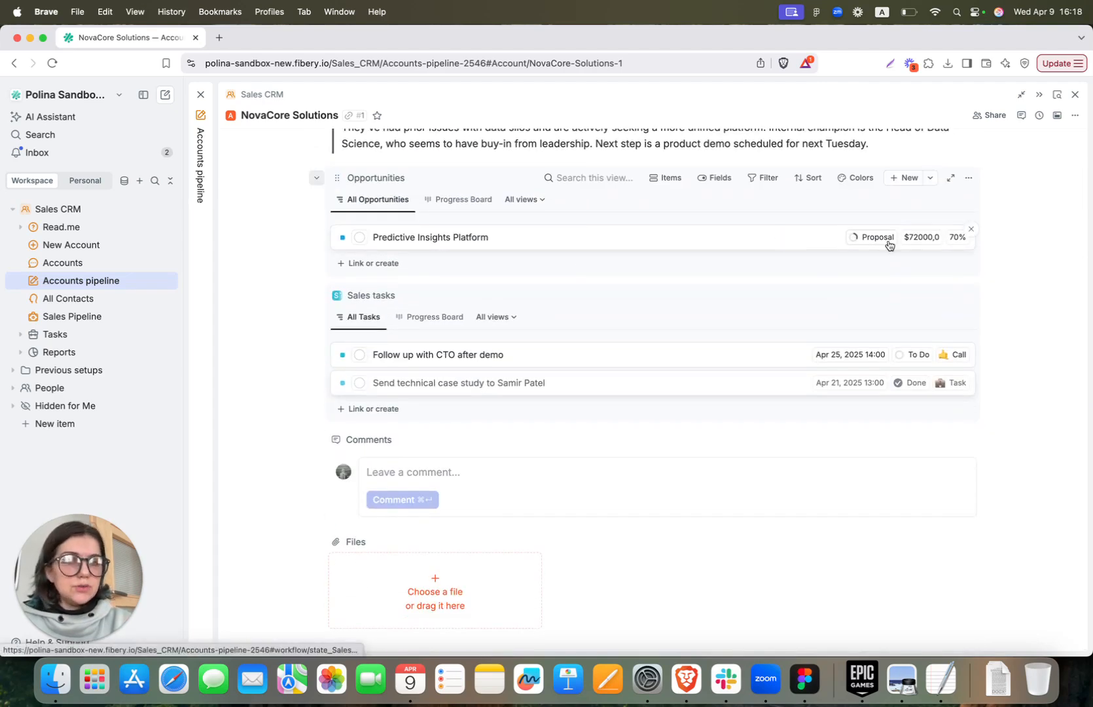
Set the Predictive Insights Platform opportunity to Won, then open the Last contacted field's options
{"action": "left_click", "coordinate": [878, 243]}
{"action": "left_click", "coordinate": [885, 368]}
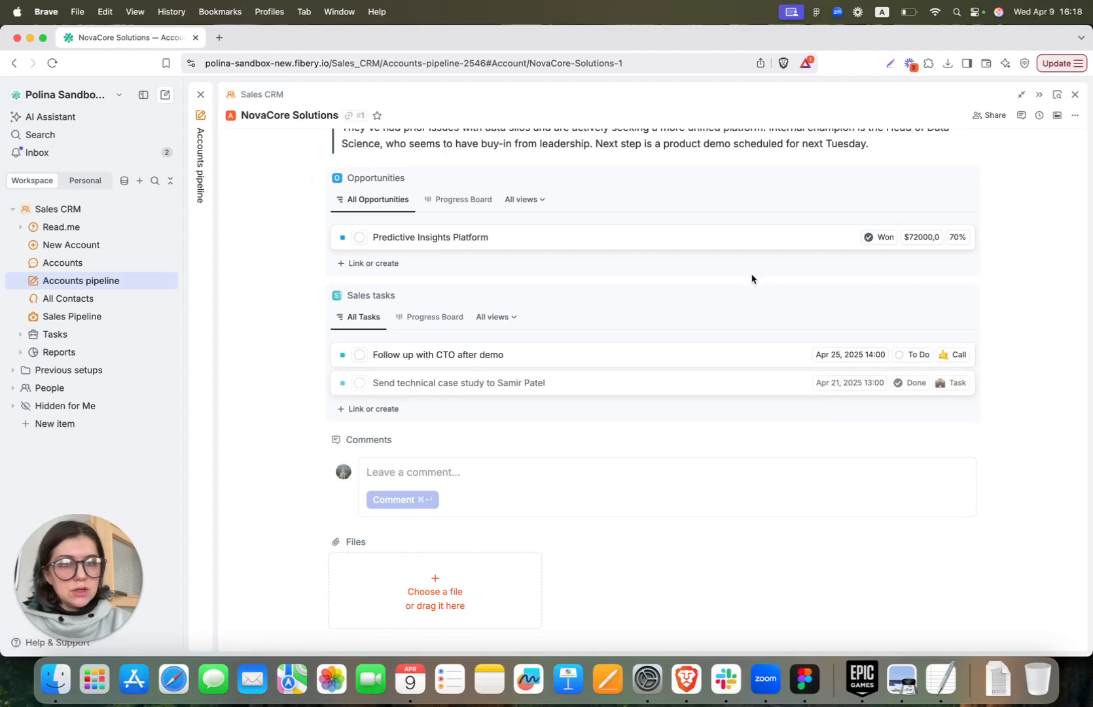
{"action": "scroll", "coordinate": [747, 273], "scroll_direction": "up", "scroll_amount": 10}
{"action": "scroll", "coordinate": [747, 271], "scroll_direction": "down", "scroll_amount": 1}
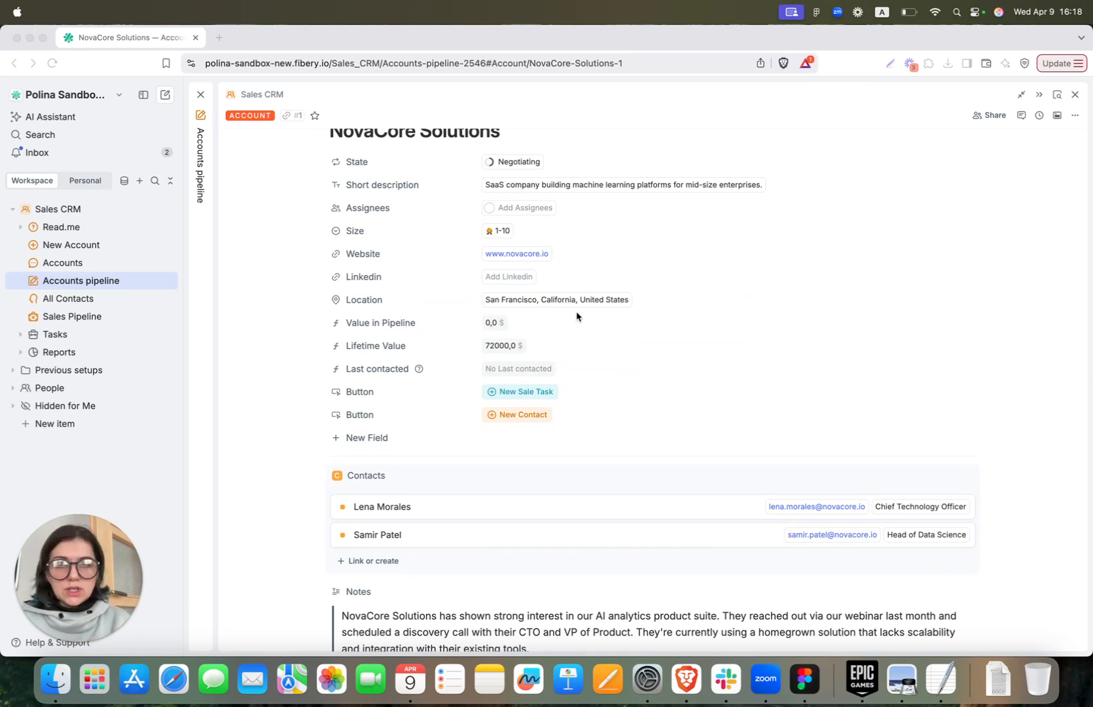
{"action": "scroll", "coordinate": [725, 327], "scroll_direction": "down", "scroll_amount": 1}
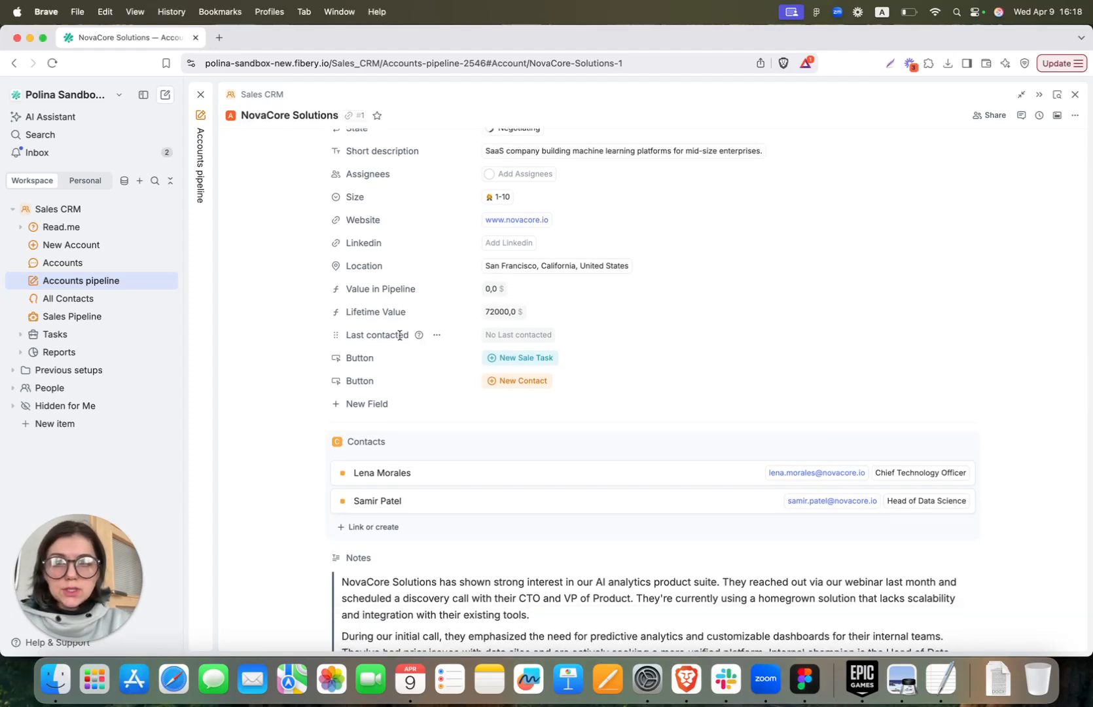
{"action": "left_click", "coordinate": [436, 336]}
Inspect the Last contacted formula, cancel unchanged, and return to the record showing Apr 9, 2025
{"action": "left_click", "coordinate": [464, 404]}
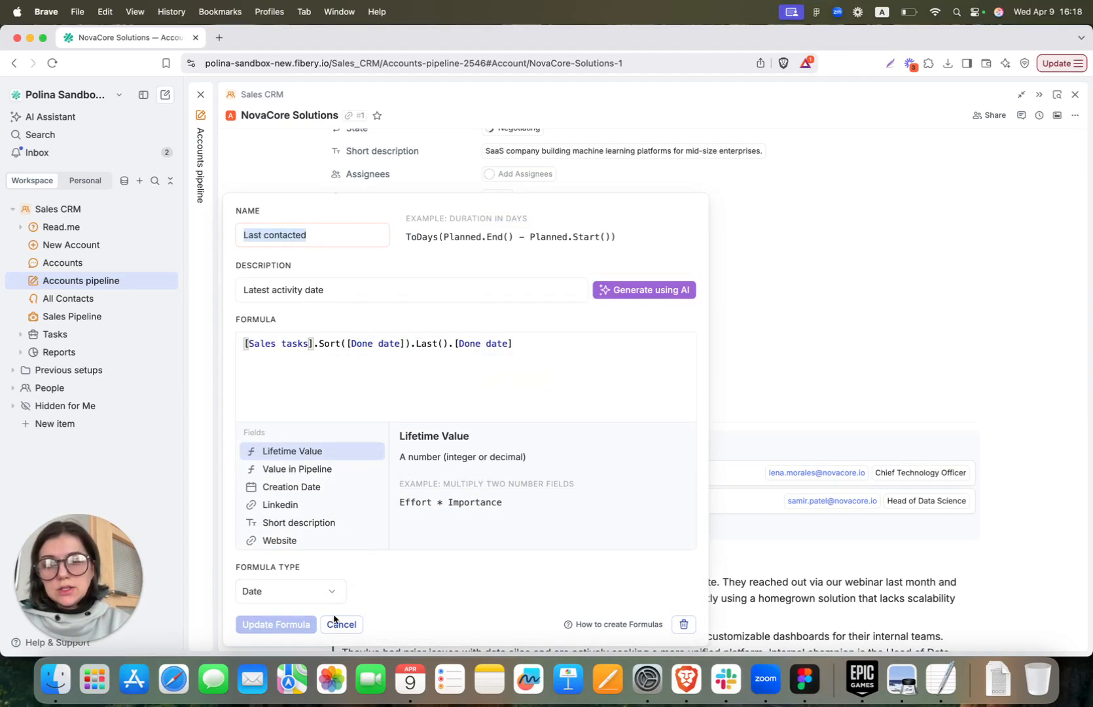
{"action": "left_click", "coordinate": [342, 624]}
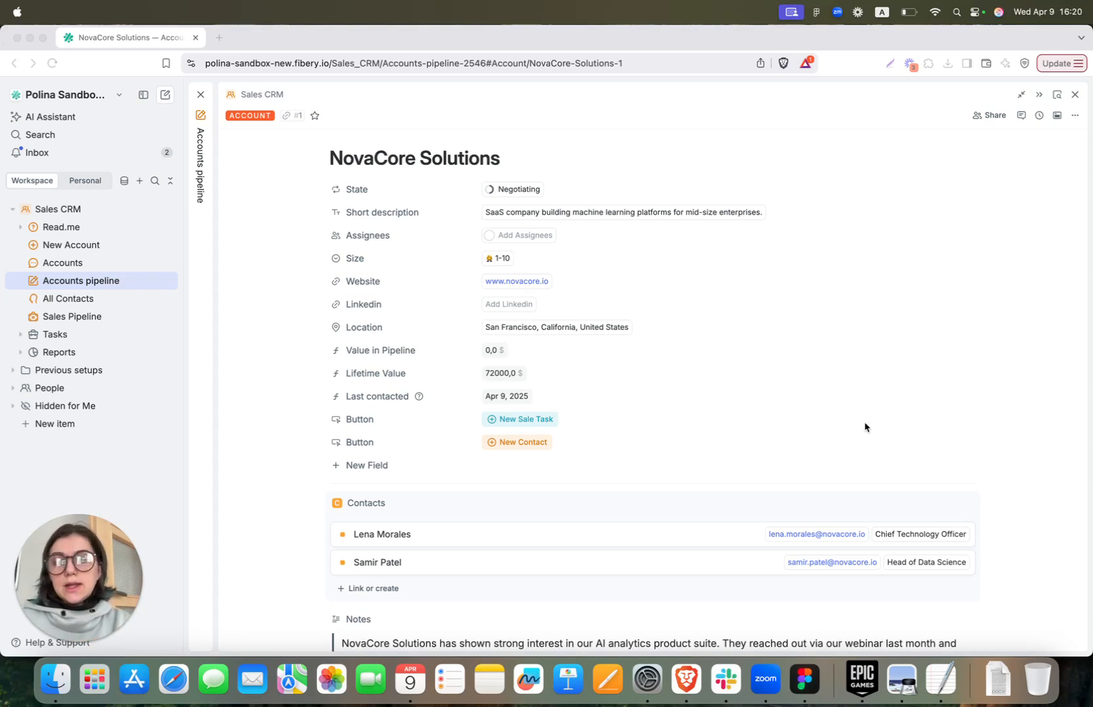
{"action": "scroll", "coordinate": [864, 426], "scroll_direction": "down", "scroll_amount": 2}
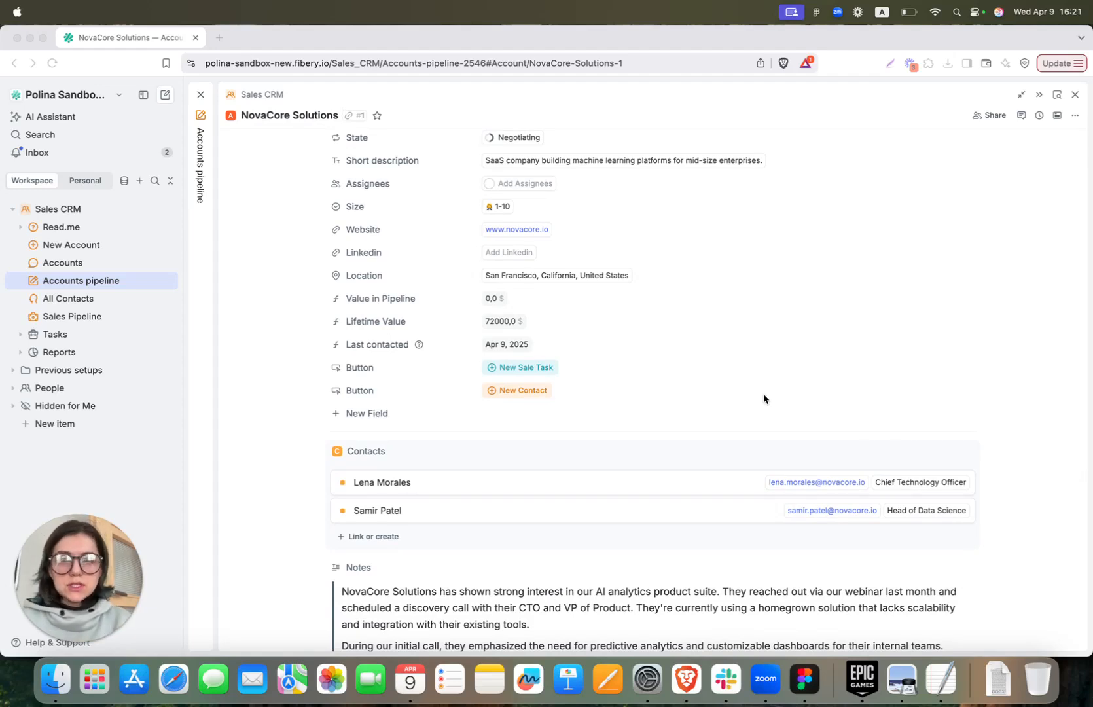
Inspect the New Contact button's configuration, then cancel without changes
{"action": "left_click", "coordinate": [386, 390]}
{"action": "left_click", "coordinate": [397, 478]}
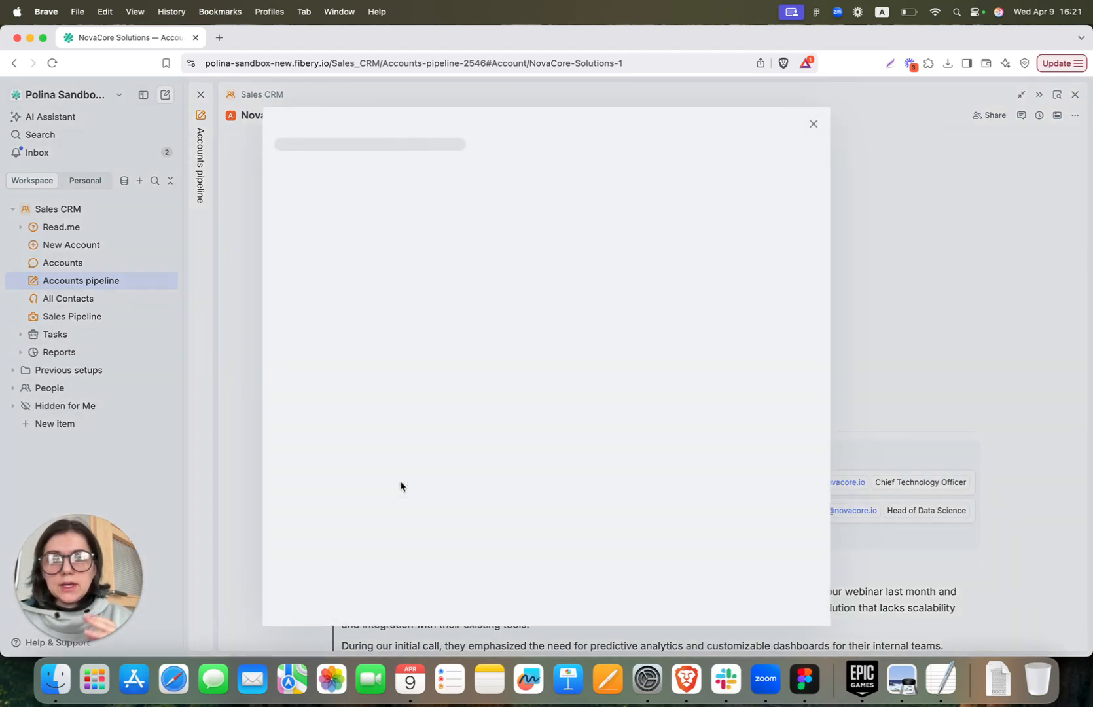
{"action": "scroll", "coordinate": [403, 485], "scroll_direction": "down", "scroll_amount": 5}
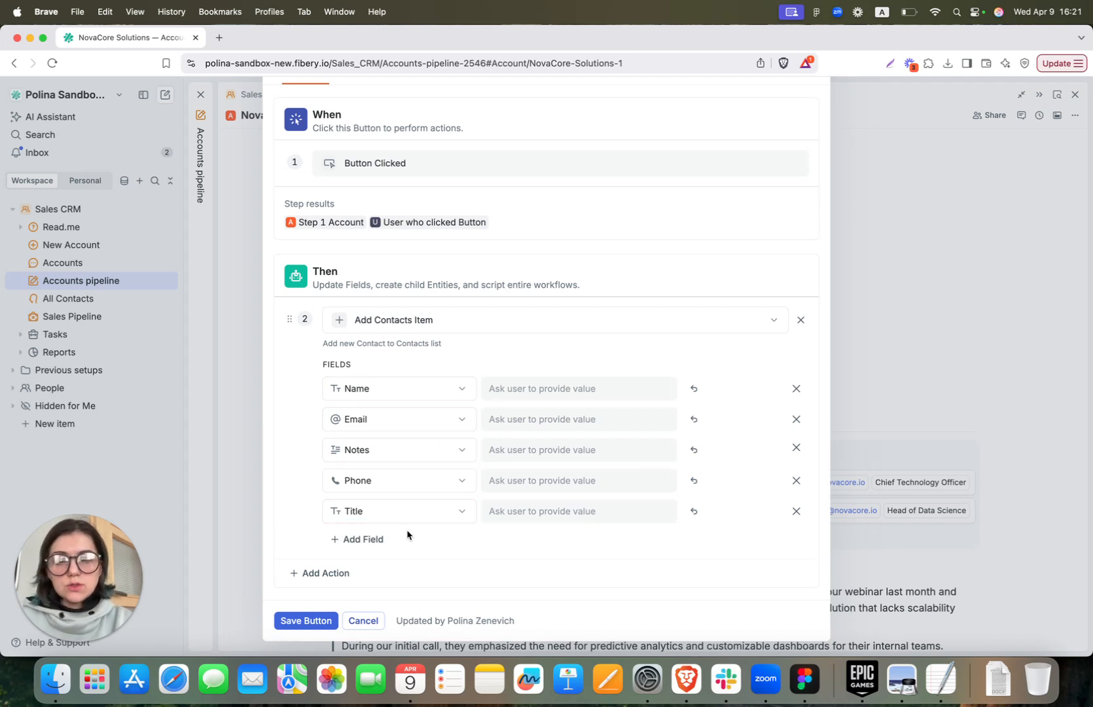
{"action": "left_click", "coordinate": [364, 619]}
Create a Head of CS contact with the person's name and e-mail via New Contact
{"action": "left_click", "coordinate": [524, 393]}
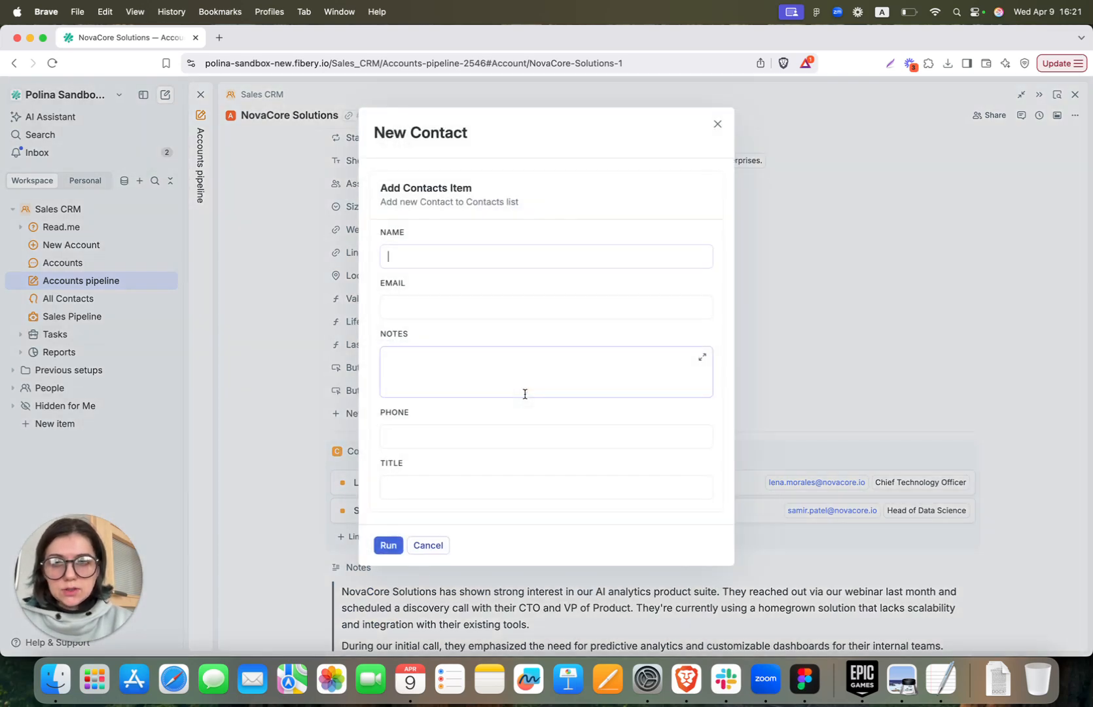
{"action": "type", "text": "Polina"}
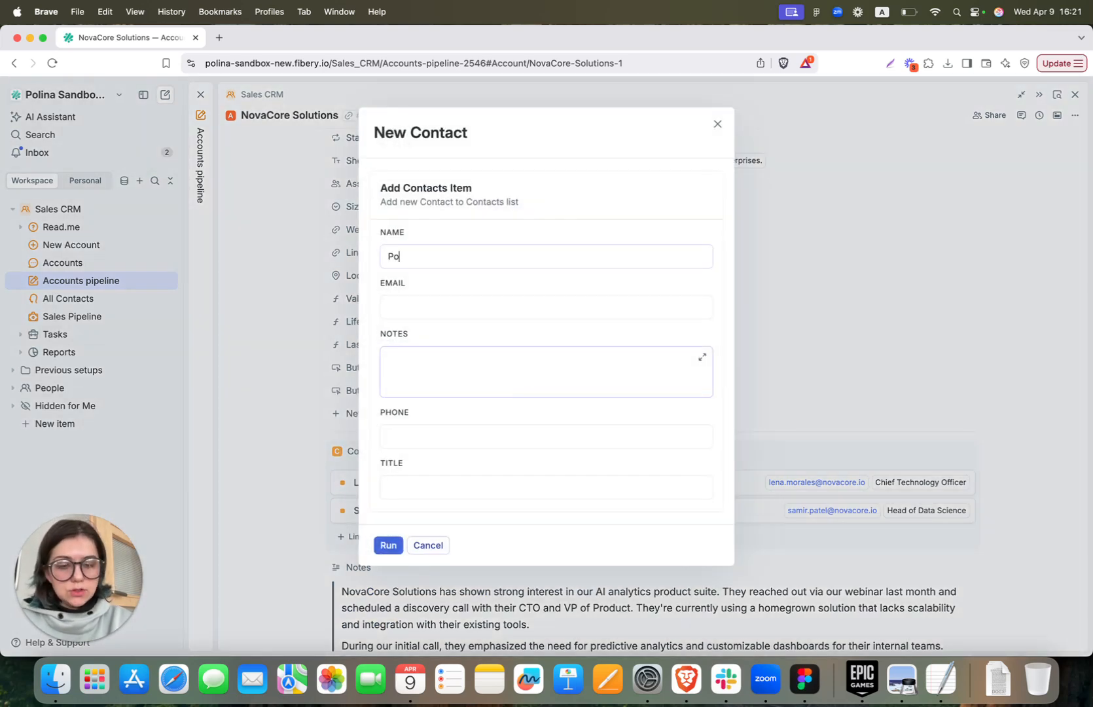
{"action": "left_click", "coordinate": [496, 309]}
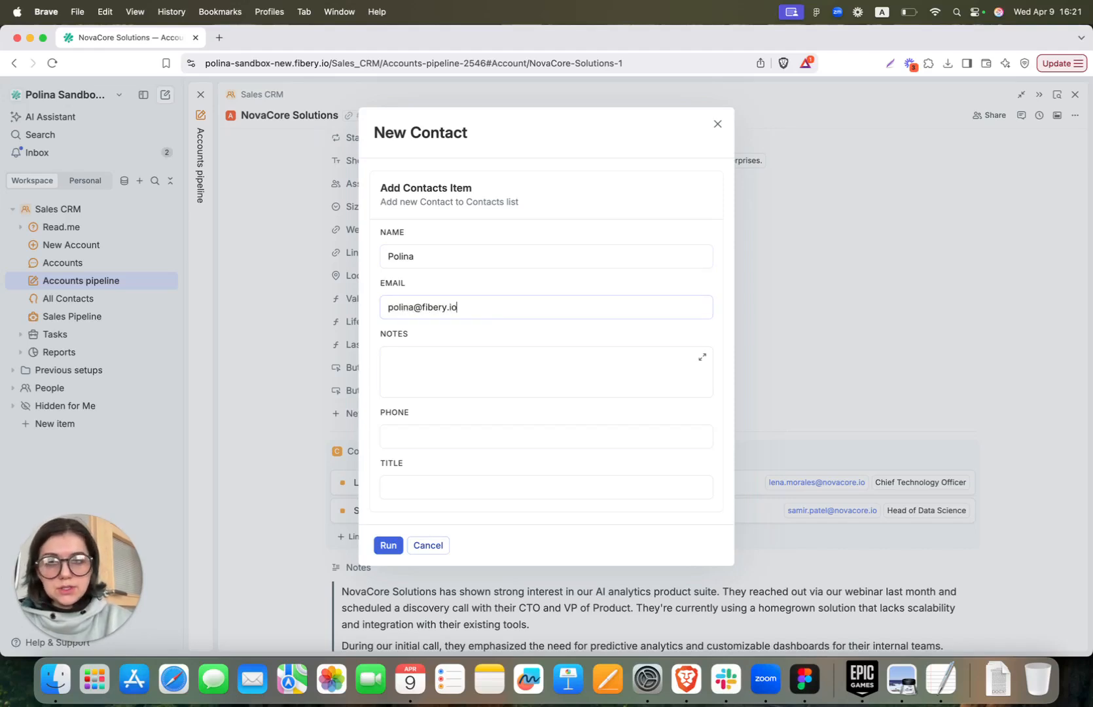
{"action": "key", "text": "Tab"}
{"action": "left_click", "coordinate": [418, 482]}
{"action": "type", "text": "Head of CS"}
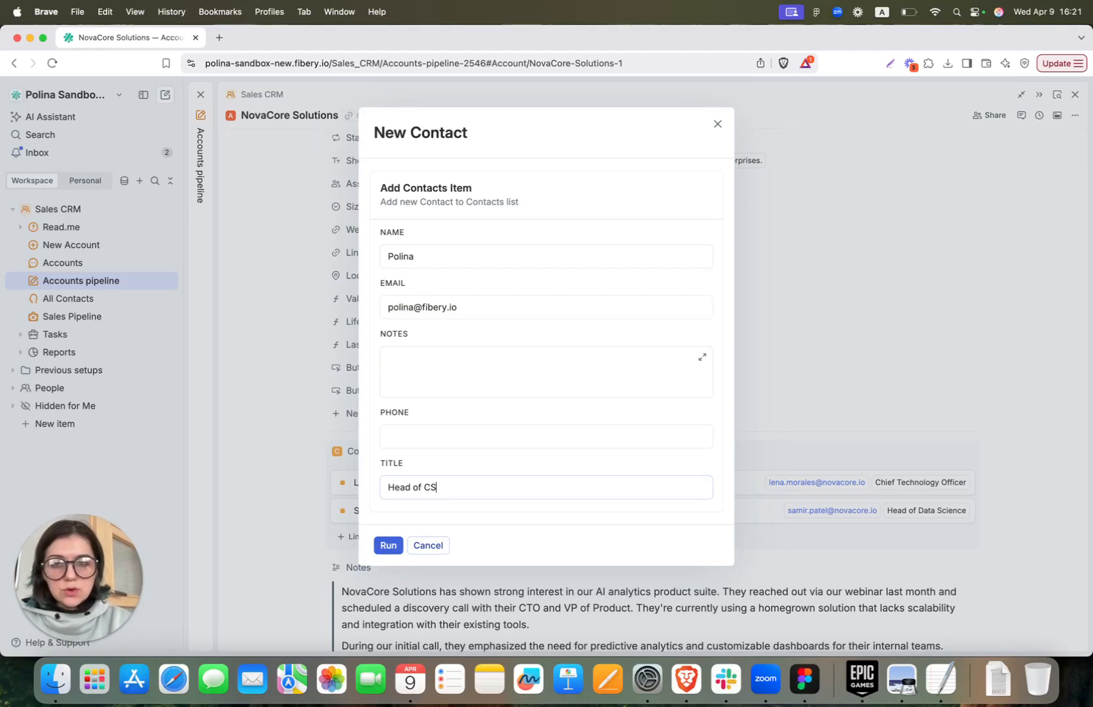
{"action": "left_click", "coordinate": [382, 547]}
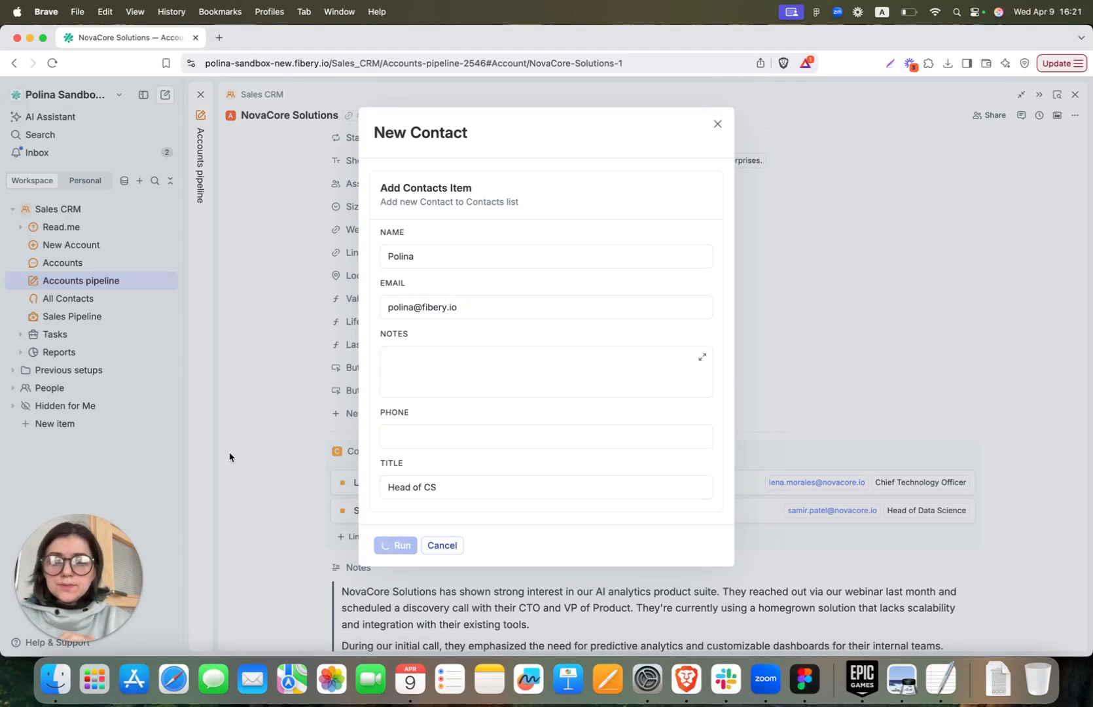
{"action": "scroll", "coordinate": [231, 456], "scroll_direction": "down", "scroll_amount": 3}
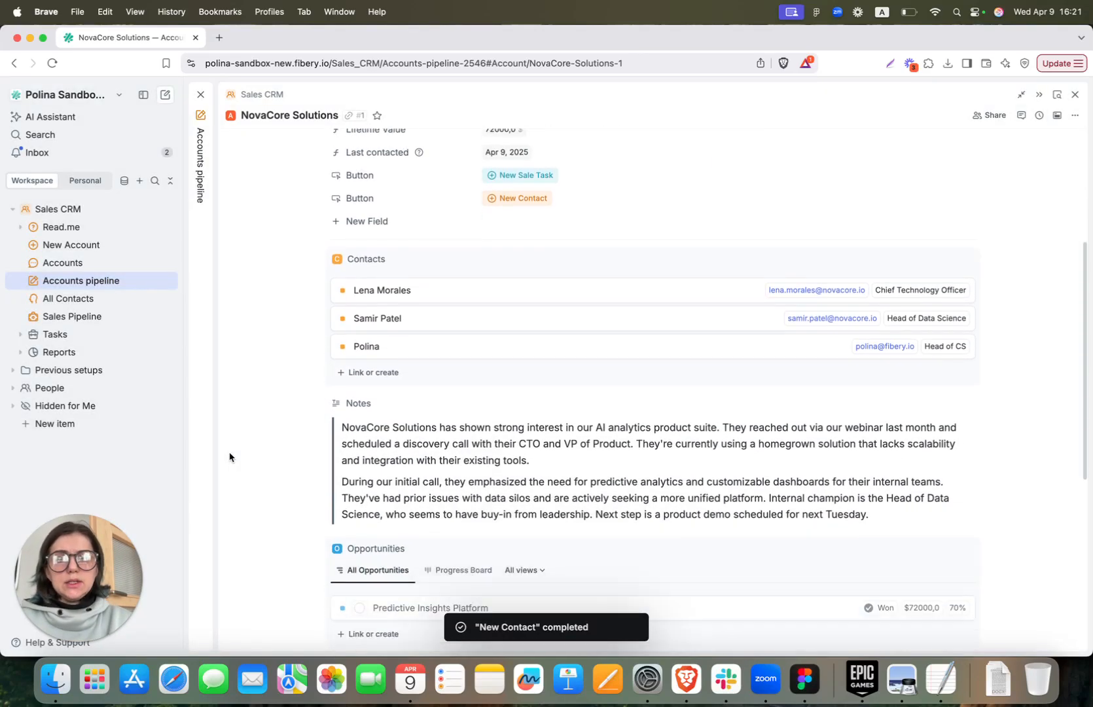
{"action": "scroll", "coordinate": [249, 350], "scroll_direction": "up", "scroll_amount": 5}
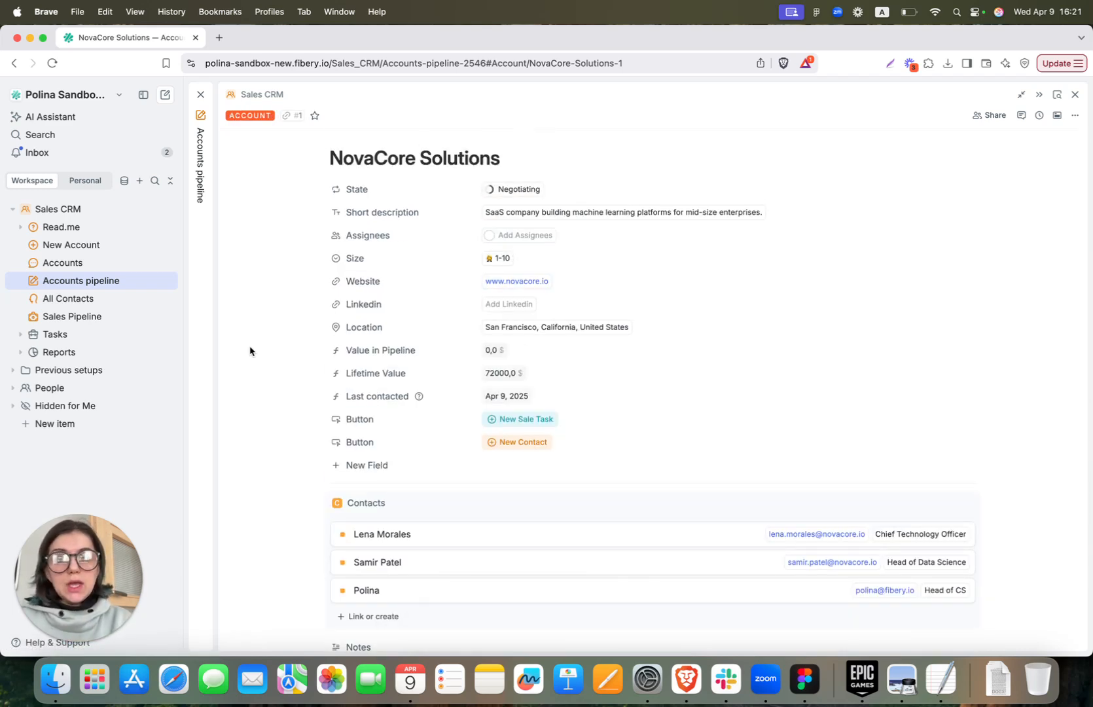
Inspect the New Sale Task button's configuration, then close it
{"action": "left_click", "coordinate": [384, 421]}
{"action": "left_click", "coordinate": [400, 505]}
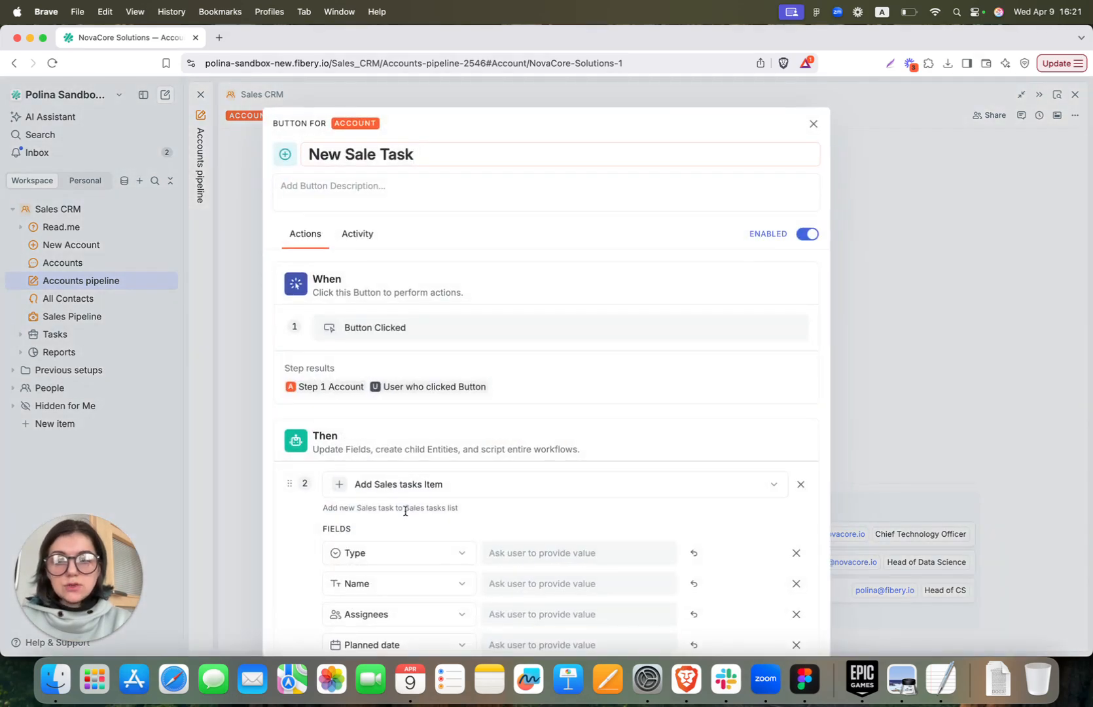
{"action": "scroll", "coordinate": [405, 511], "scroll_direction": "down", "scroll_amount": 4}
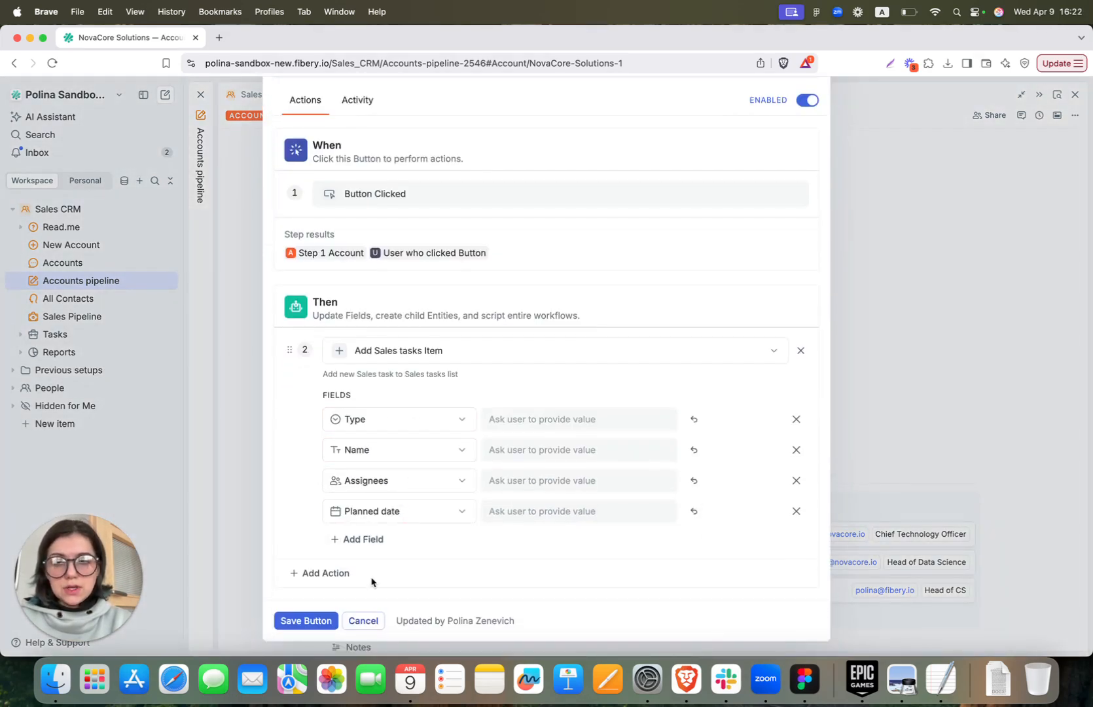
{"action": "left_click", "coordinate": [364, 621]}
Start a Call sales task named for the new contact and assign a teammate
{"action": "left_click", "coordinate": [497, 425]}
{"action": "left_click", "coordinate": [473, 256]}
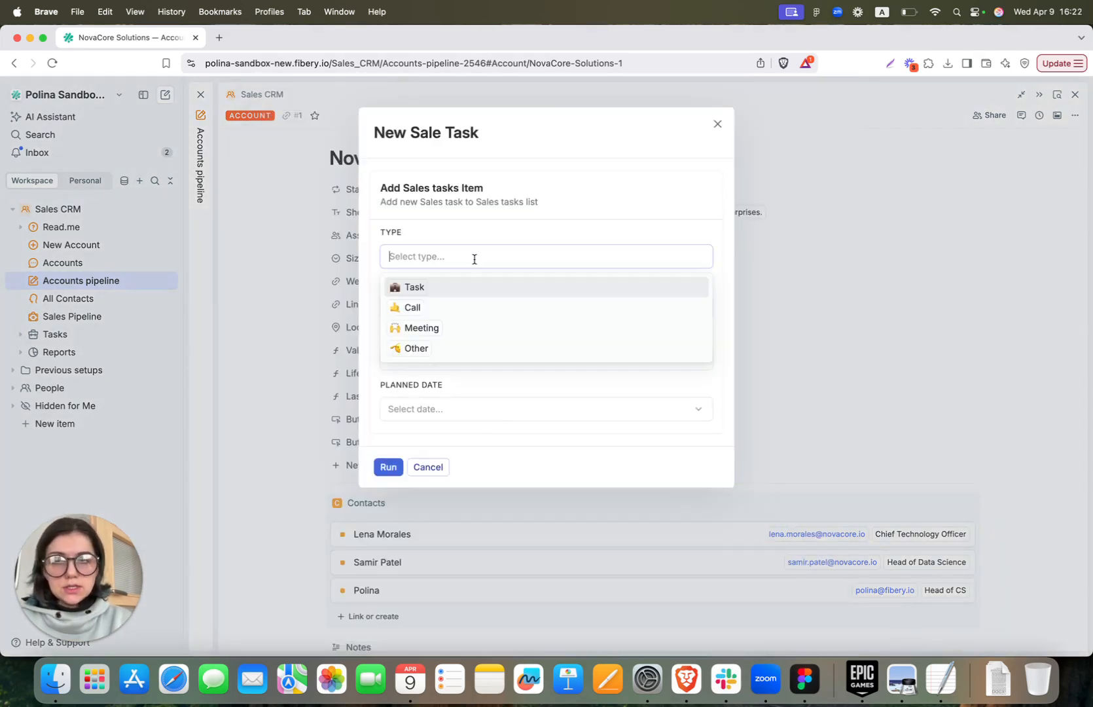
{"action": "left_click", "coordinate": [480, 307]}
{"action": "type", "text": "Call with Polina"}
{"action": "left_click", "coordinate": [446, 358]}
{"action": "left_click", "coordinate": [445, 430]}
{"action": "left_click", "coordinate": [507, 339]}
Plan the call for Apr 10, 2025 at 12:00 and create the task
{"action": "left_click", "coordinate": [440, 409]}
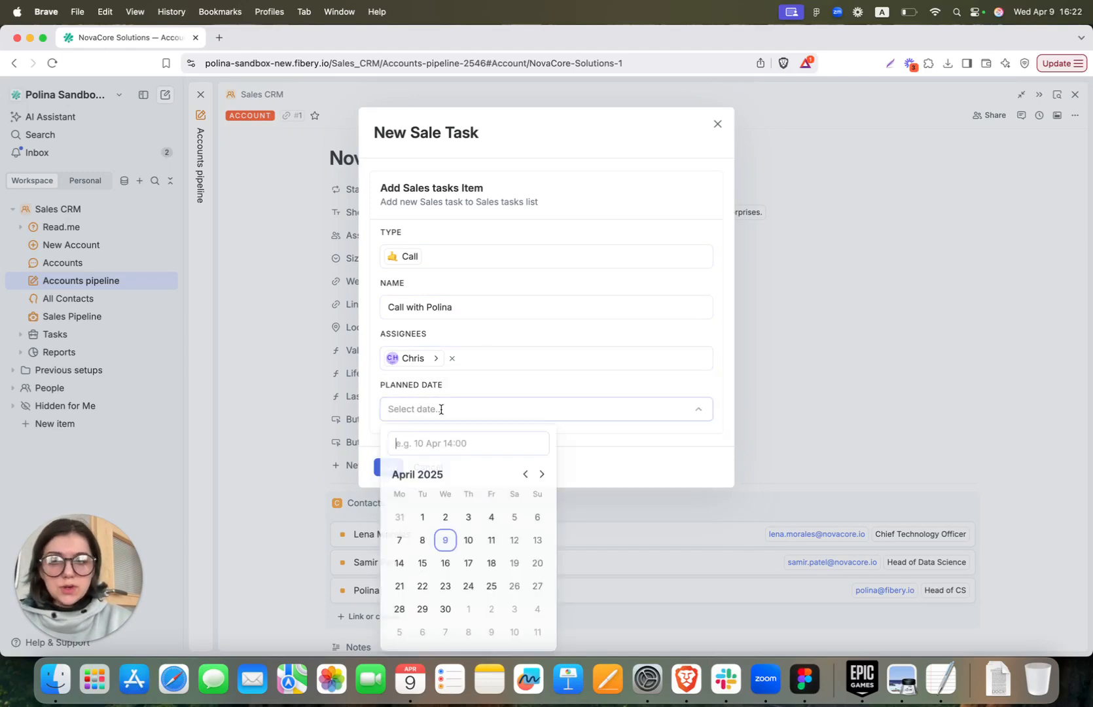
{"action": "left_click", "coordinate": [468, 540]}
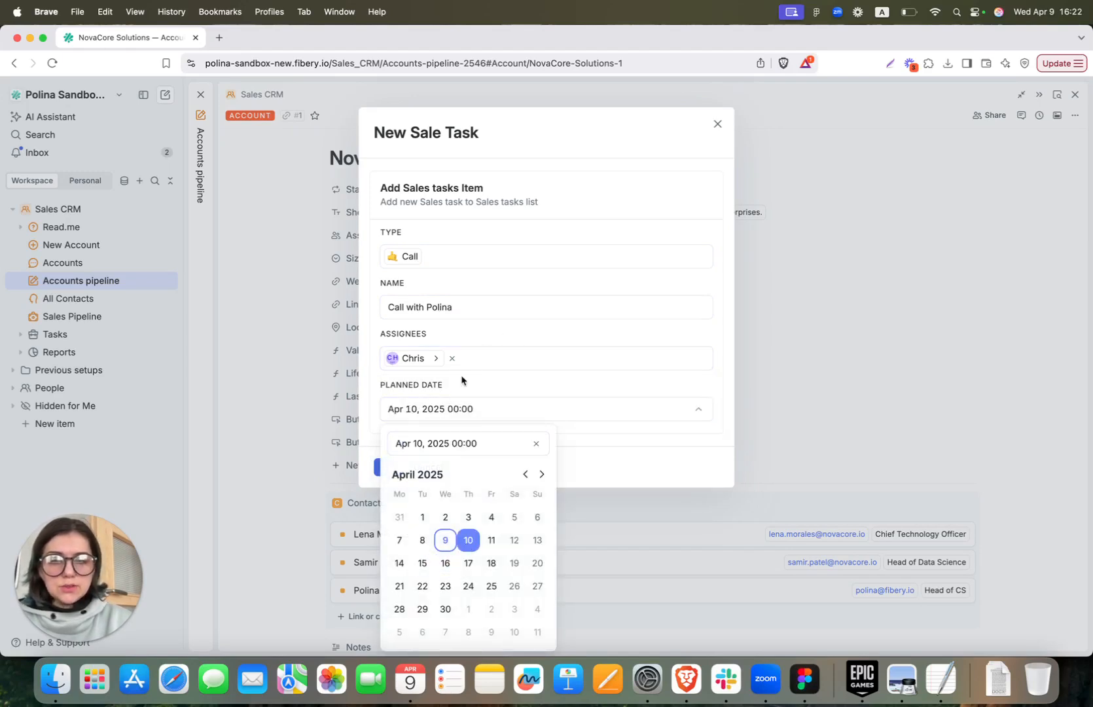
{"action": "left_click", "coordinate": [461, 444]}
{"action": "type", "text": "12"}
{"action": "key", "text": "Delete"}
{"action": "left_click", "coordinate": [394, 468]}
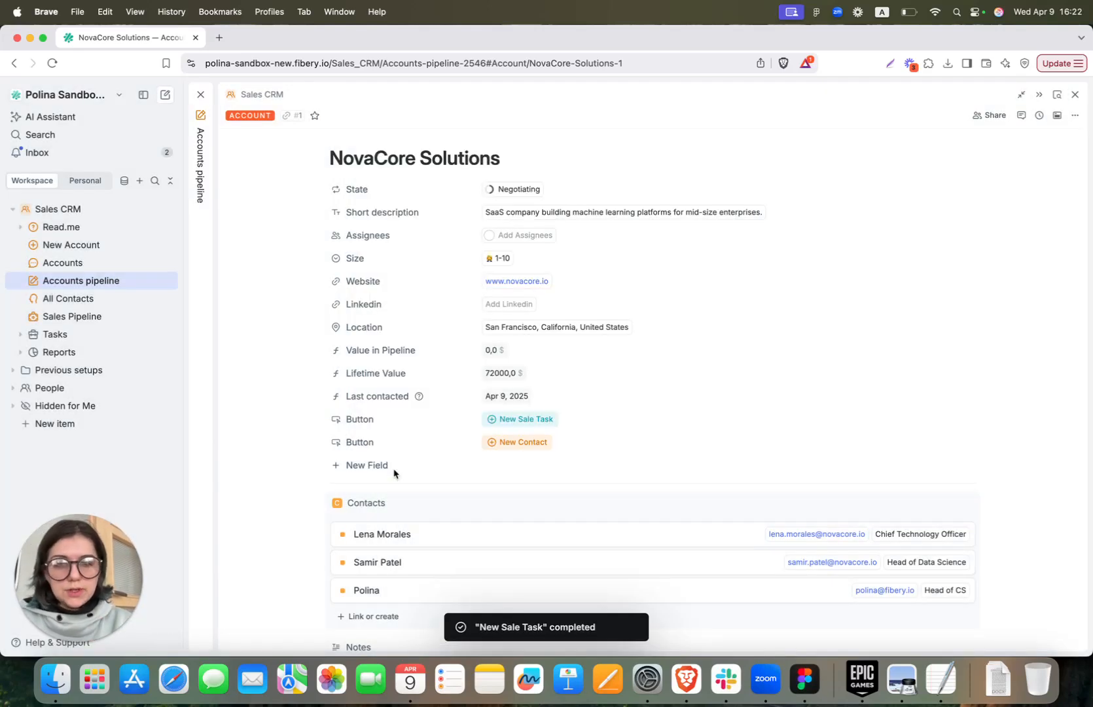
{"action": "scroll", "coordinate": [394, 473], "scroll_direction": "down", "scroll_amount": 15}
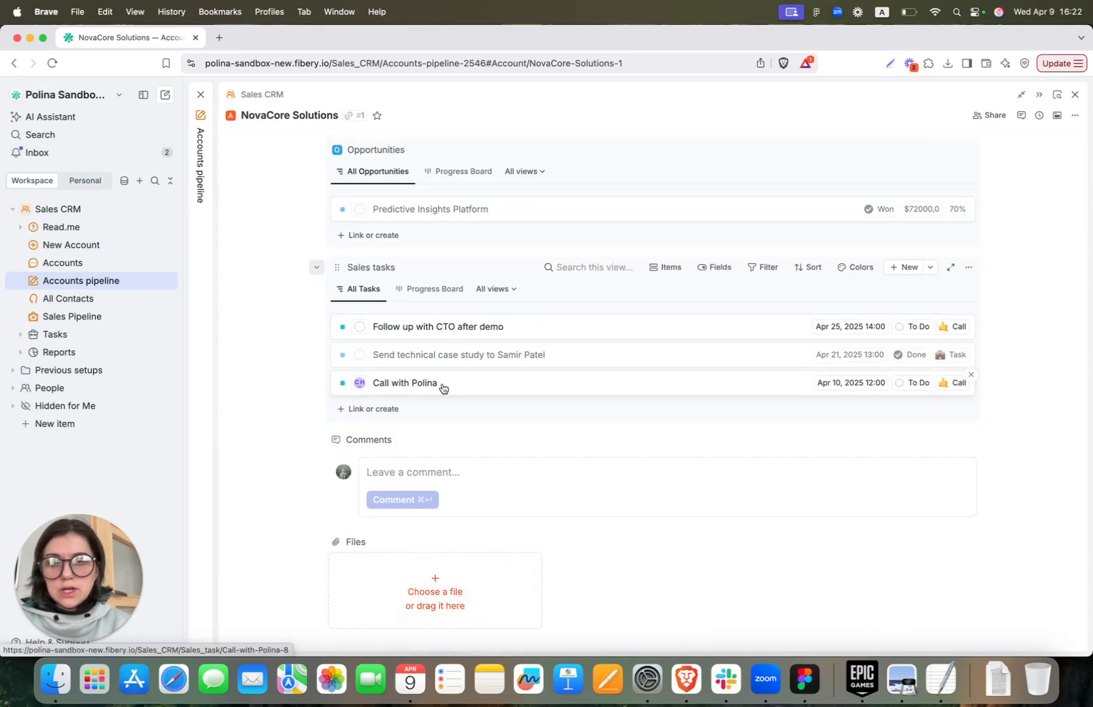
{"action": "scroll", "coordinate": [442, 387], "scroll_direction": "up", "scroll_amount": 15}
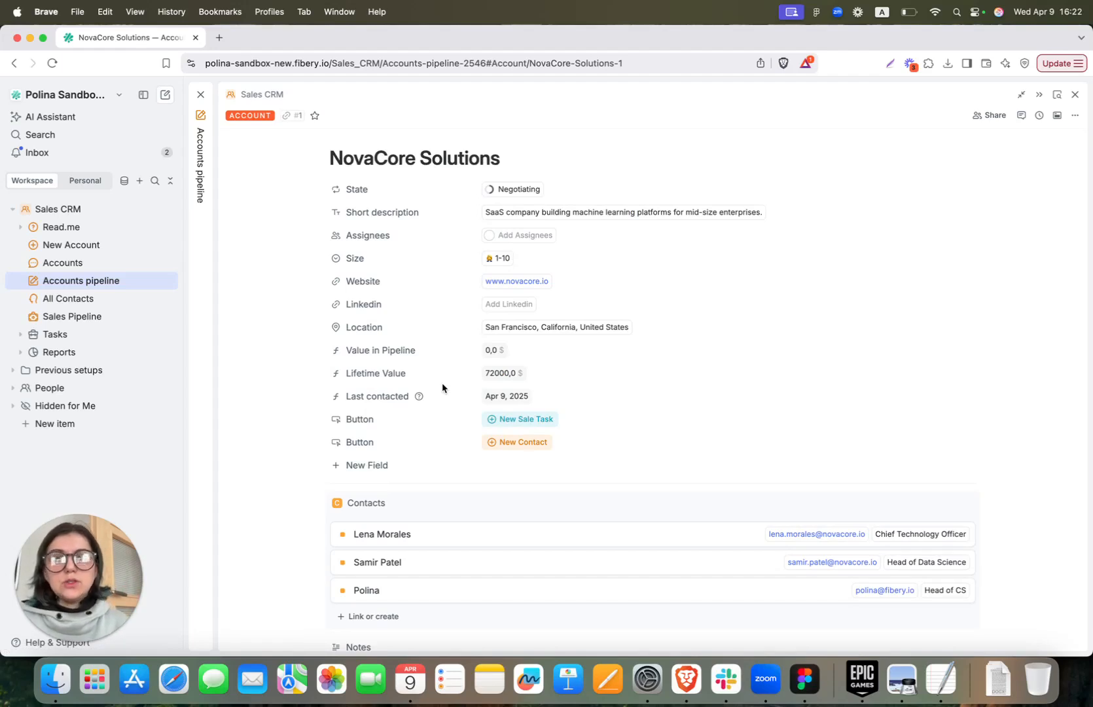
In All Contacts, try Medium and Tall row heights, then keep rows at Short
{"action": "left_click", "coordinate": [1075, 94]}
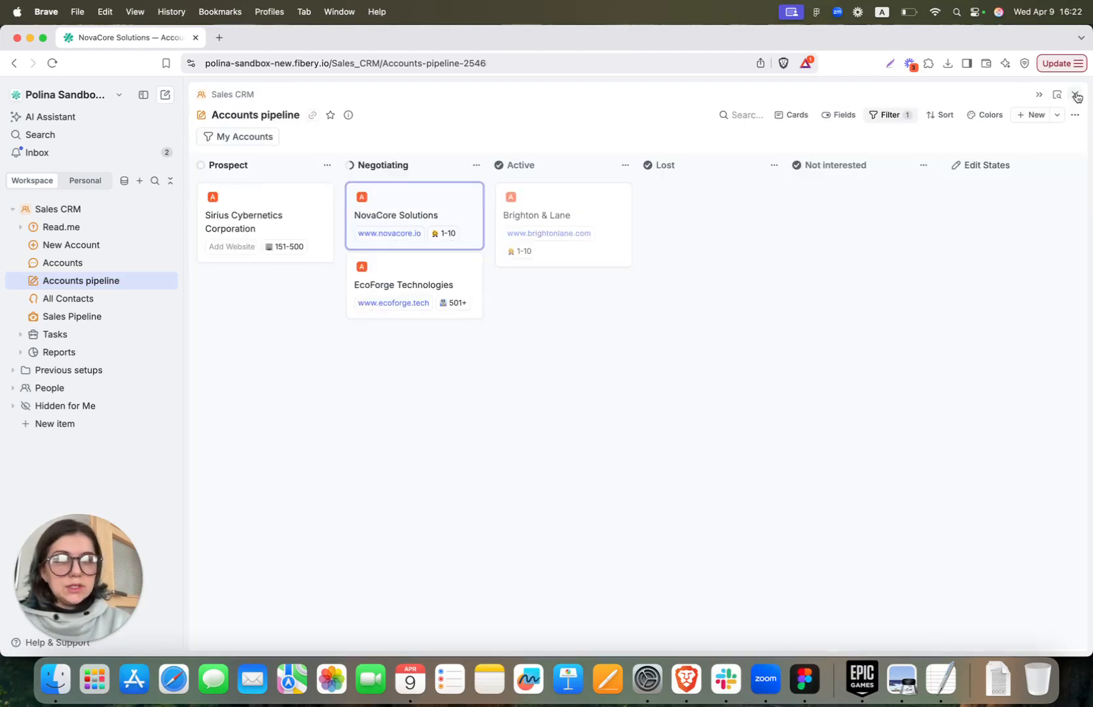
{"action": "left_click", "coordinate": [91, 298]}
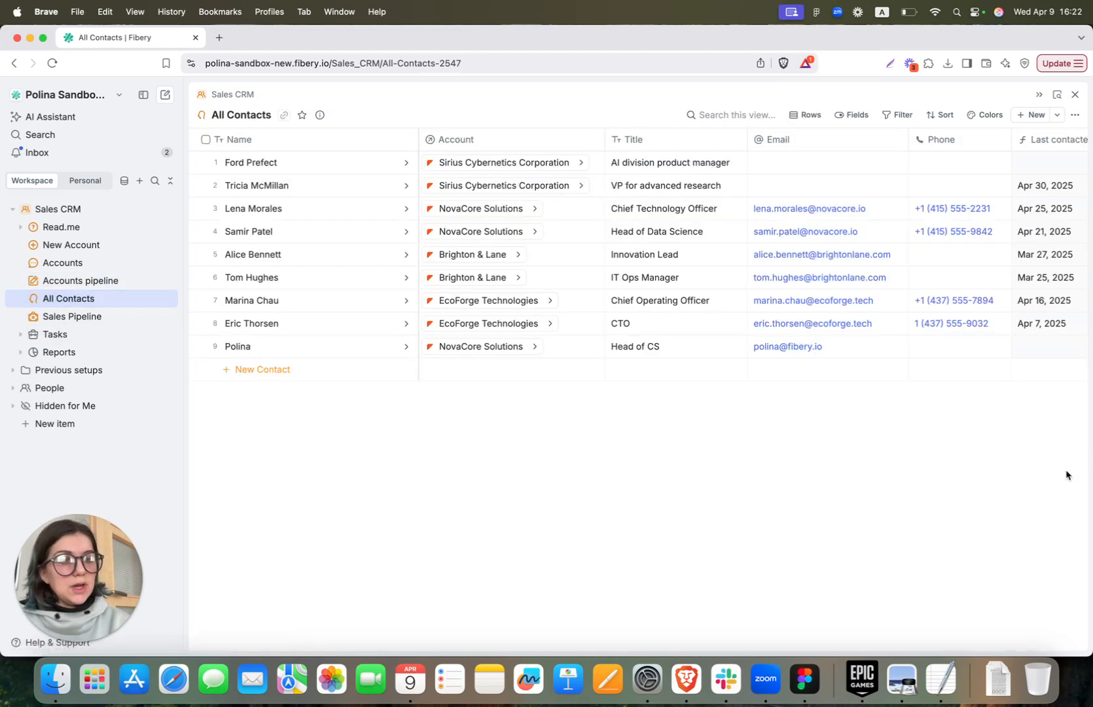
{"action": "left_click", "coordinate": [806, 115]}
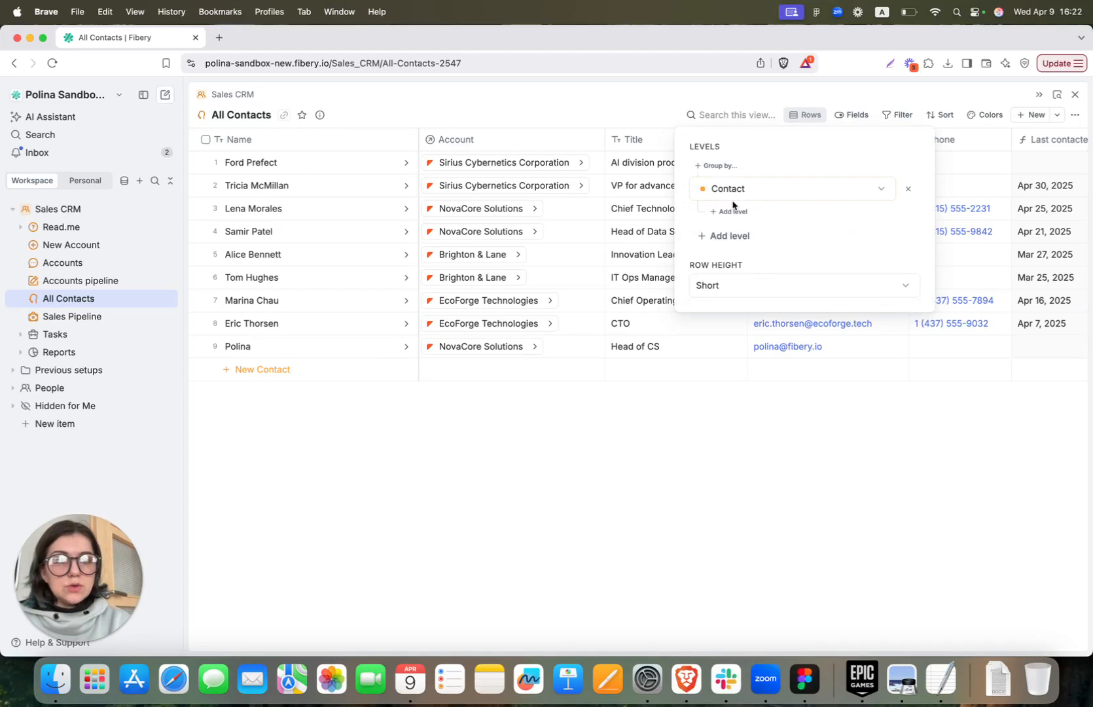
{"action": "left_click", "coordinate": [709, 289]}
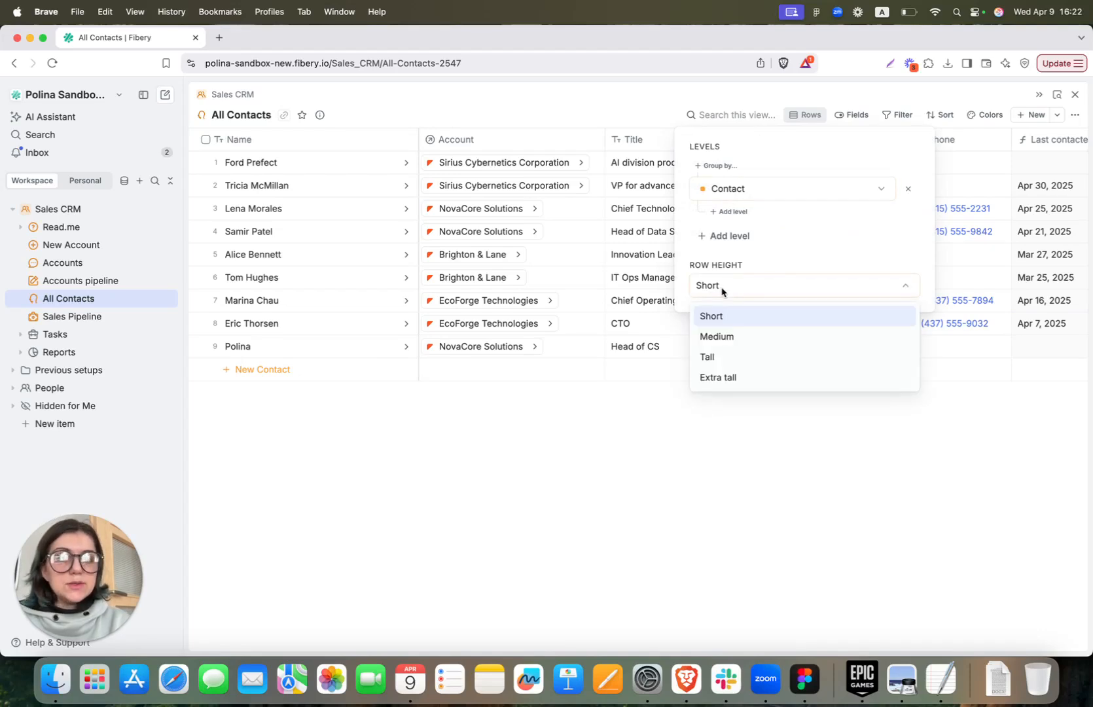
{"action": "left_click", "coordinate": [738, 343]}
{"action": "left_click", "coordinate": [717, 293]}
{"action": "left_click", "coordinate": [720, 357]}
{"action": "left_click", "coordinate": [732, 295]}
{"action": "left_click", "coordinate": [729, 317]}
{"action": "left_click", "coordinate": [578, 469]}
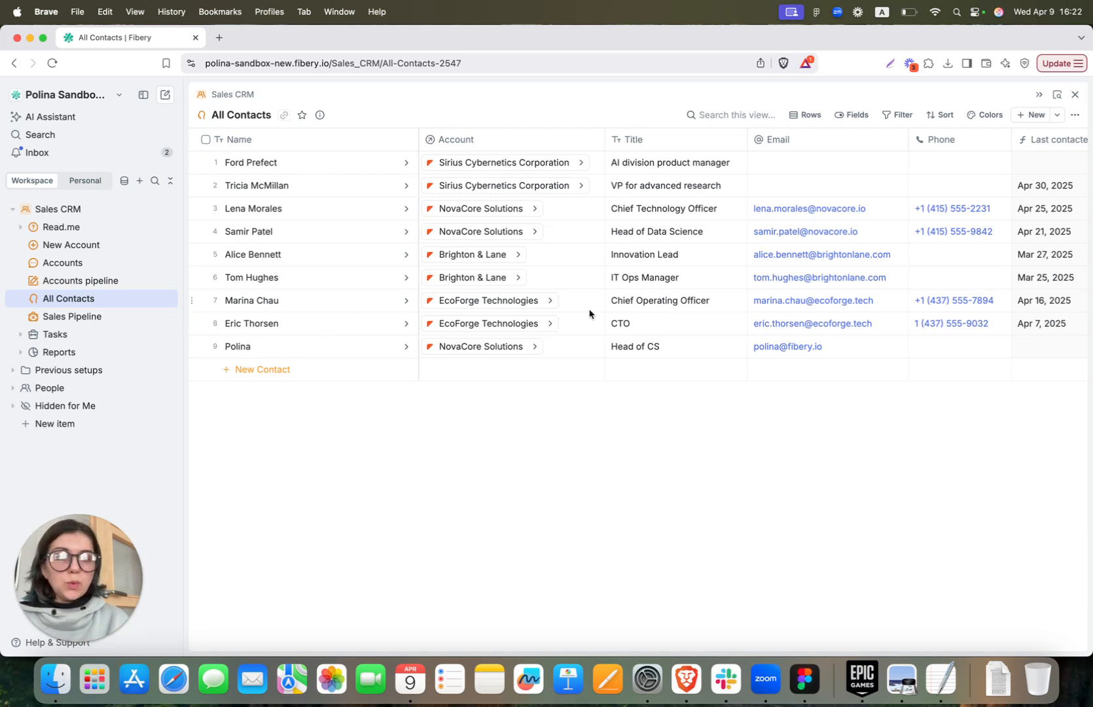
Check the Apr 30, 2025 last-contacted date, then go to the Sales Pipeline board
{"action": "scroll", "coordinate": [629, 300], "scroll_direction": "right", "scroll_amount": 5}
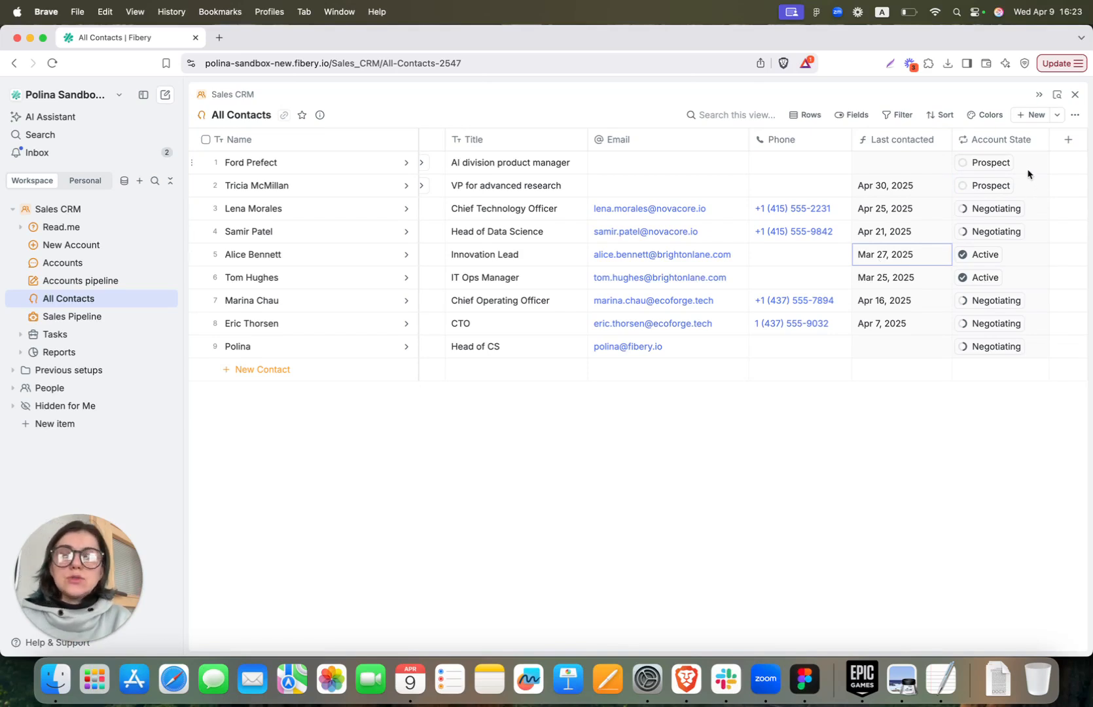
{"action": "left_click", "coordinate": [944, 189]}
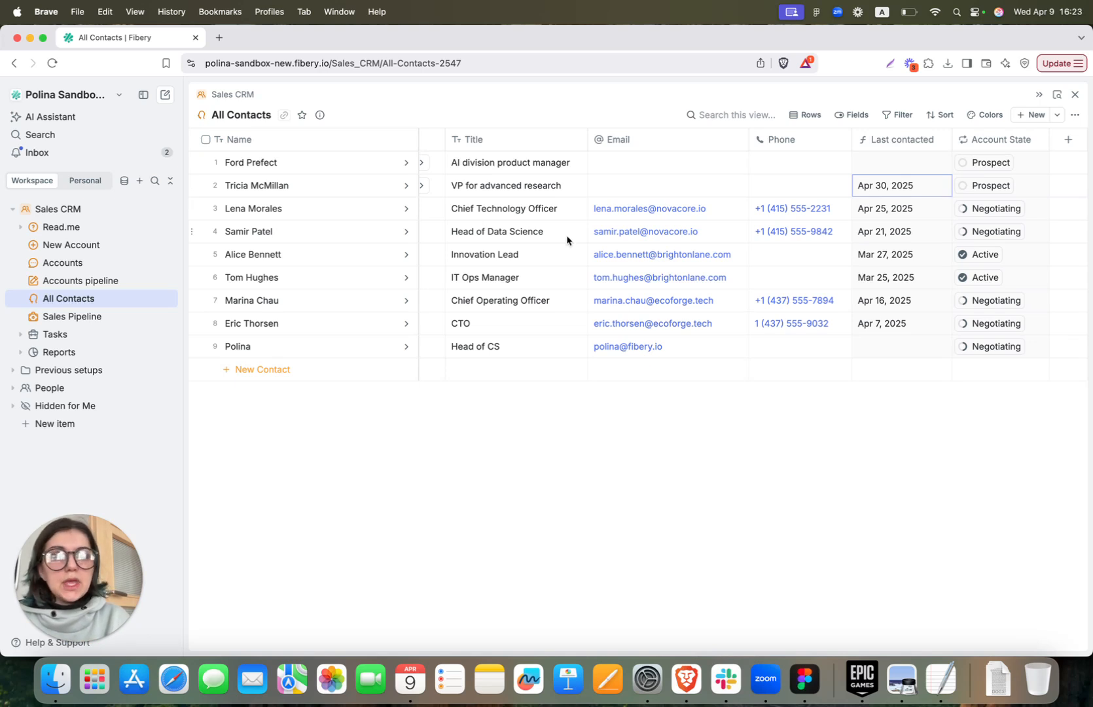
{"action": "scroll", "coordinate": [568, 239], "scroll_direction": "left", "scroll_amount": 5}
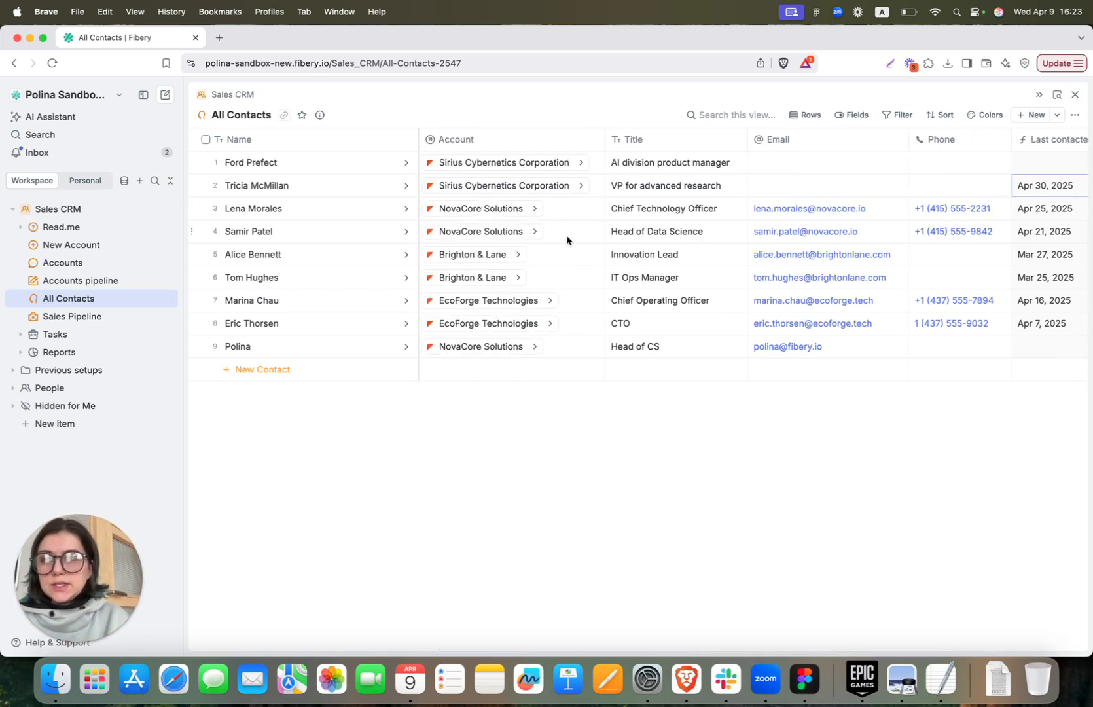
{"action": "left_click", "coordinate": [48, 319]}
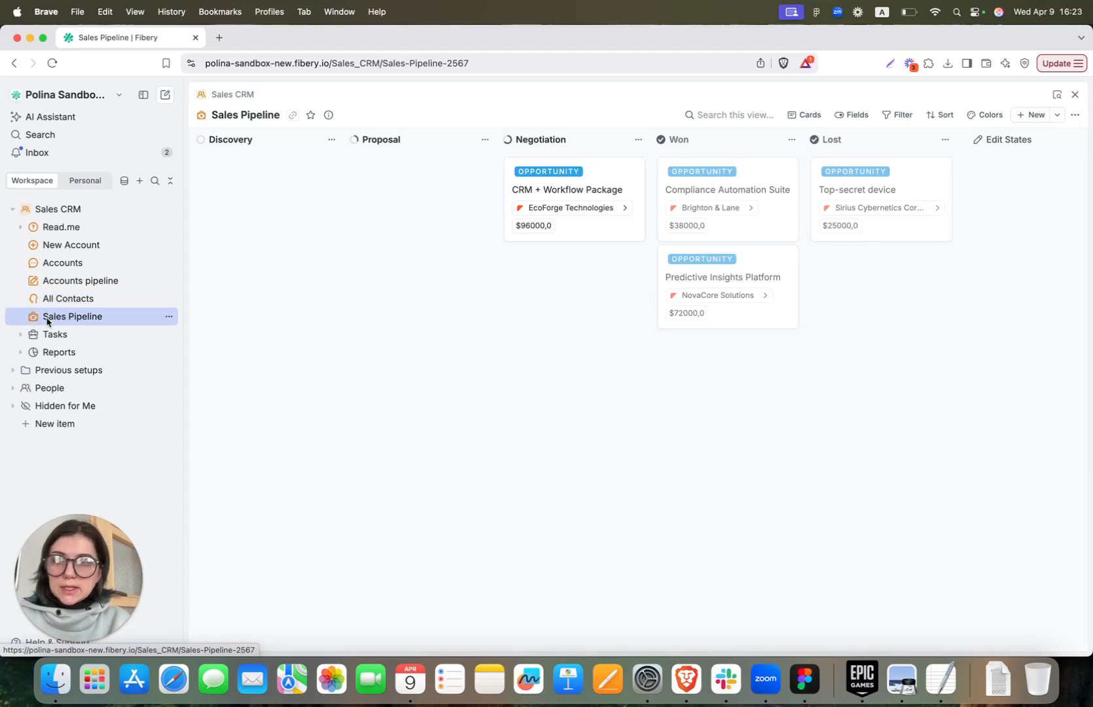
{"action": "left_click", "coordinate": [791, 117]}
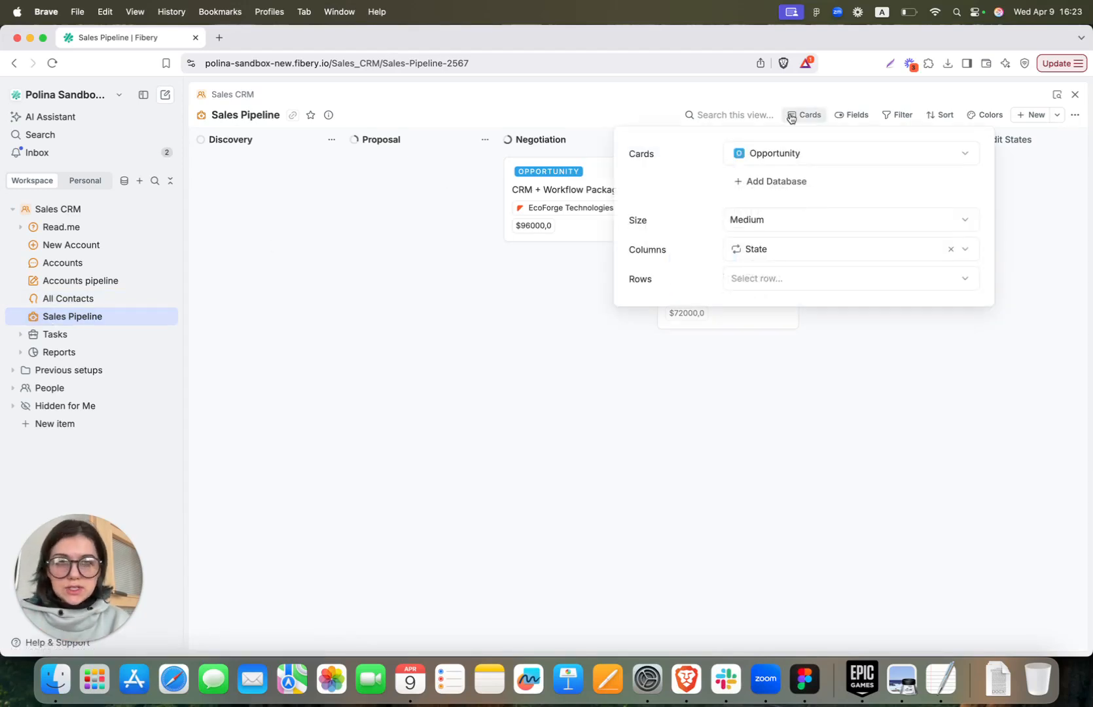
{"action": "left_click", "coordinate": [448, 367]}
{"action": "left_click", "coordinate": [792, 114]}
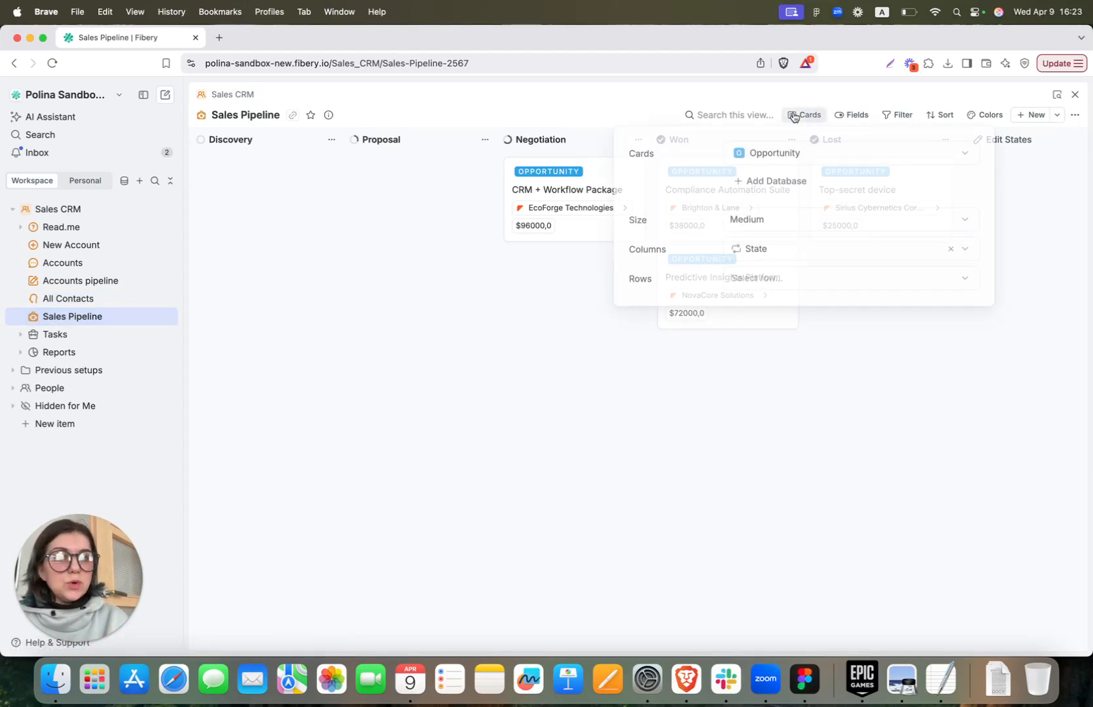
{"action": "left_click", "coordinate": [763, 278]}
{"action": "left_click", "coordinate": [763, 312]}
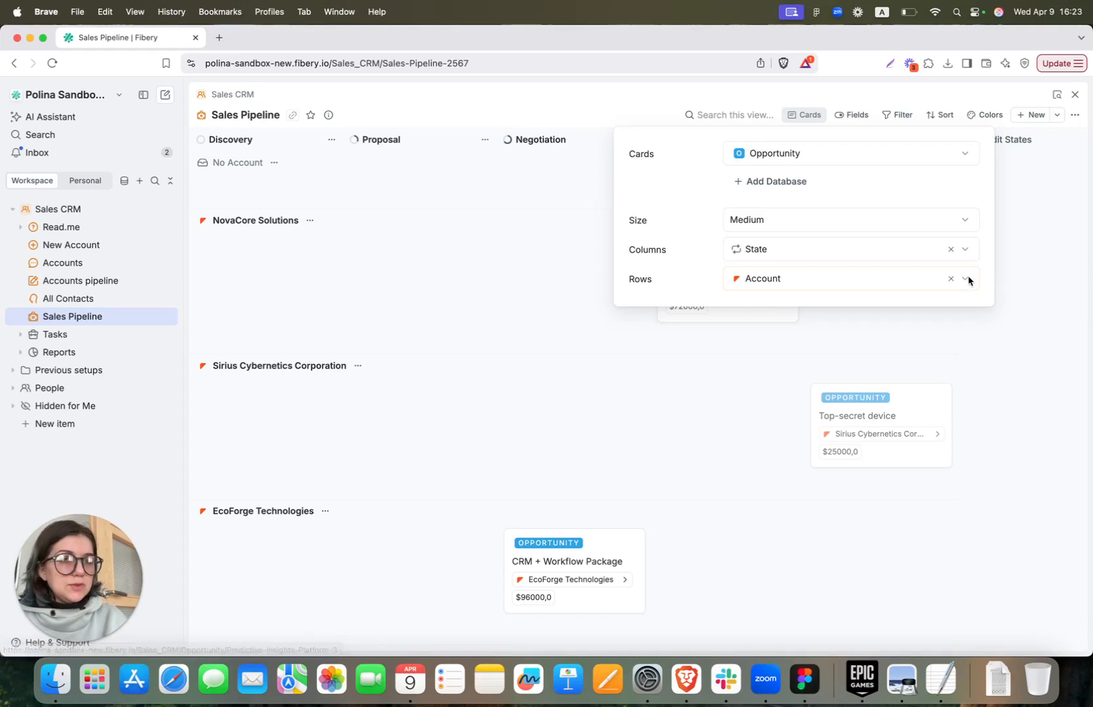
{"action": "left_click", "coordinate": [950, 278]}
{"action": "left_click", "coordinate": [357, 323]}
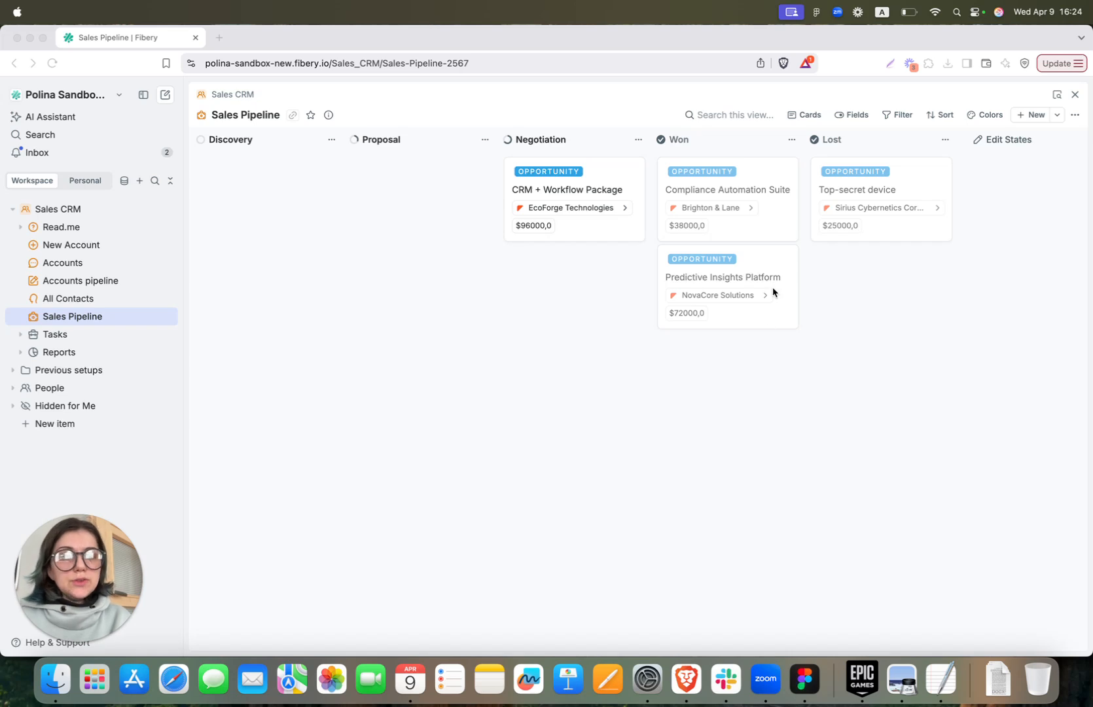
Review the Predictive Insights Platform opportunity, keeping its probability at 70%
{"action": "left_click", "coordinate": [763, 276]}
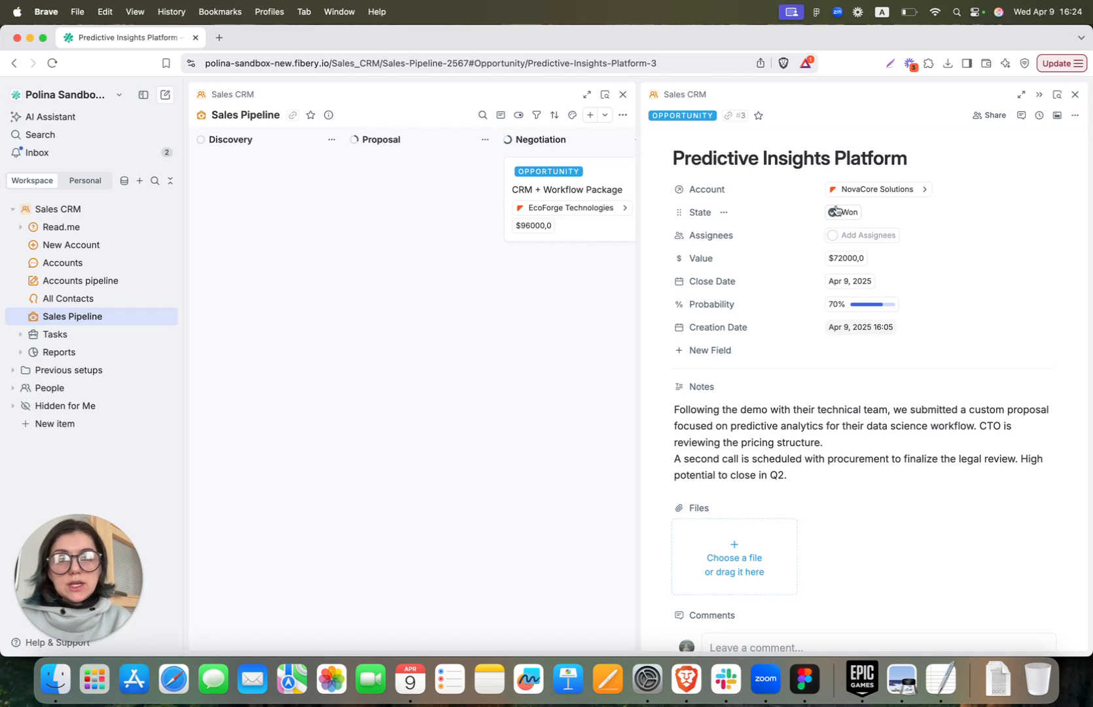
{"action": "left_click", "coordinate": [853, 307]}
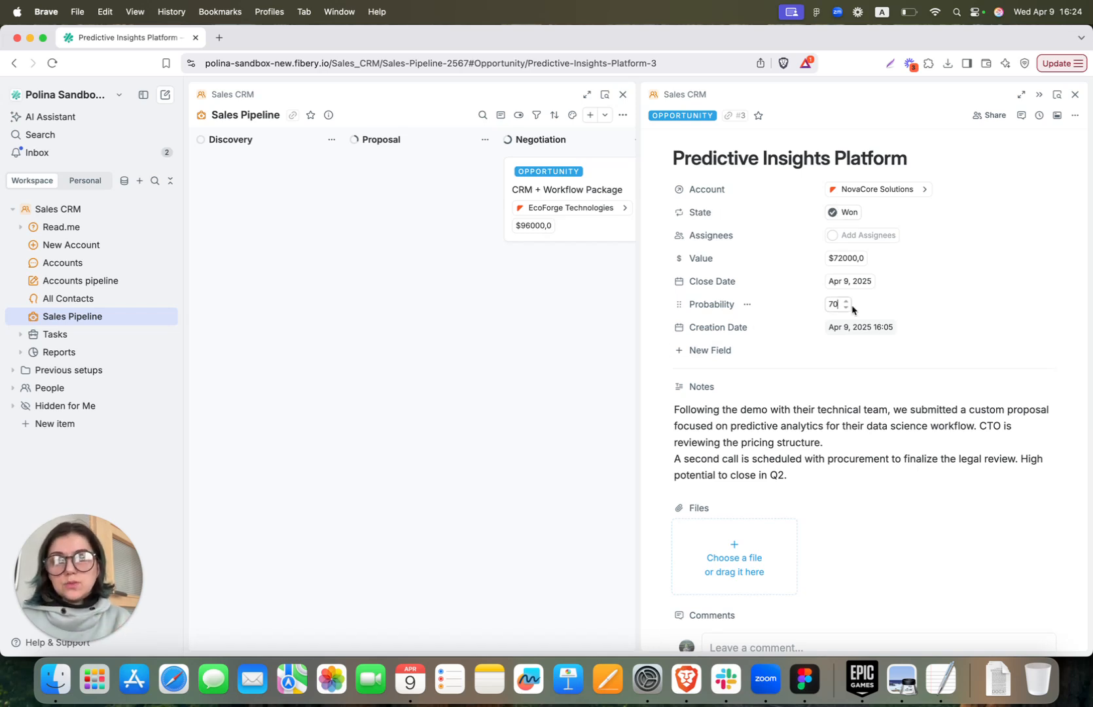
{"action": "left_click", "coordinate": [822, 356]}
{"action": "scroll", "coordinate": [819, 353], "scroll_direction": "down", "scroll_amount": 2}
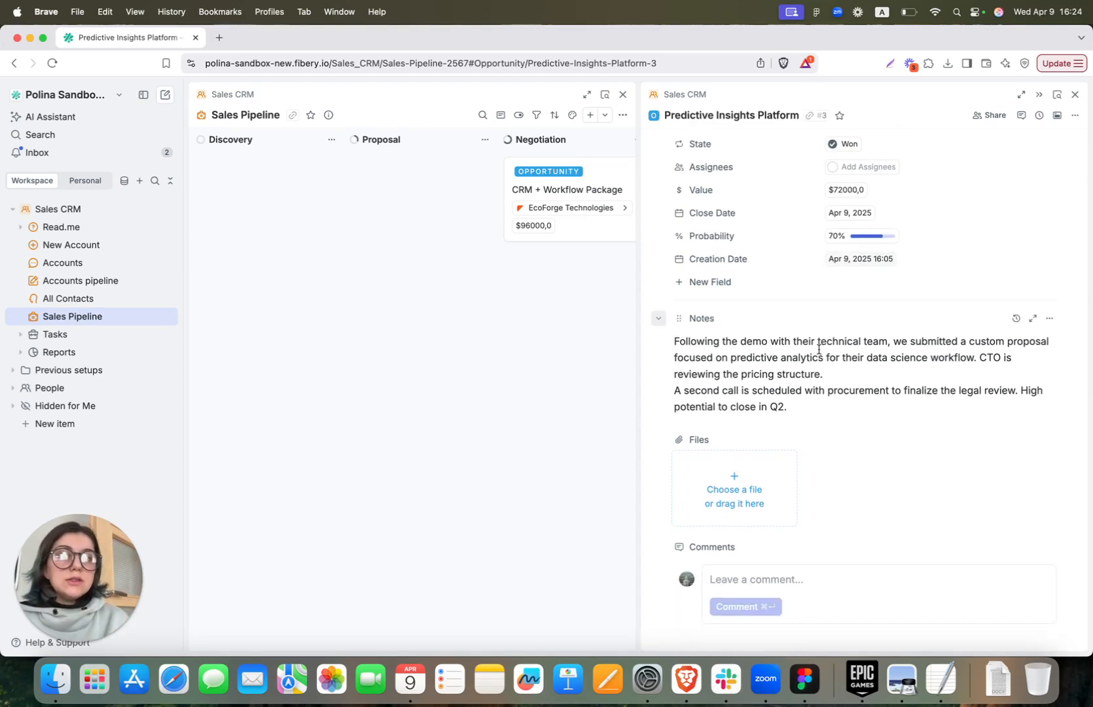
{"action": "scroll", "coordinate": [819, 350], "scroll_direction": "up", "scroll_amount": 2}
{"action": "left_click", "coordinate": [1075, 94]}
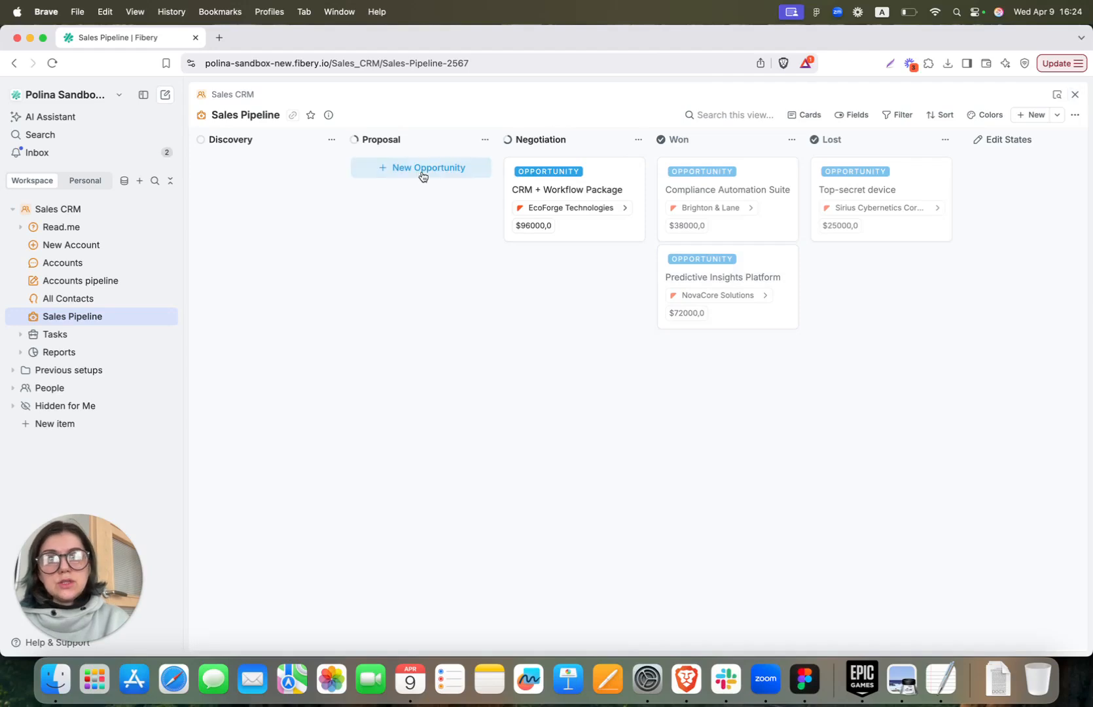
Try a new opportunity in Proposal, then expand the Tasks folder
{"action": "left_click", "coordinate": [422, 171]}
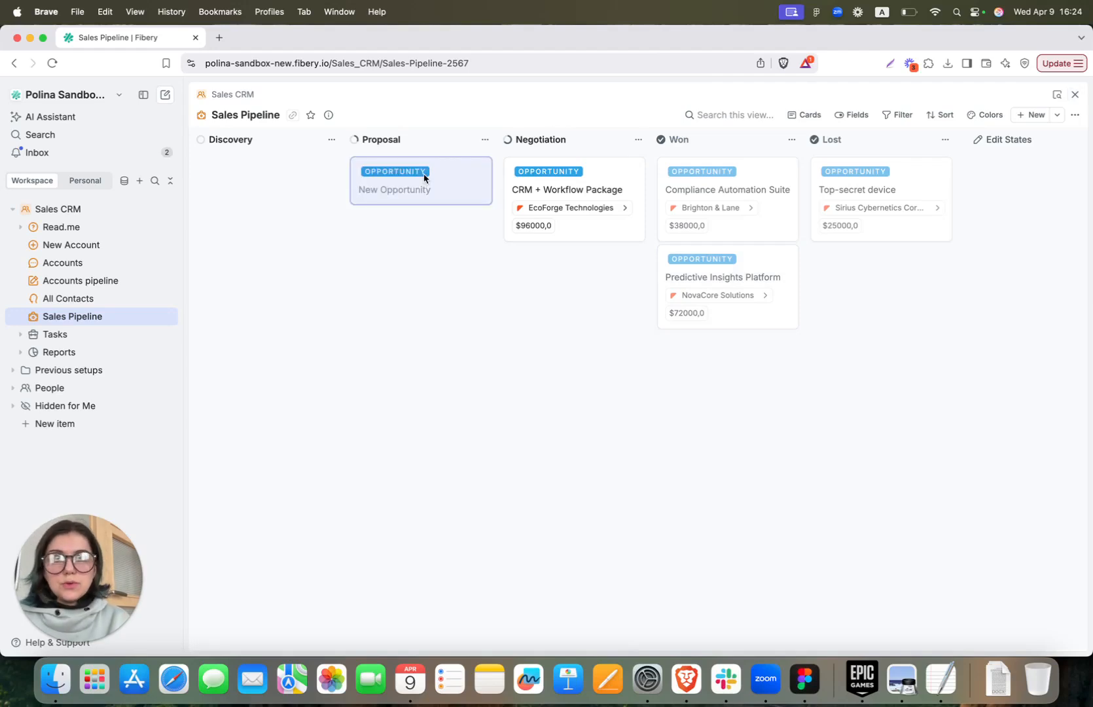
{"action": "left_click", "coordinate": [1063, 471]}
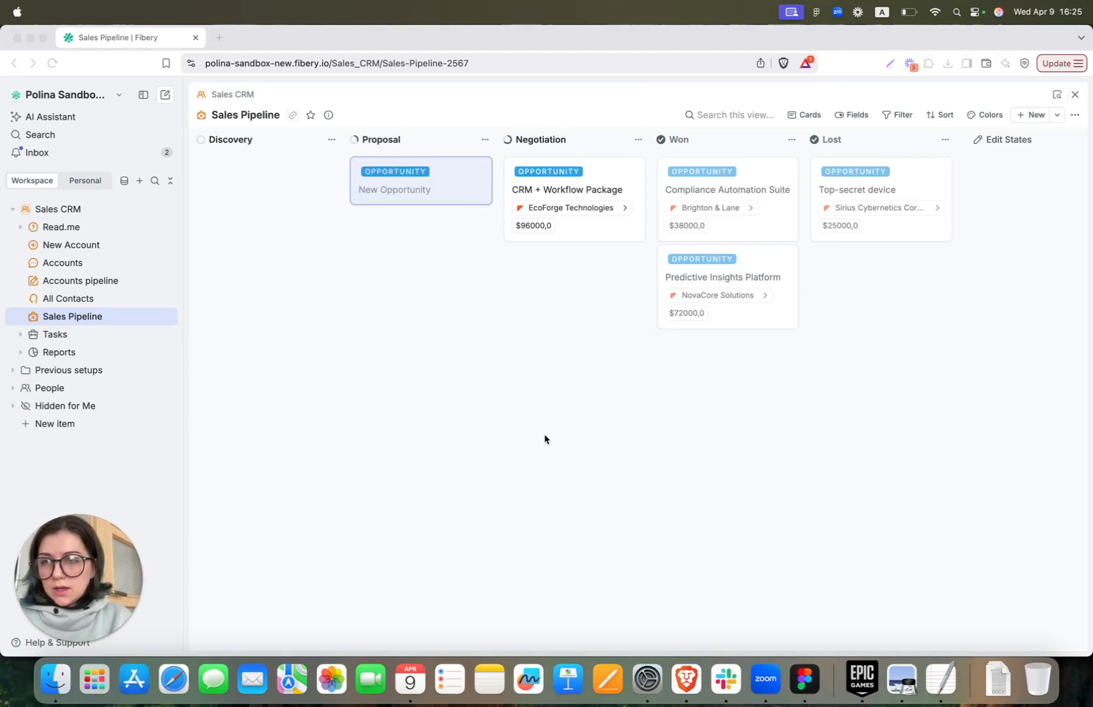
{"action": "left_click", "coordinate": [20, 334]}
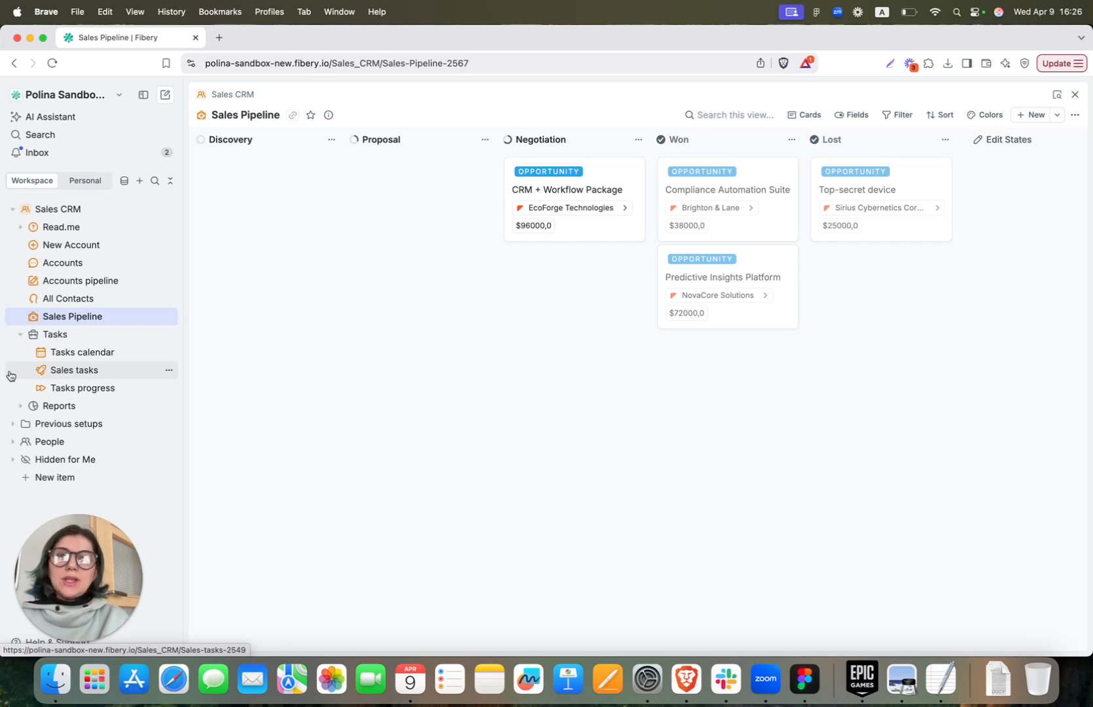
Open the Tasks calendar and review which tasks and dates feed it
{"action": "left_click", "coordinate": [54, 354]}
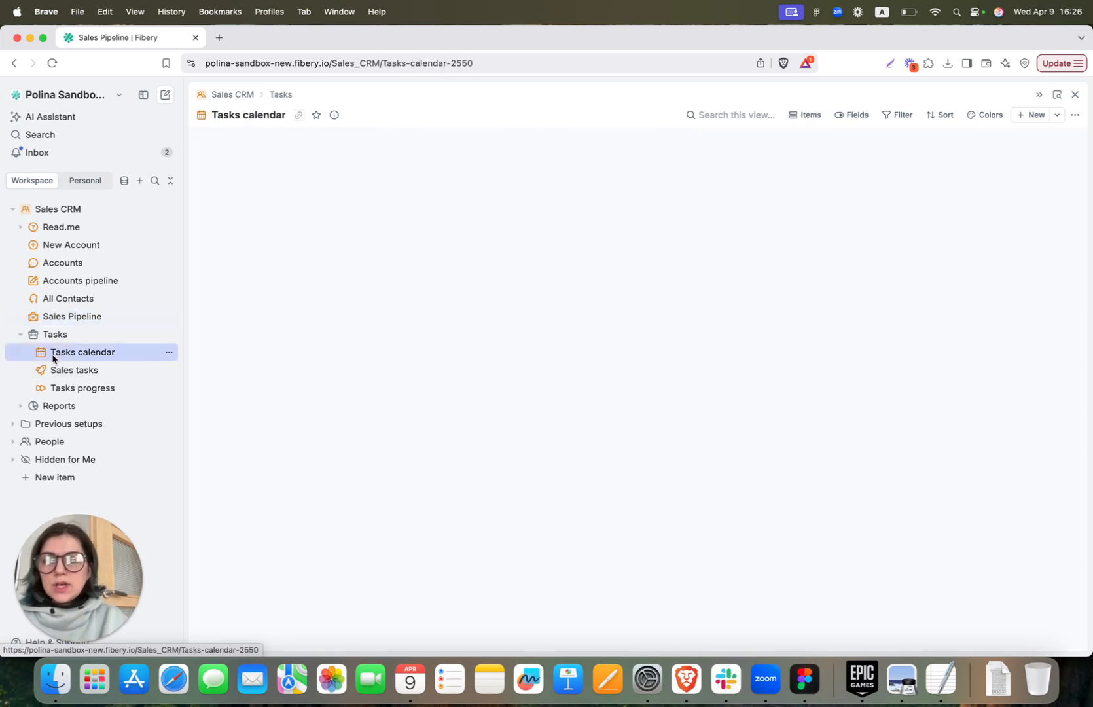
{"action": "left_click", "coordinate": [804, 115]}
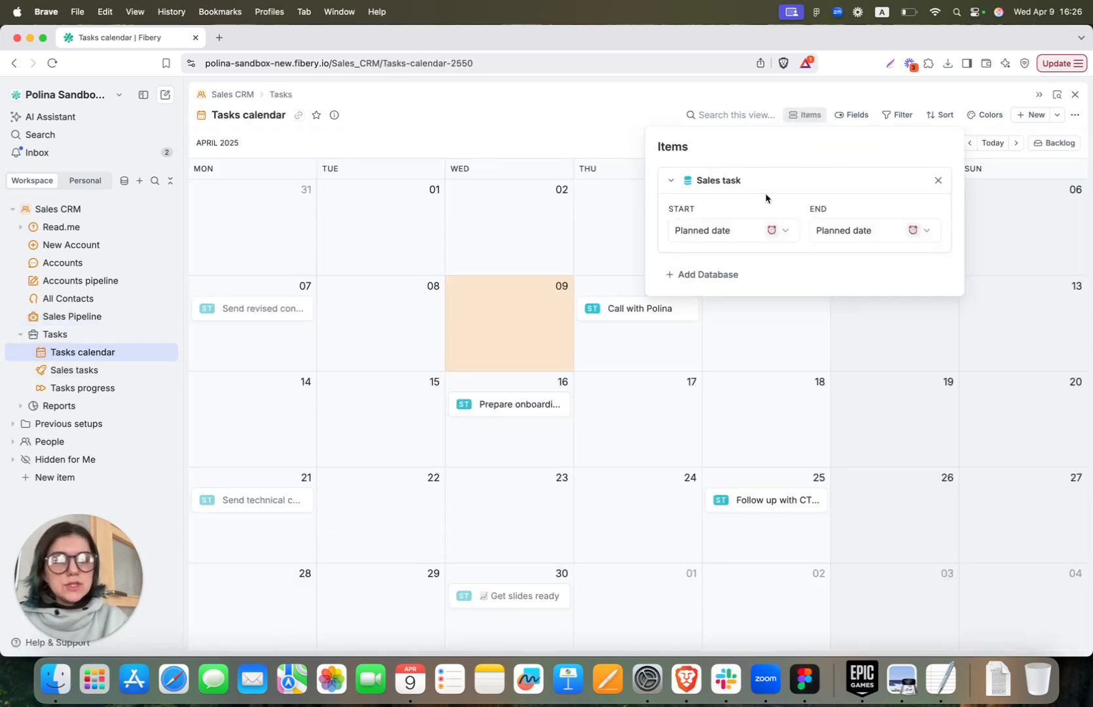
{"action": "left_click", "coordinate": [743, 341]}
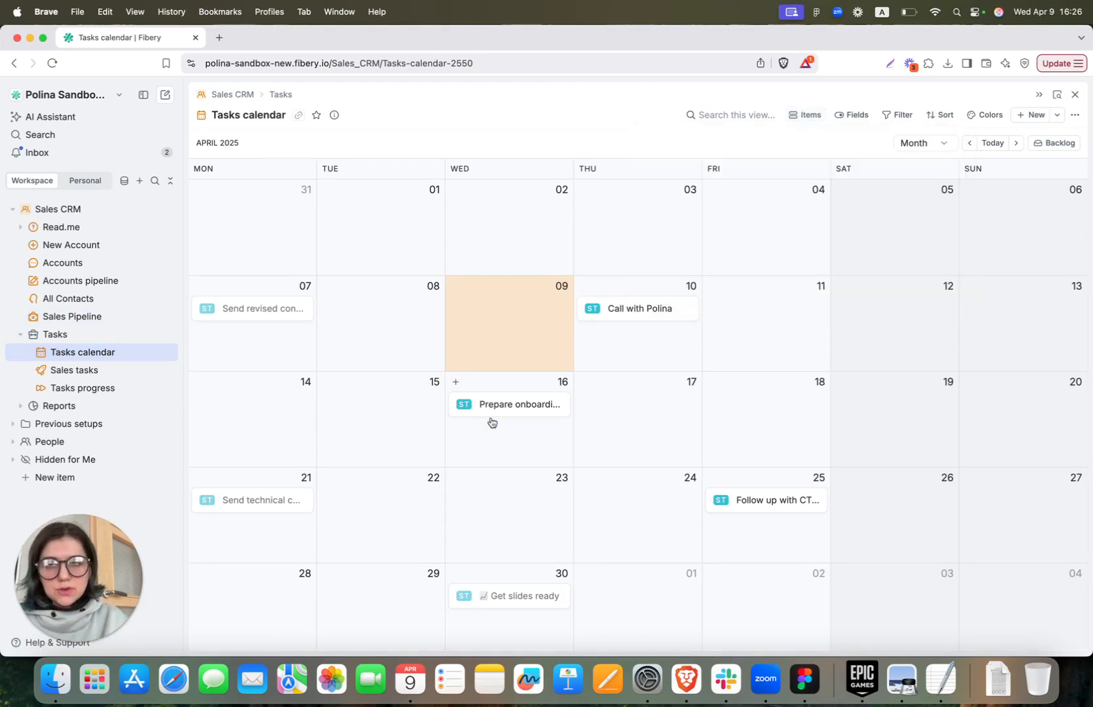
Add a pinned global filter Assignees contains Me, saved as 'My tasks'
{"action": "left_click", "coordinate": [904, 115]}
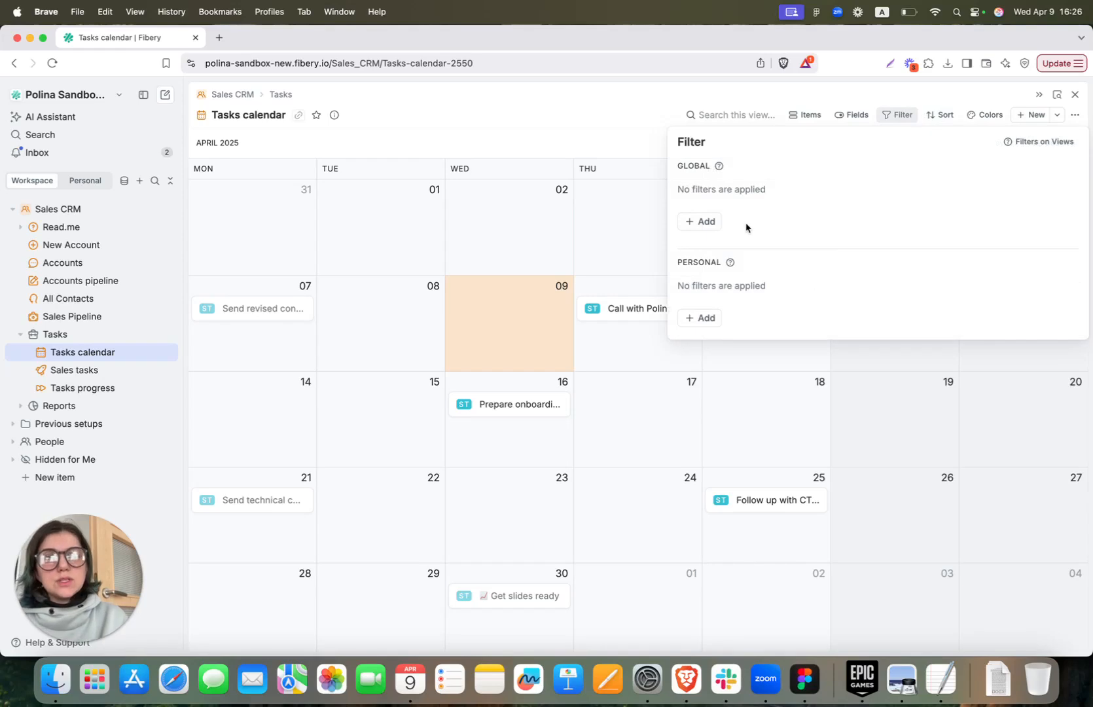
{"action": "left_click", "coordinate": [703, 222]}
{"action": "left_click", "coordinate": [733, 261]}
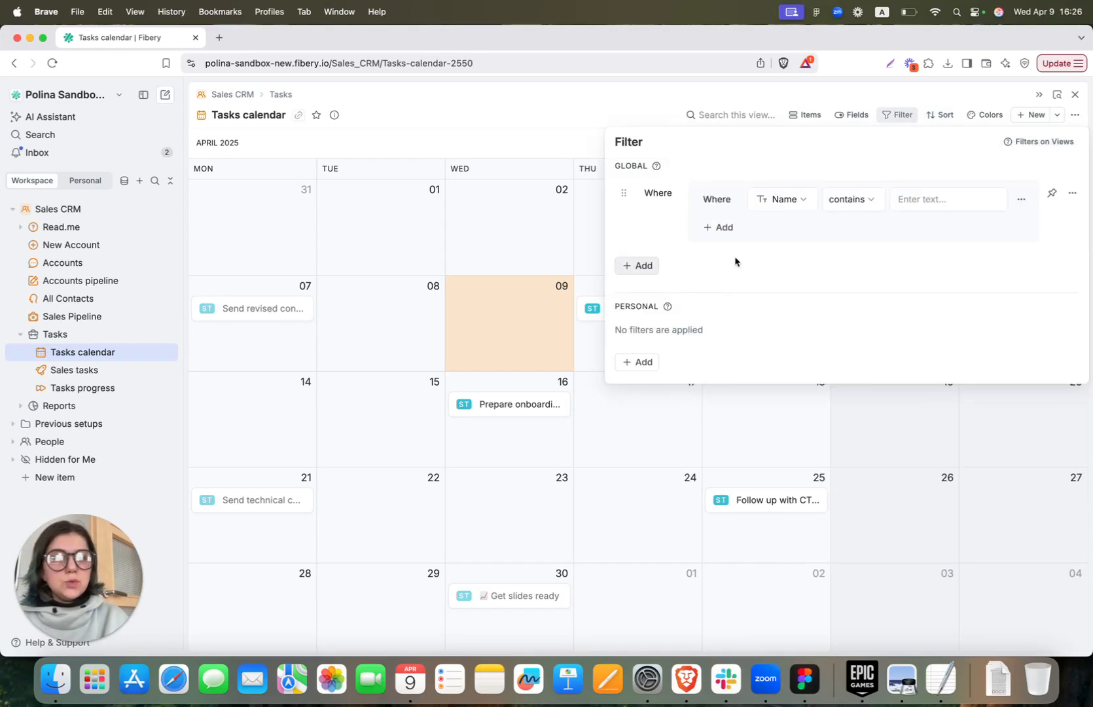
{"action": "left_click", "coordinate": [783, 204]}
{"action": "left_click", "coordinate": [790, 298]}
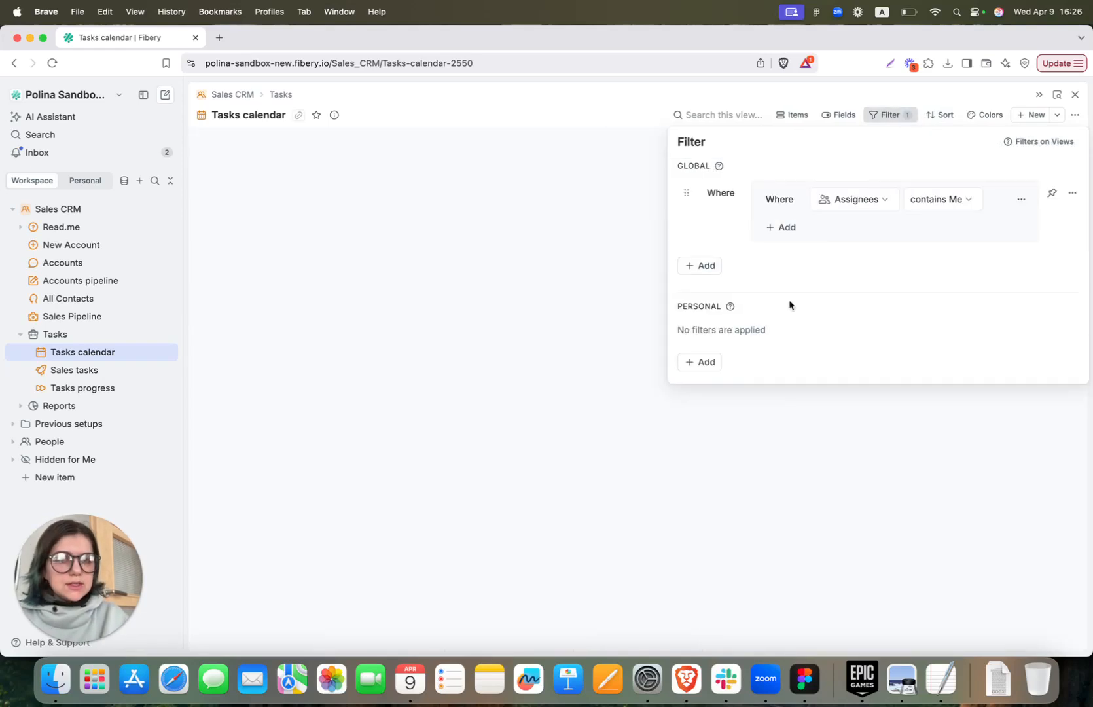
{"action": "left_click", "coordinate": [1052, 194]}
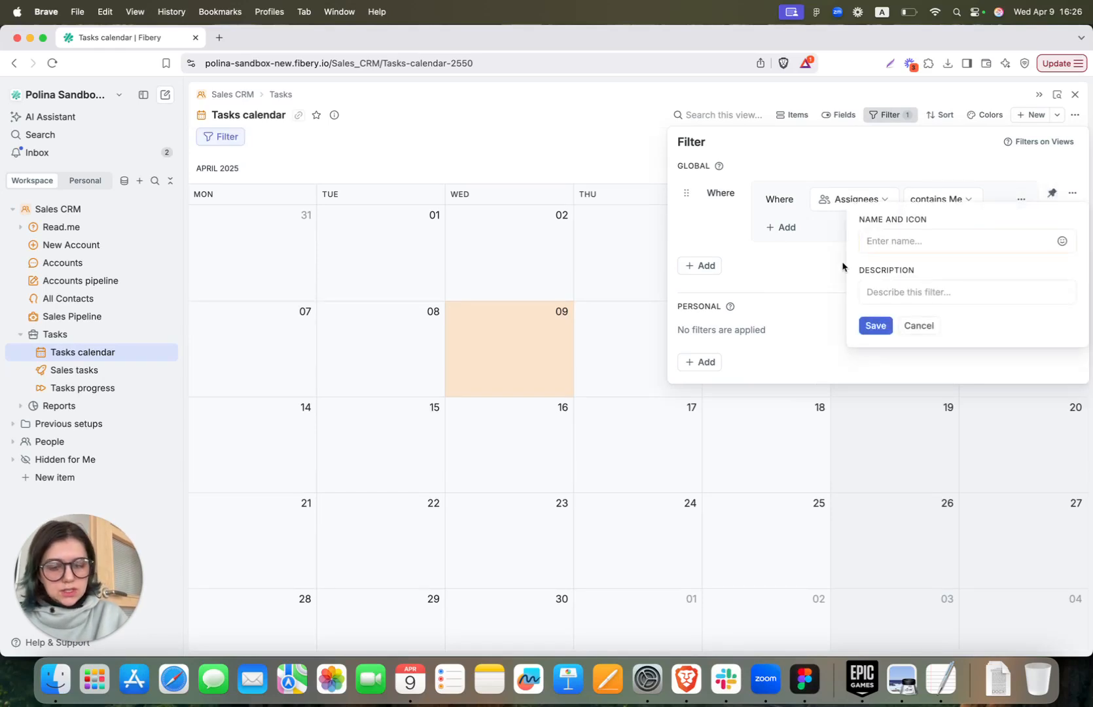
{"action": "type", "text": "My tasks"}
{"action": "key", "text": "Return"}
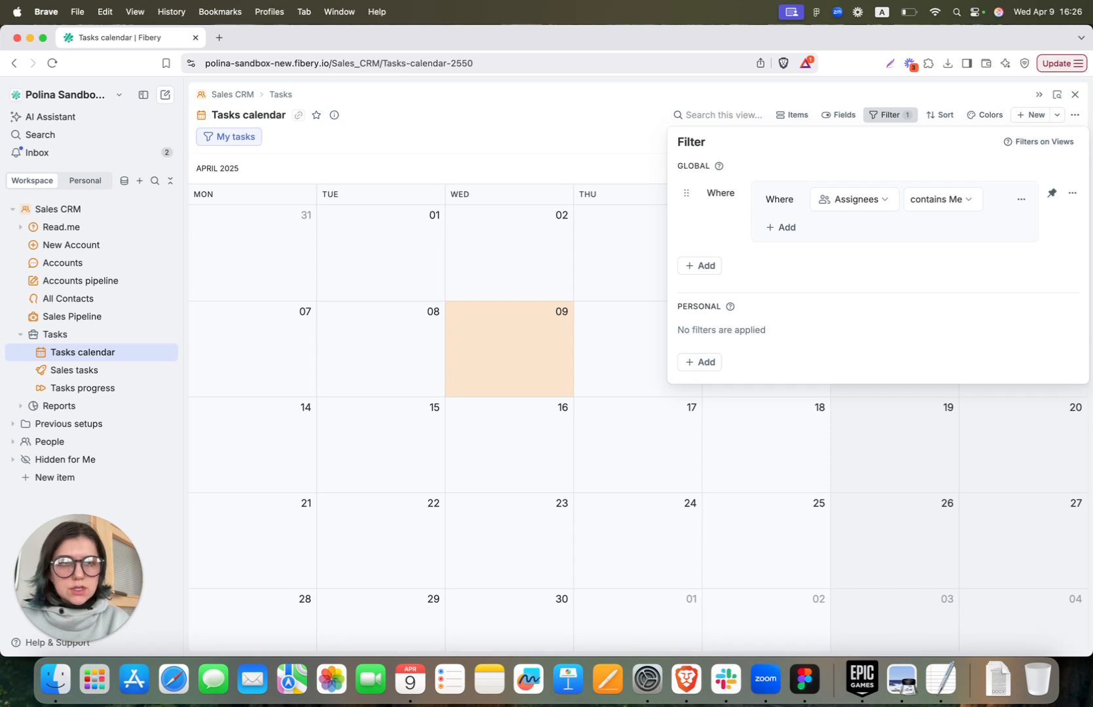
Remove the My tasks filter and add a red colour rule based on State
{"action": "left_click", "coordinate": [1072, 193]}
{"action": "left_click", "coordinate": [1007, 353]}
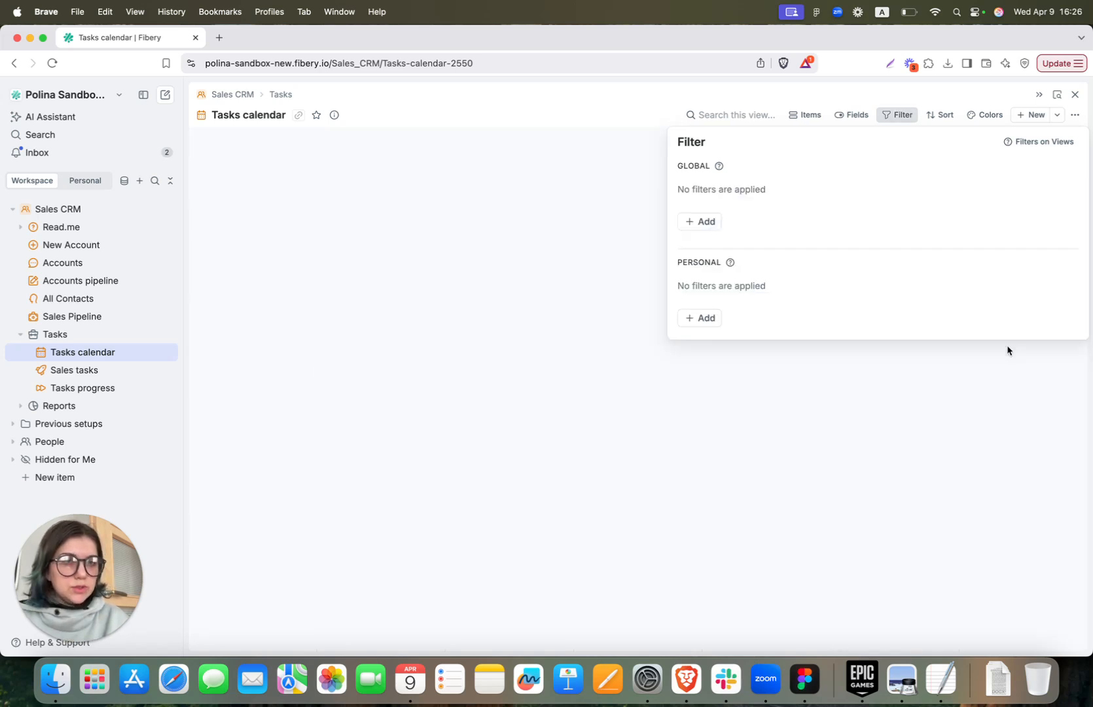
{"action": "left_click", "coordinate": [979, 115]}
{"action": "left_click", "coordinate": [719, 198]}
{"action": "left_click", "coordinate": [737, 215]}
{"action": "left_click", "coordinate": [706, 177]}
{"action": "left_click", "coordinate": [774, 203]}
{"action": "left_click", "coordinate": [766, 178]}
{"action": "type", "text": "sta"}
{"action": "key", "text": "Return"}
Make the red rule match State is not Done, as a condition group
{"action": "left_click", "coordinate": [807, 183]}
{"action": "left_click", "coordinate": [811, 267]}
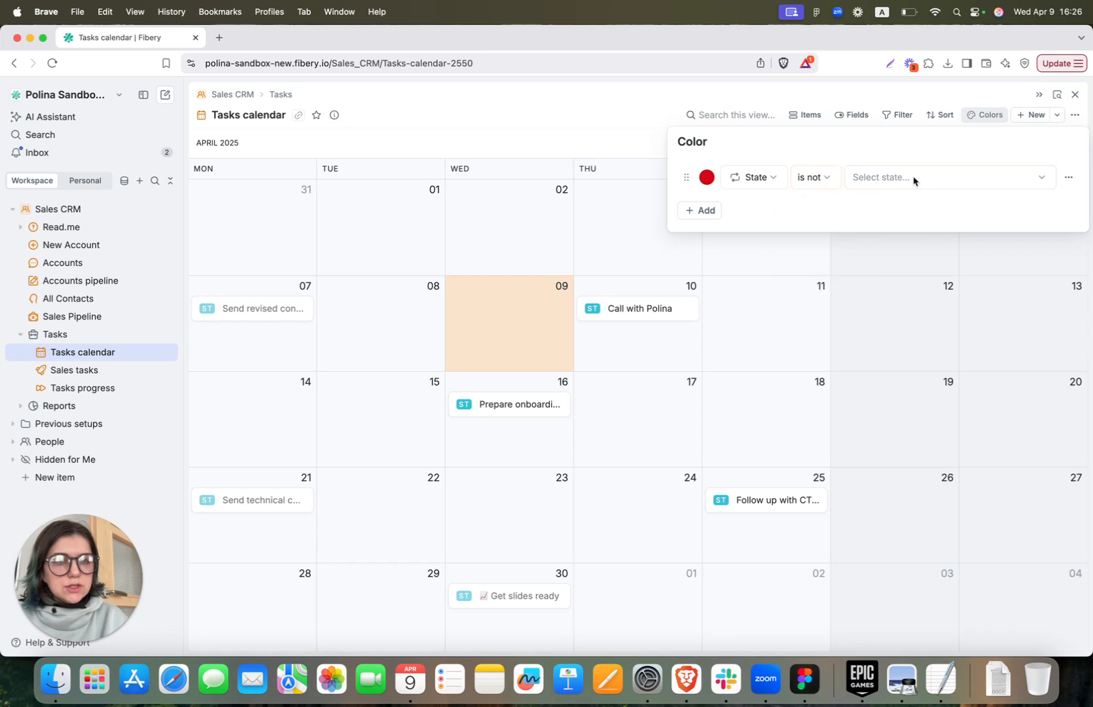
{"action": "left_click", "coordinate": [905, 188]}
{"action": "left_click", "coordinate": [891, 248]}
{"action": "left_click", "coordinate": [696, 210]}
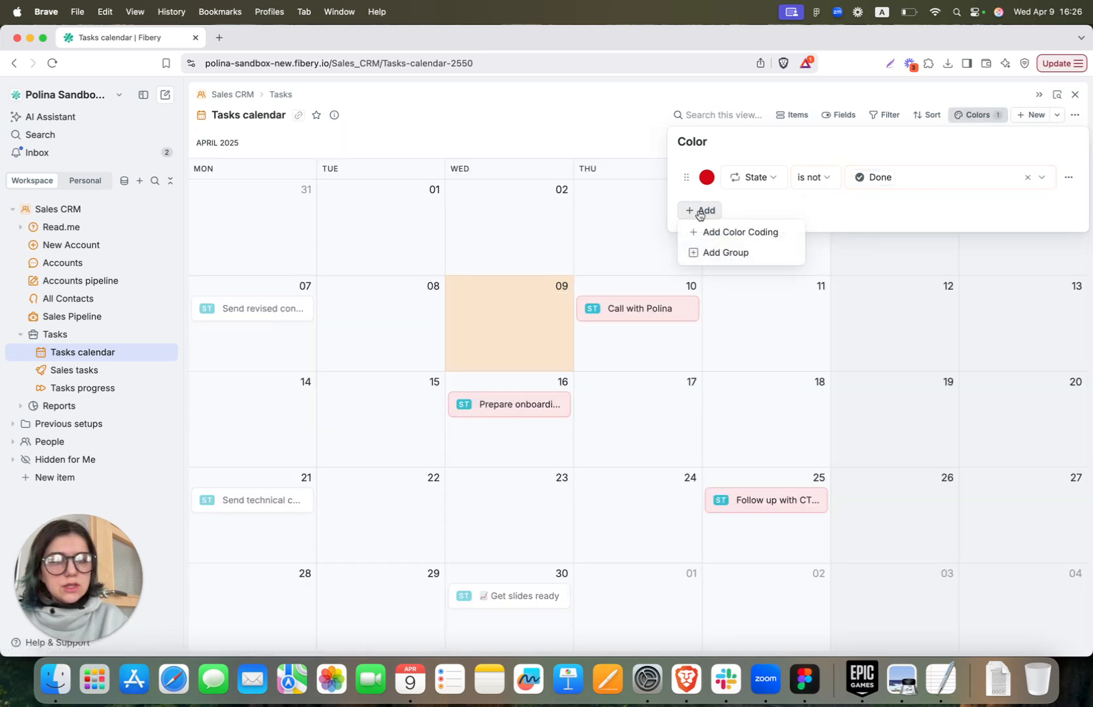
{"action": "left_click", "coordinate": [1071, 176]}
{"action": "left_click", "coordinate": [1040, 238]}
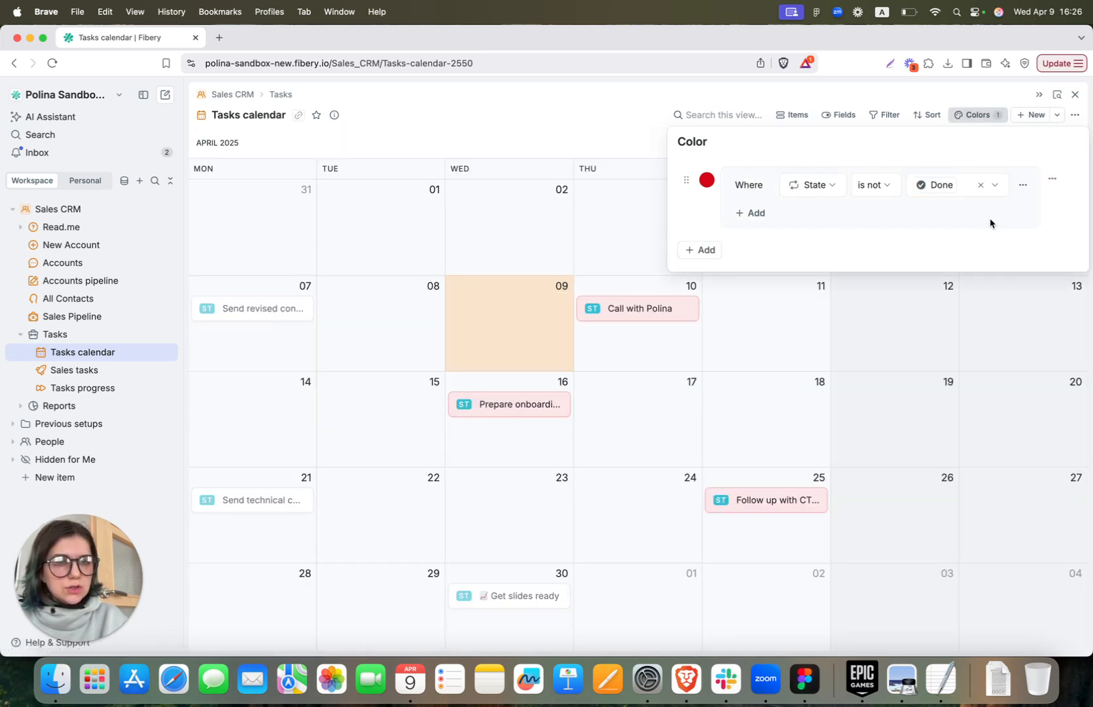
Add a Planned date earlier than today condition, then open the Sales tasks table
{"action": "left_click", "coordinate": [761, 212]}
{"action": "left_click", "coordinate": [764, 234]}
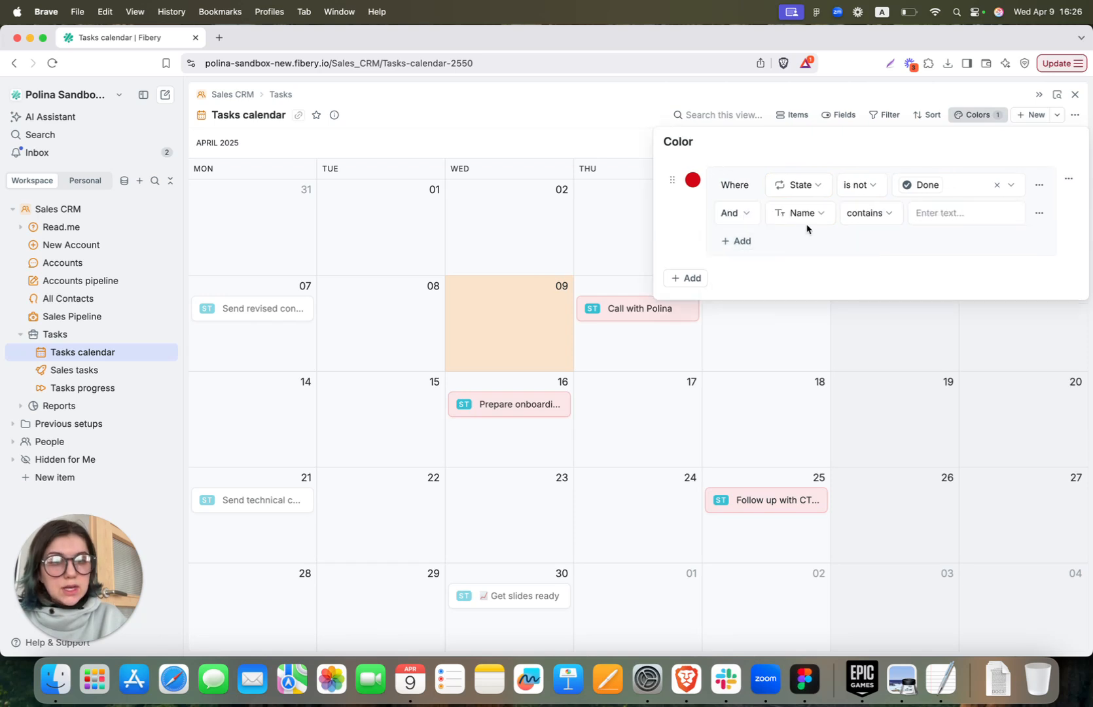
{"action": "left_click", "coordinate": [800, 212]}
{"action": "type", "text": "pla"}
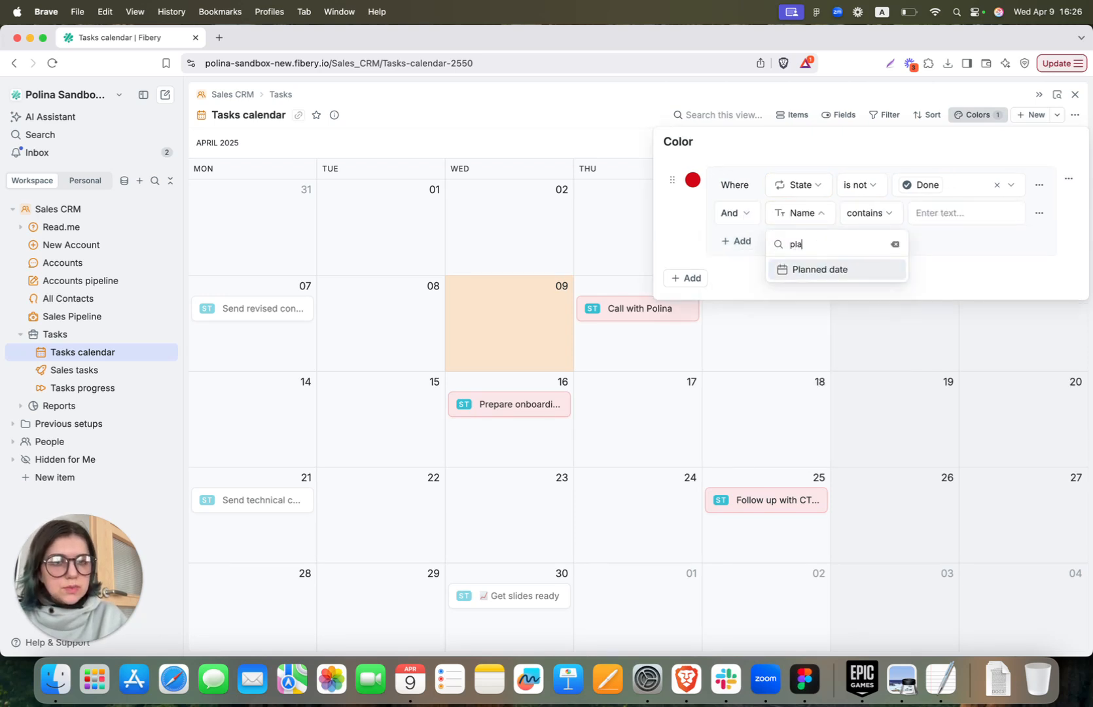
{"action": "key", "text": "Return"}
{"action": "left_click", "coordinate": [829, 213]}
{"action": "left_click", "coordinate": [854, 281]}
{"action": "left_click", "coordinate": [891, 213]}
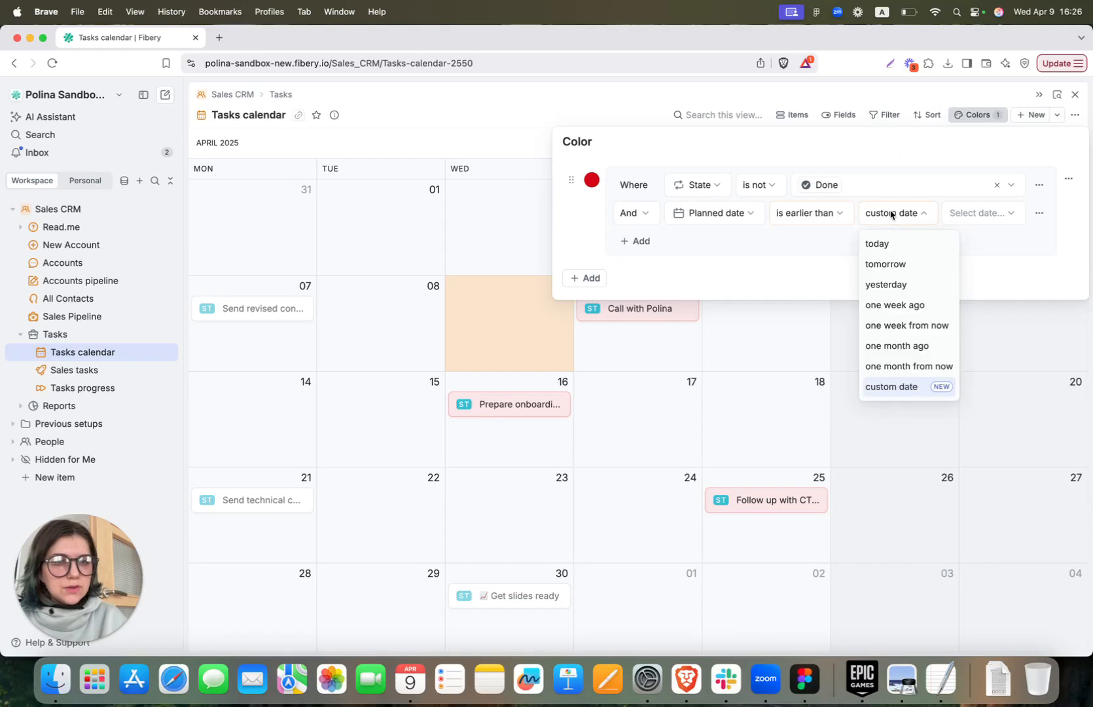
{"action": "left_click", "coordinate": [881, 243]}
{"action": "left_click", "coordinate": [812, 214]}
{"action": "left_click", "coordinate": [971, 268]}
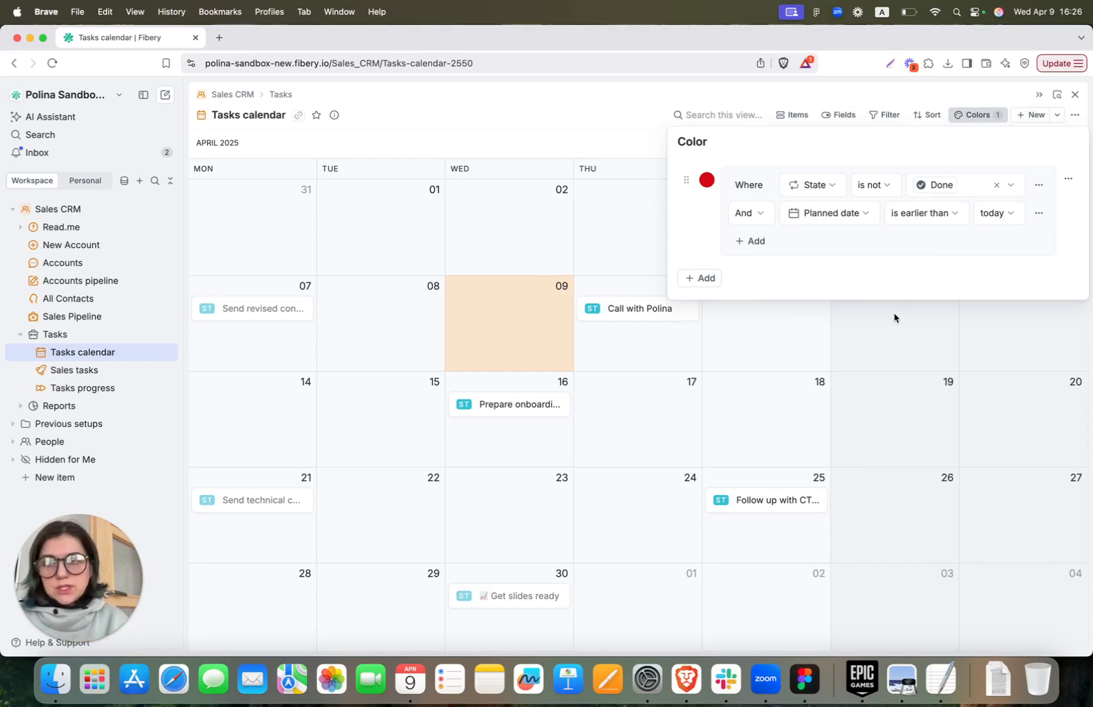
{"action": "left_click", "coordinate": [65, 371]}
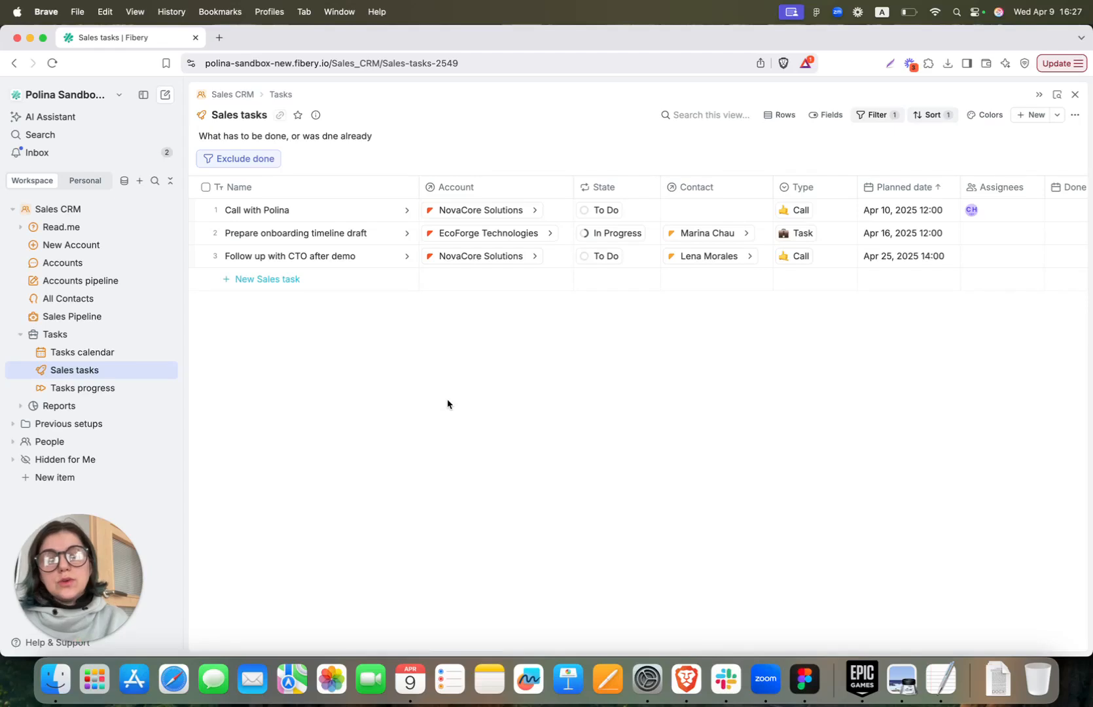
Toggle the Exclude done filter off and back on, then open Tasks progress
{"action": "left_click", "coordinate": [250, 164]}
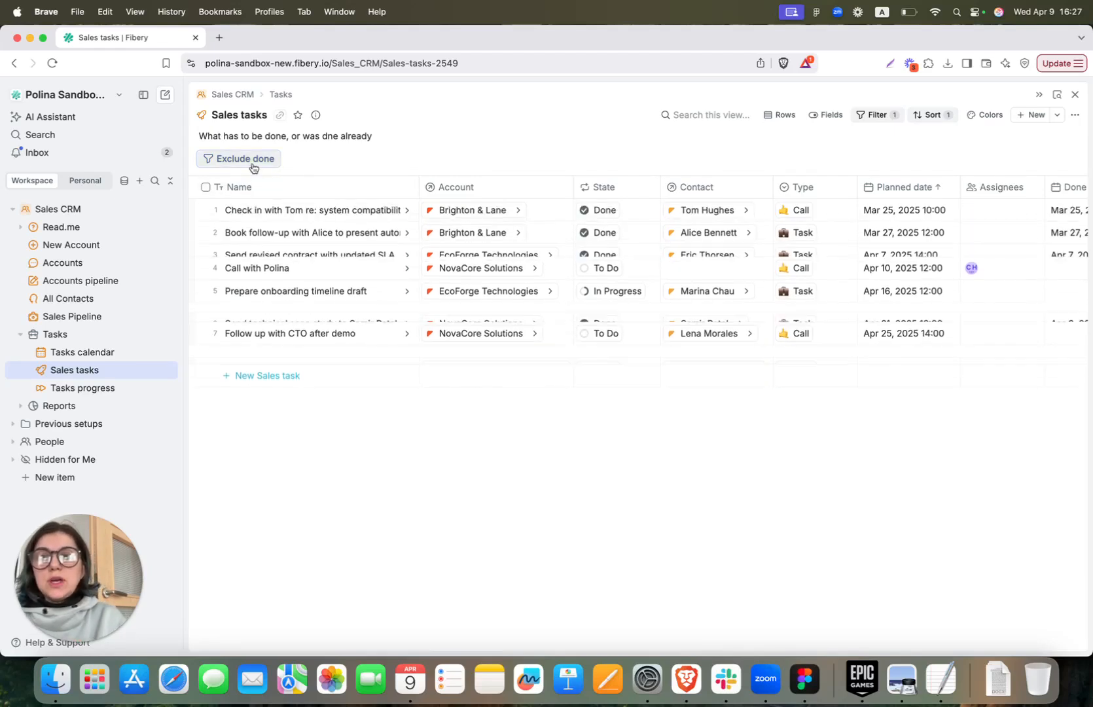
{"action": "left_click", "coordinate": [250, 165]}
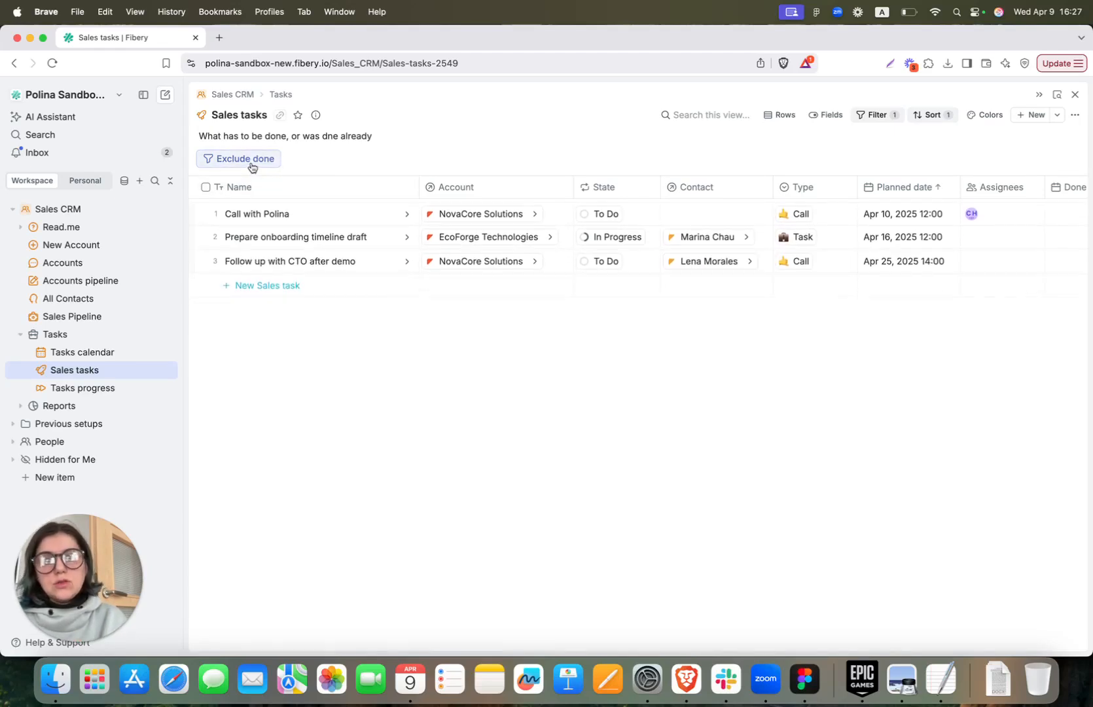
{"action": "left_click", "coordinate": [102, 392]}
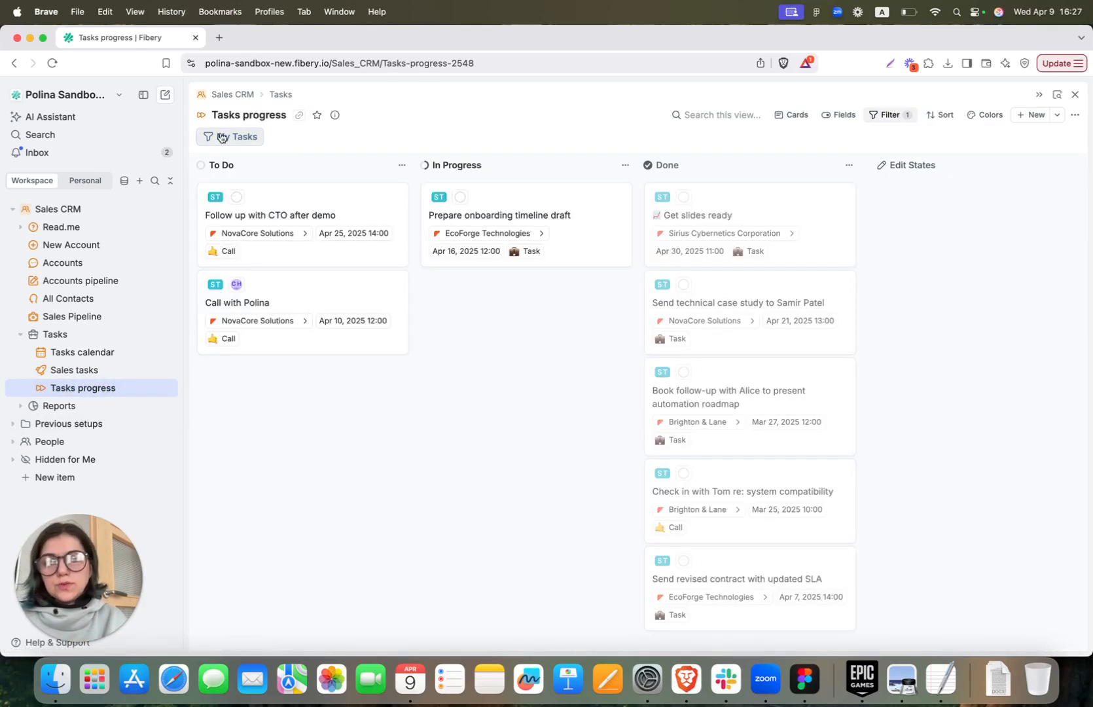
Hide and restore Assignees and Type on the task cards
{"action": "scroll", "coordinate": [464, 427], "scroll_direction": "down", "scroll_amount": 1}
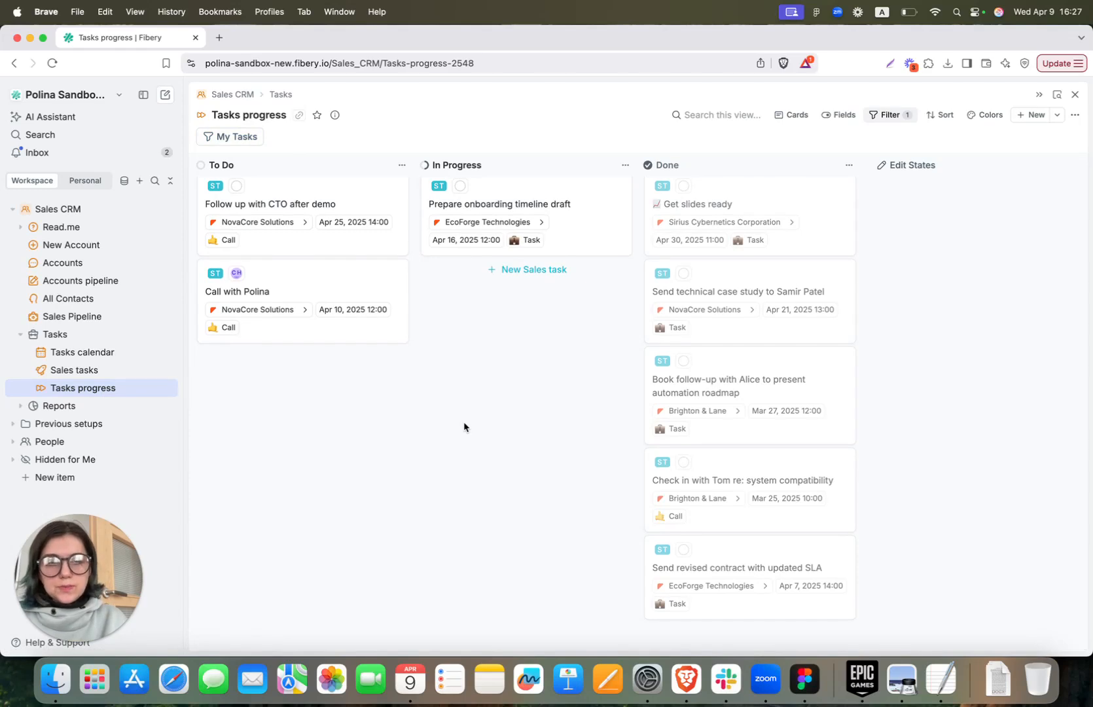
{"action": "left_click", "coordinate": [841, 116]}
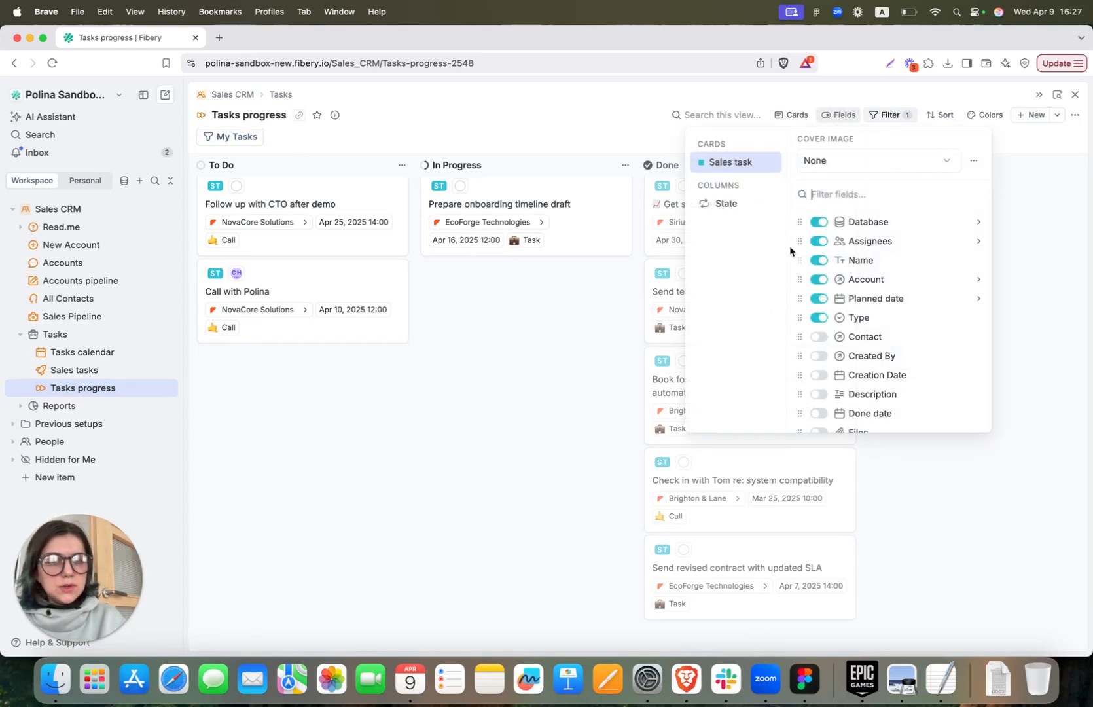
{"action": "left_click", "coordinate": [812, 244]}
{"action": "left_click", "coordinate": [813, 245]}
{"action": "left_click", "coordinate": [813, 318]}
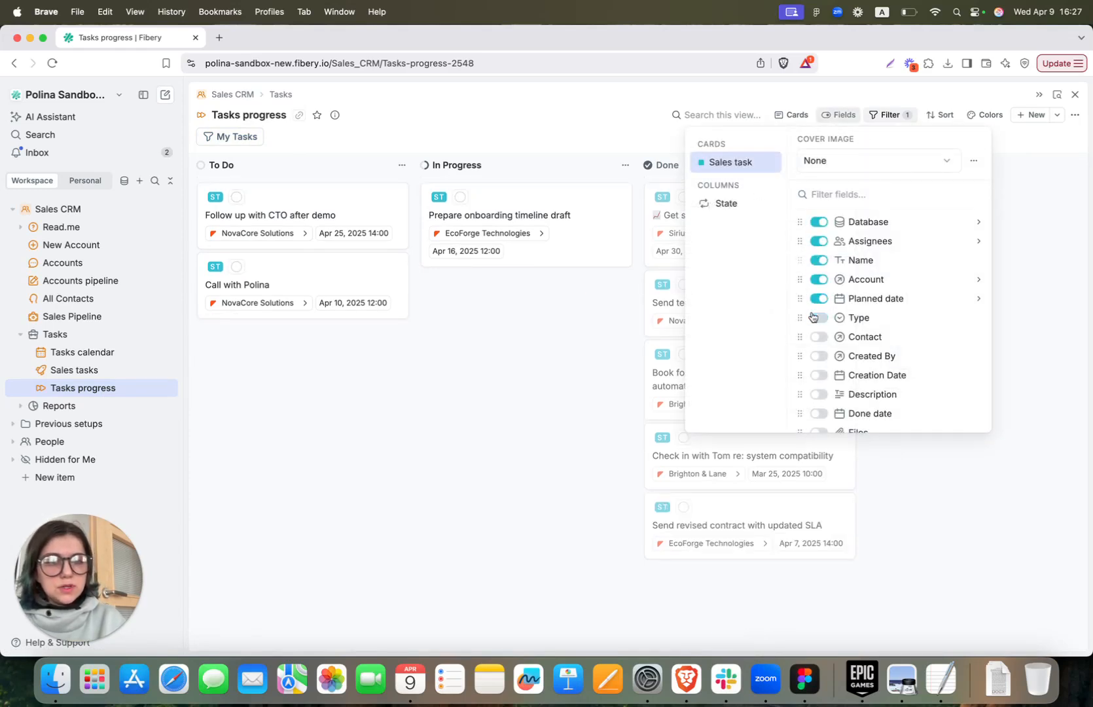
{"action": "left_click", "coordinate": [814, 318]}
{"action": "left_click", "coordinate": [459, 362]}
Collapse Tasks, expand Reports, and open Pipeline by Close Month
{"action": "left_click", "coordinate": [20, 334]}
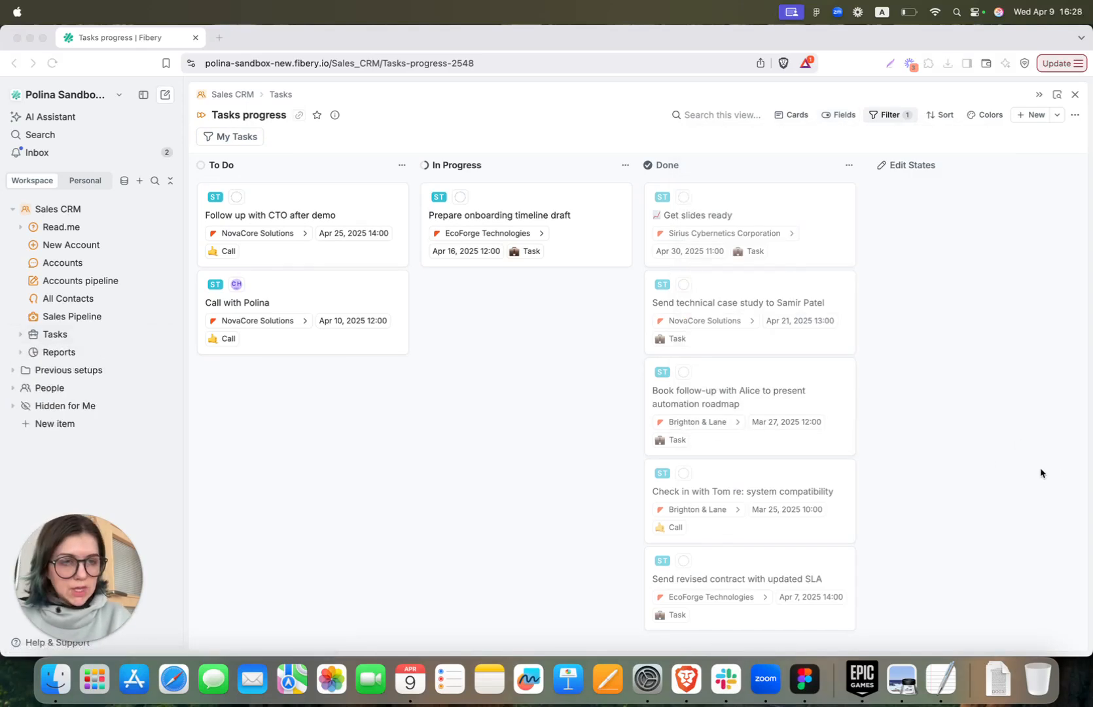
{"action": "left_click", "coordinate": [21, 356]}
{"action": "left_click", "coordinate": [21, 353]}
{"action": "left_click", "coordinate": [74, 374]}
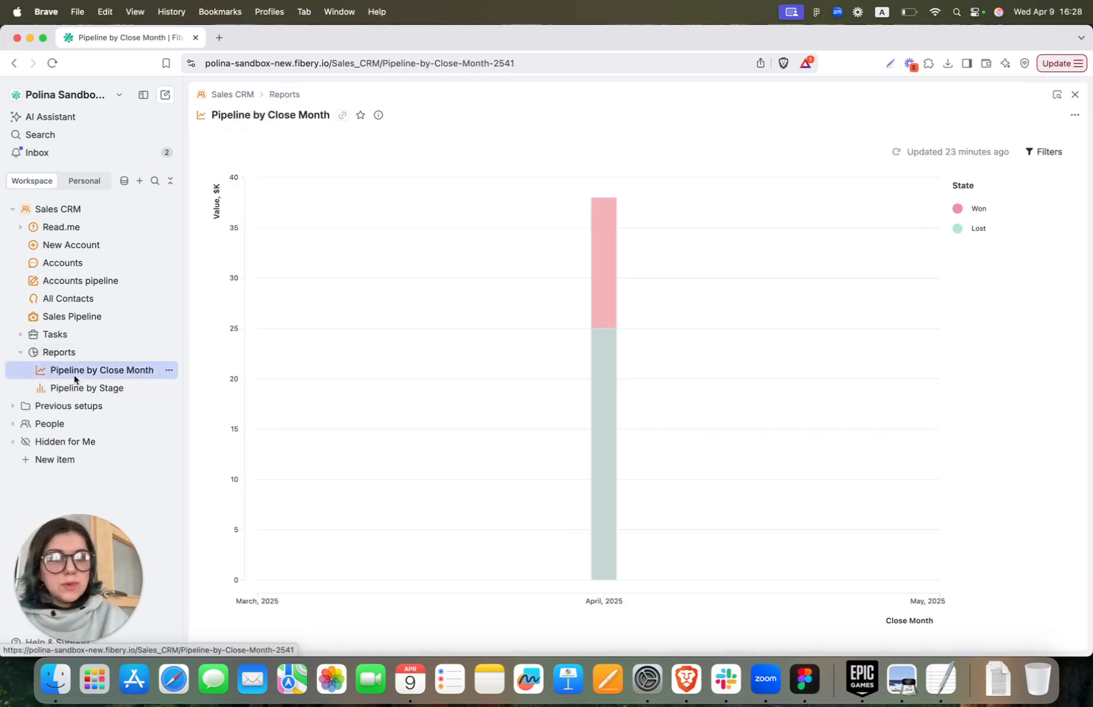
Try grouped-bar and area chart types, then return to stacked bars
{"action": "left_click", "coordinate": [1074, 115]}
{"action": "left_click", "coordinate": [1047, 135]}
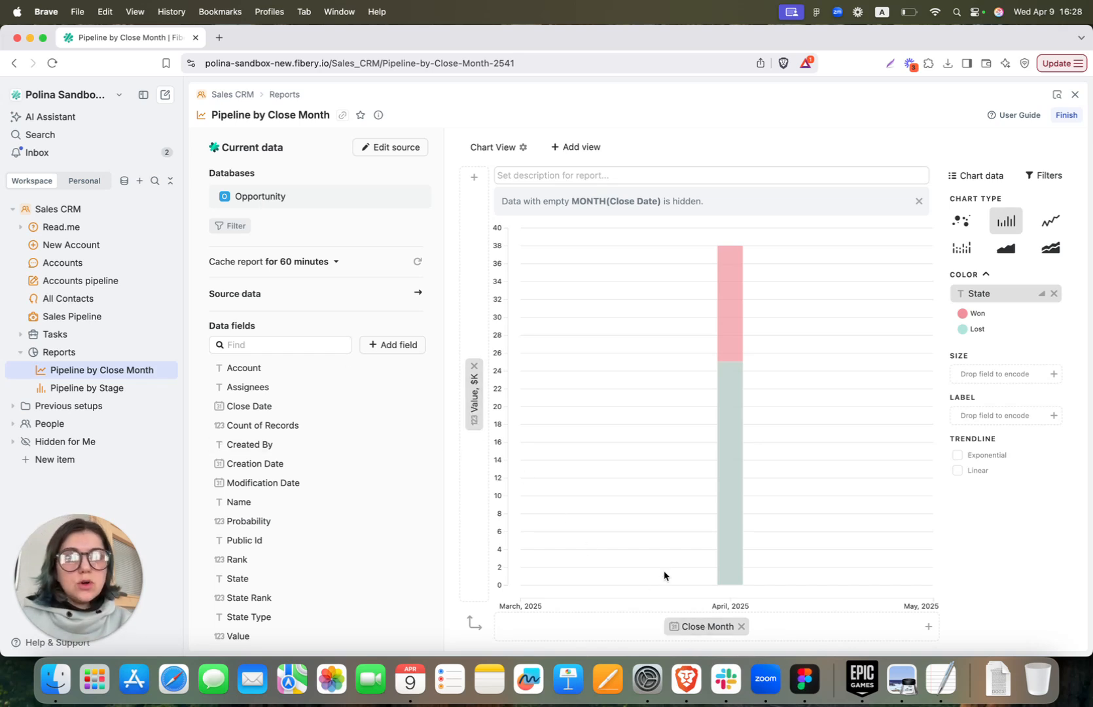
{"action": "mouse_move", "coordinate": [731, 470]}
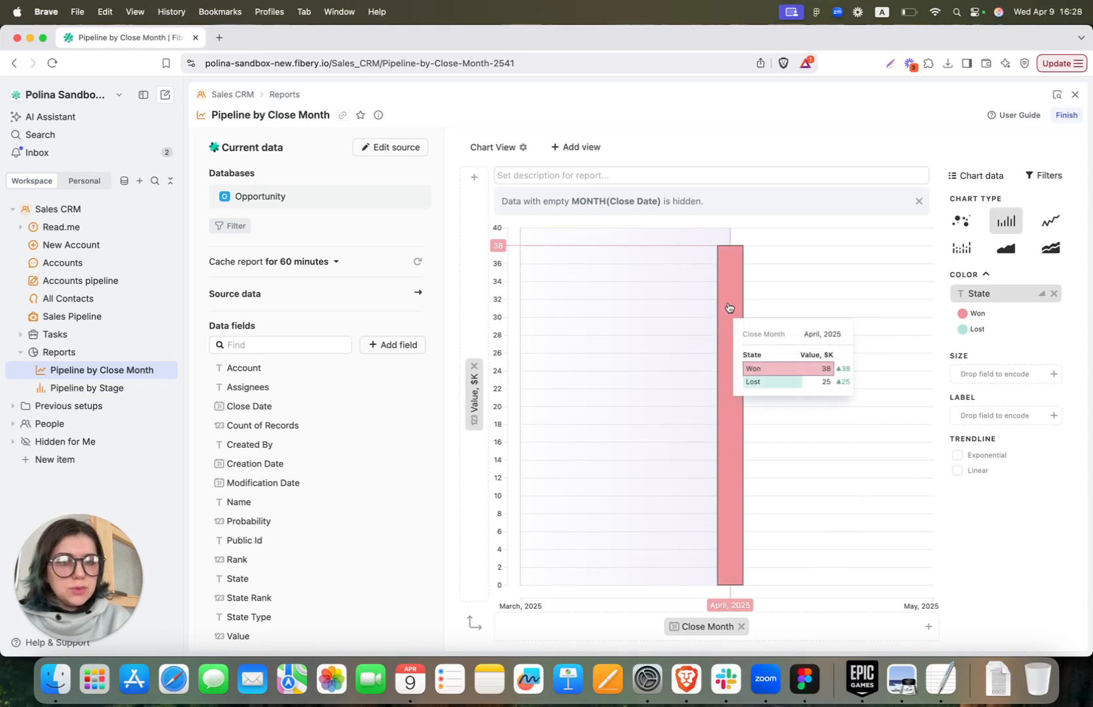
{"action": "left_click", "coordinate": [966, 255]}
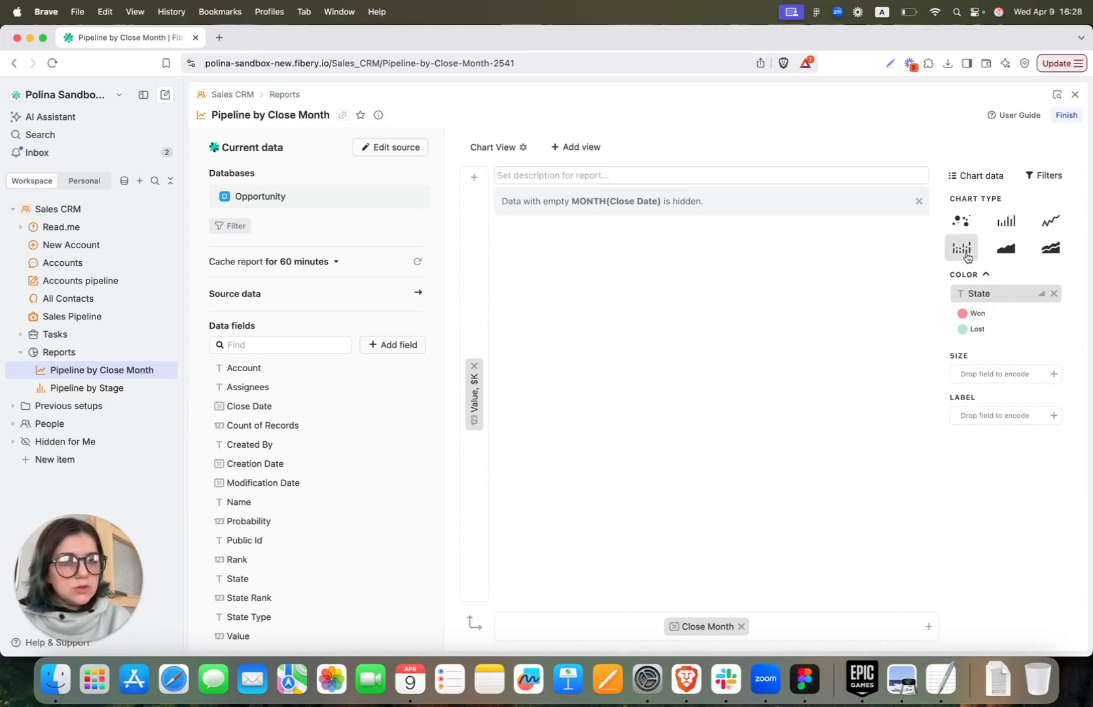
{"action": "left_click", "coordinate": [1010, 257]}
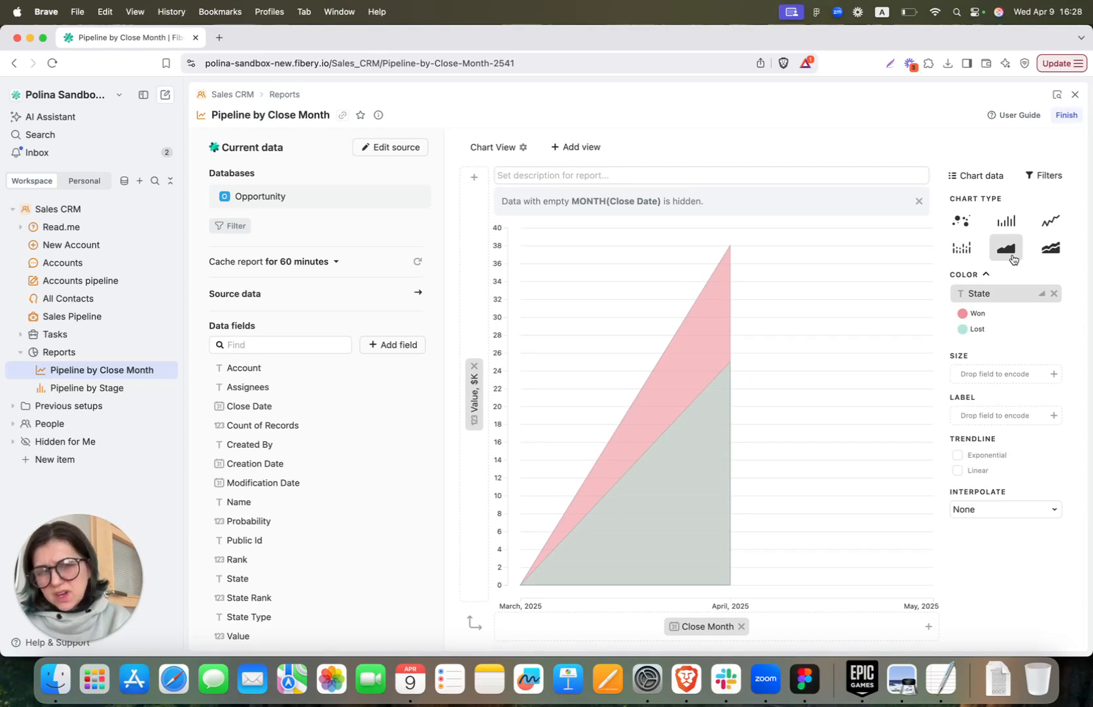
{"action": "left_click", "coordinate": [1006, 224]}
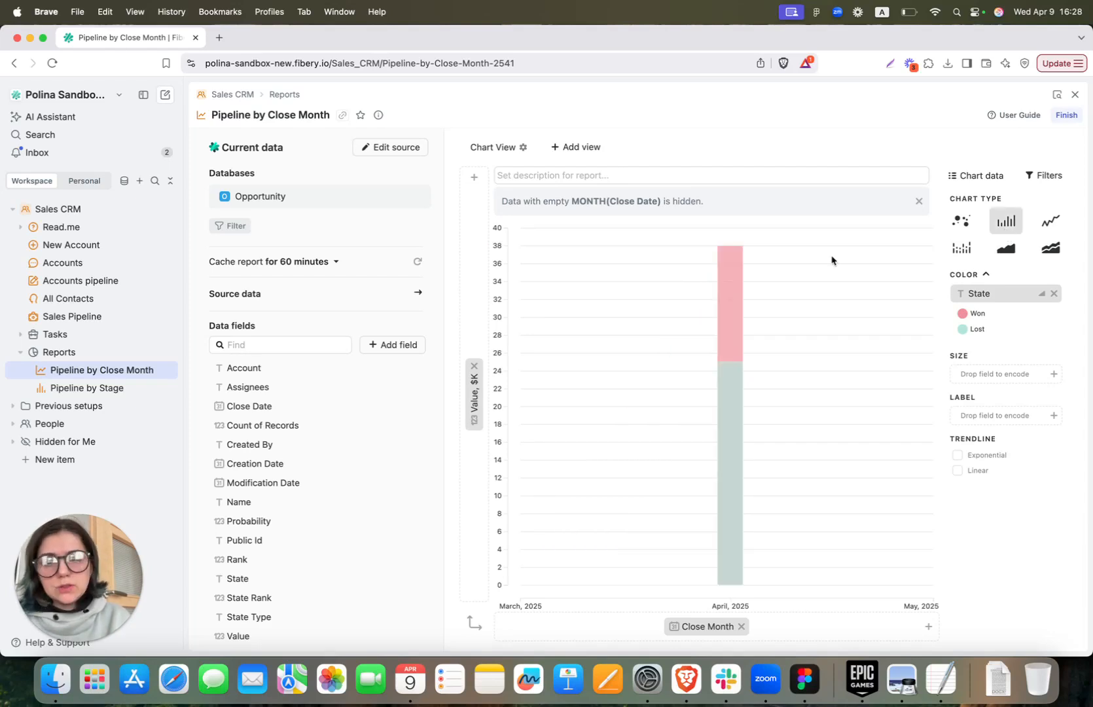
Split the chart by Assignees, then remove that split again
{"action": "left_click_drag", "start_coordinate": [249, 394], "coordinate": [480, 471]}
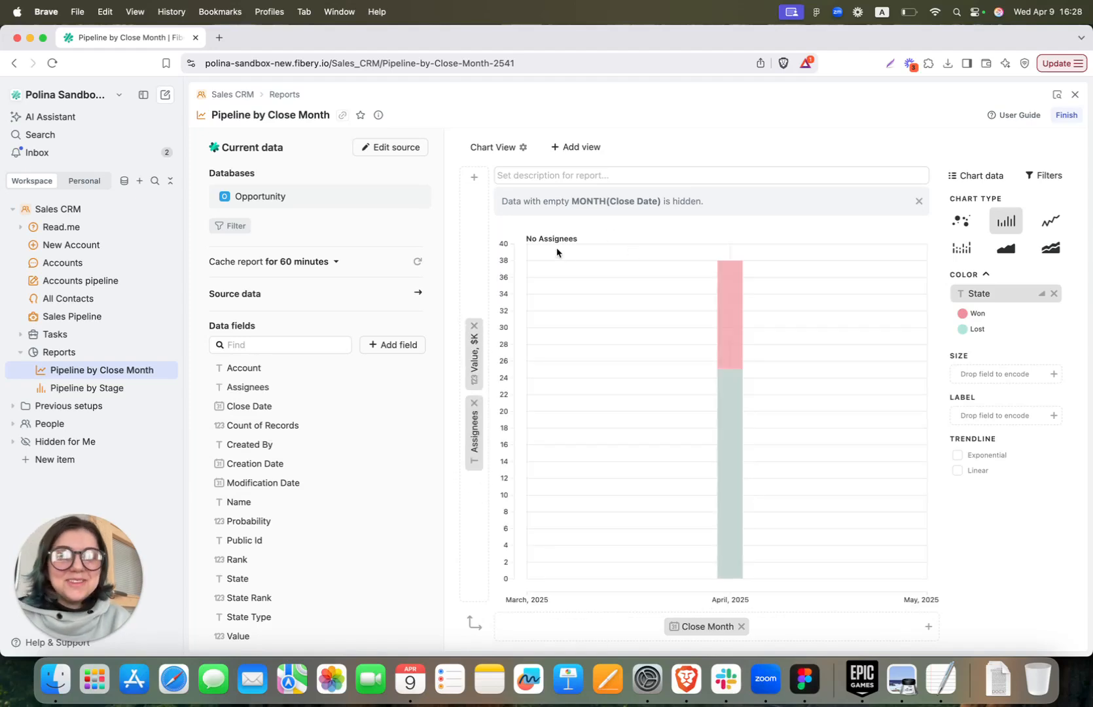
{"action": "left_click", "coordinate": [475, 403]}
{"action": "scroll", "coordinate": [269, 572], "scroll_direction": "down", "scroll_amount": 1}
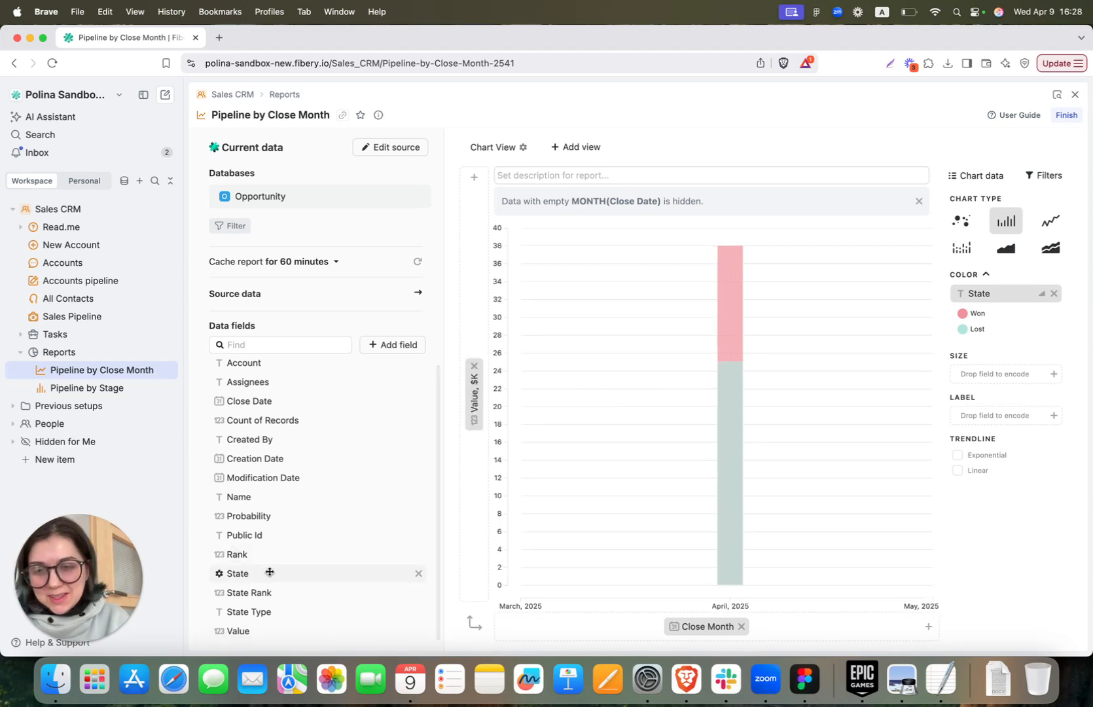
{"action": "scroll", "coordinate": [268, 510], "scroll_direction": "up", "scroll_amount": 1}
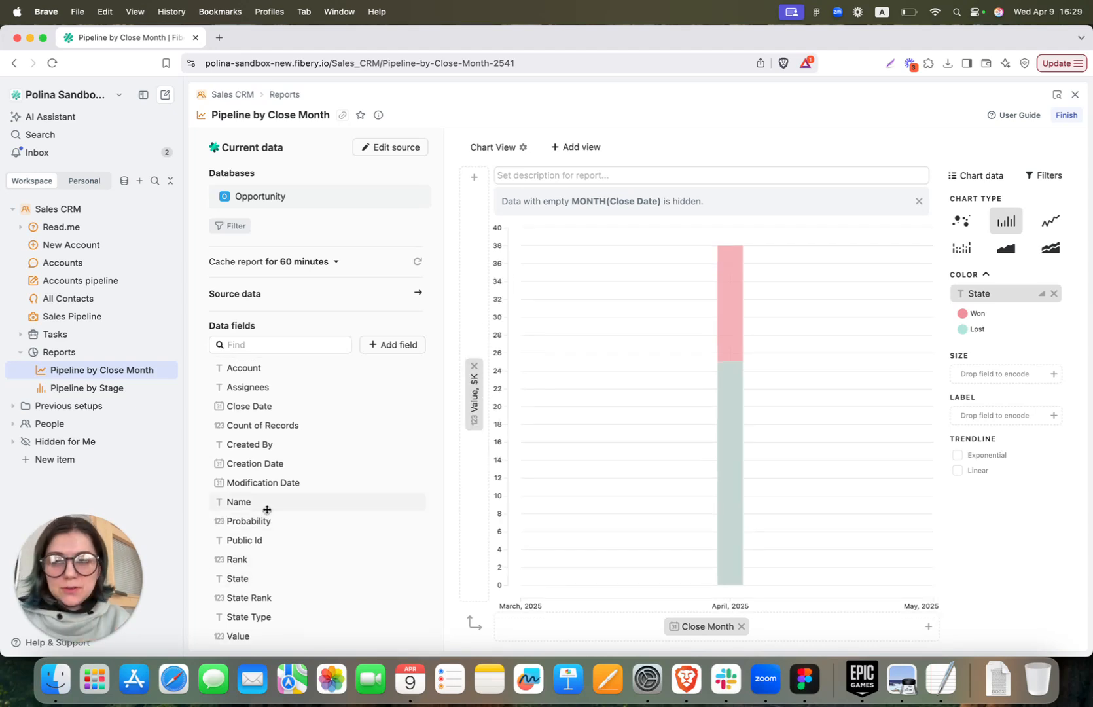
Finish editing the Pipeline by Close Month report and generate its public share link
{"action": "left_click", "coordinate": [1063, 117]}
{"action": "left_click", "coordinate": [1074, 119]}
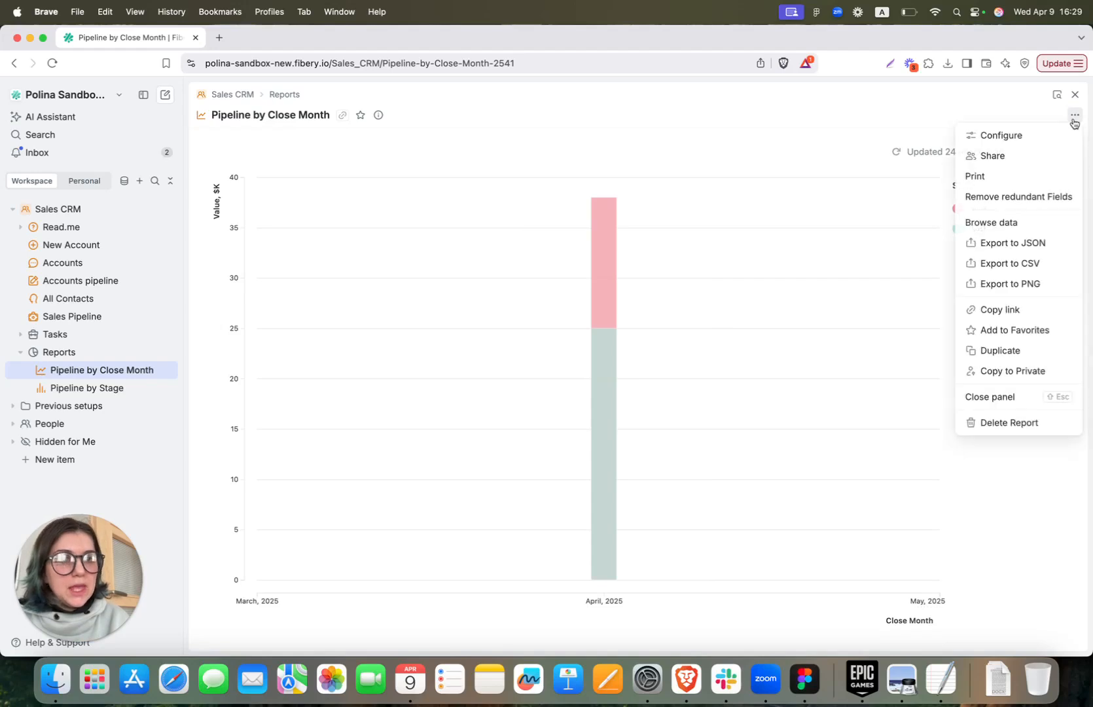
{"action": "left_click", "coordinate": [1045, 161]}
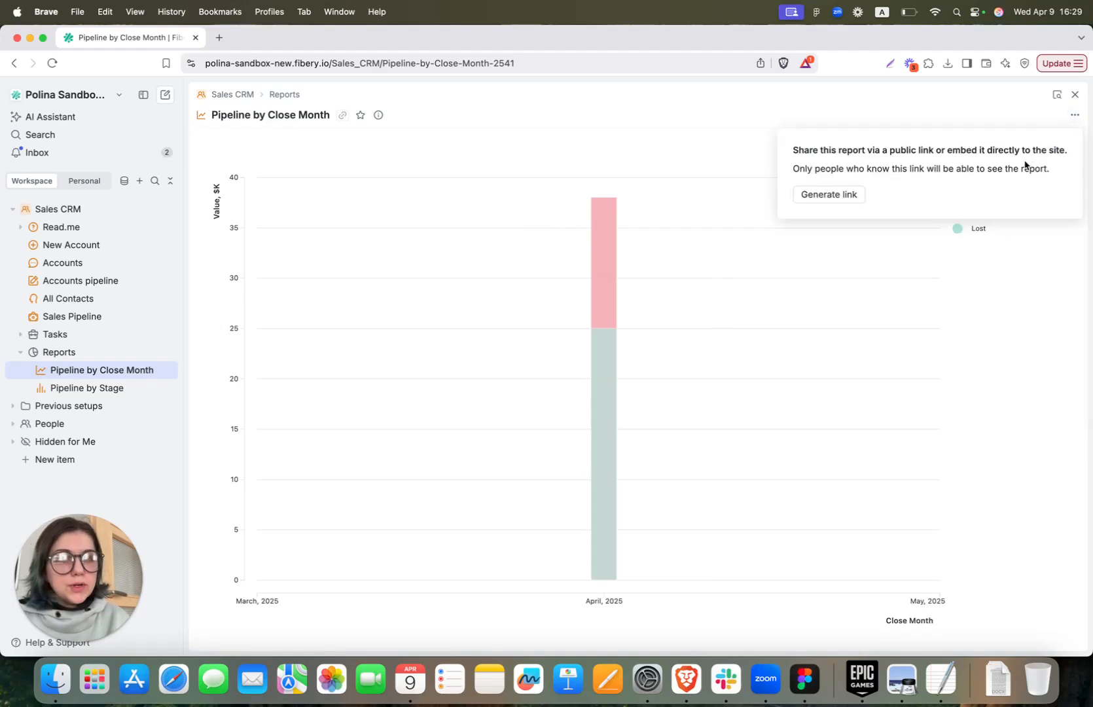
{"action": "left_click", "coordinate": [842, 198]}
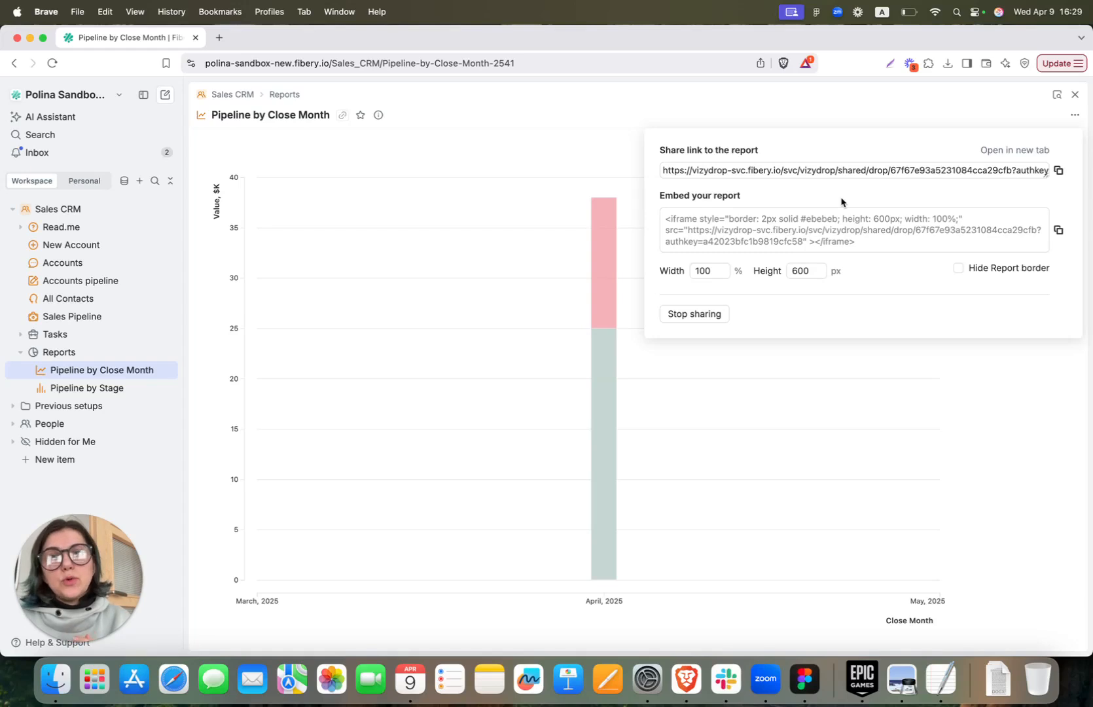
{"action": "left_click", "coordinate": [990, 121]}
Switch to the Pipeline by Stage report from the sidebar
{"action": "left_click", "coordinate": [1074, 115]}
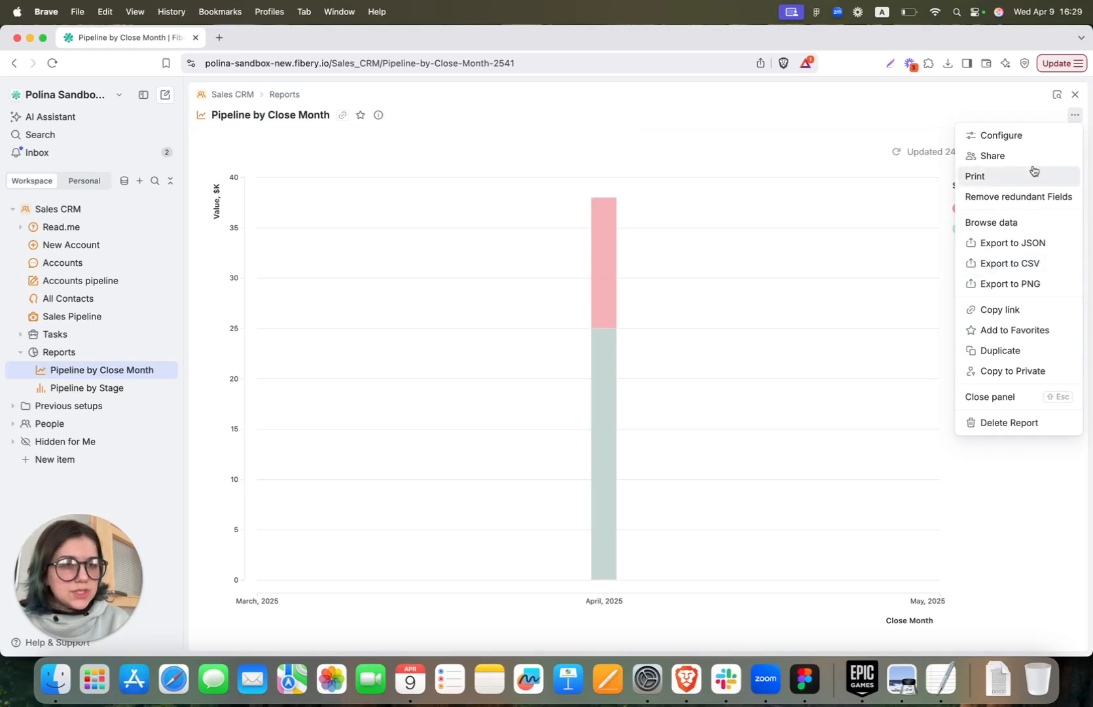
{"action": "left_click", "coordinate": [50, 472]}
{"action": "left_click_drag", "start_coordinate": [73, 406], "coordinate": [66, 415]}
{"action": "left_click", "coordinate": [77, 393]}
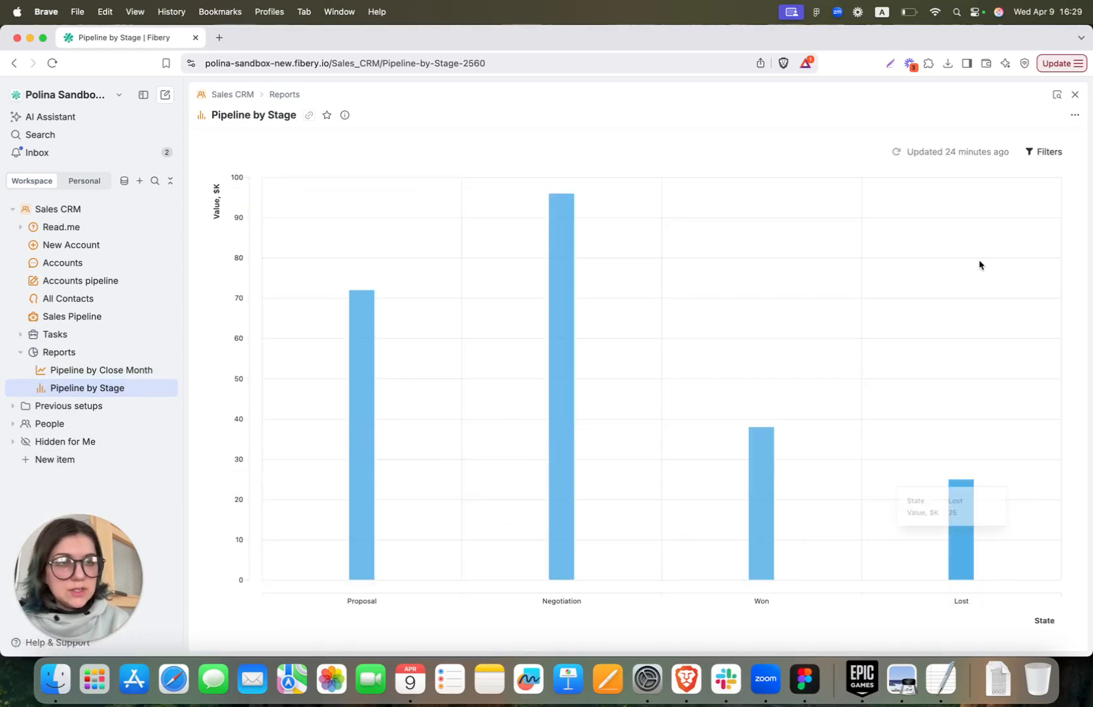
Label the Pipeline by Stage bars with SUM(Value), showing 72000, 96000, 38000 and 25000
{"action": "left_click", "coordinate": [1048, 118]}
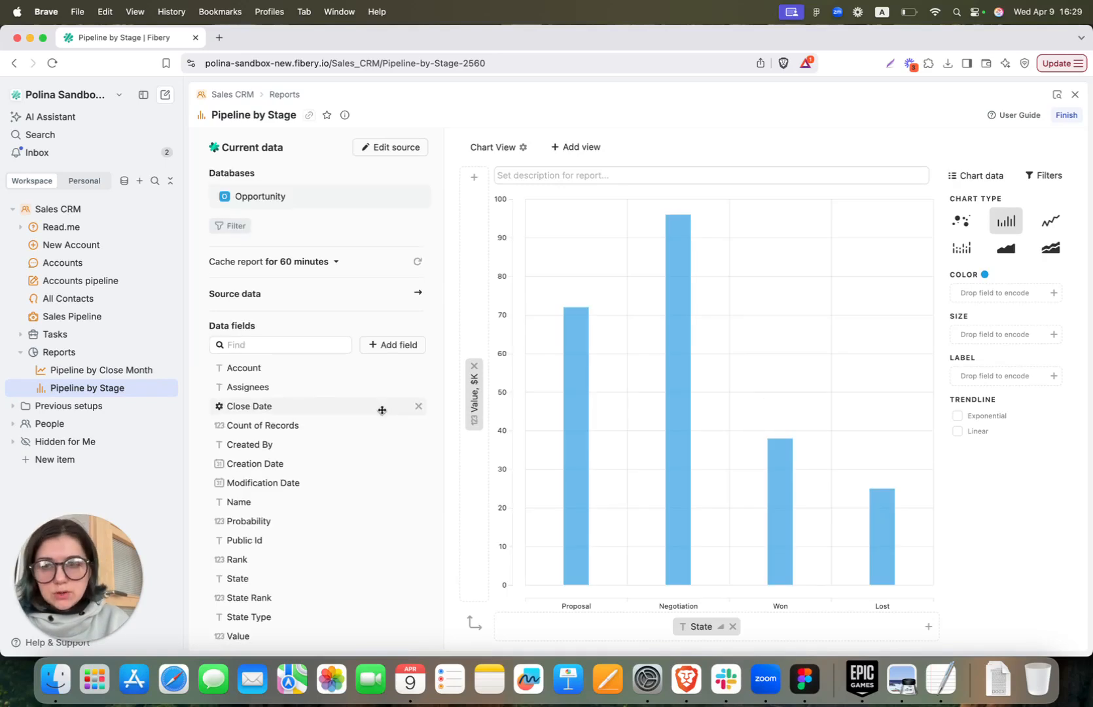
{"action": "scroll", "coordinate": [368, 490], "scroll_direction": "down", "scroll_amount": 1}
{"action": "left_click_drag", "start_coordinate": [302, 633], "coordinate": [1005, 378]}
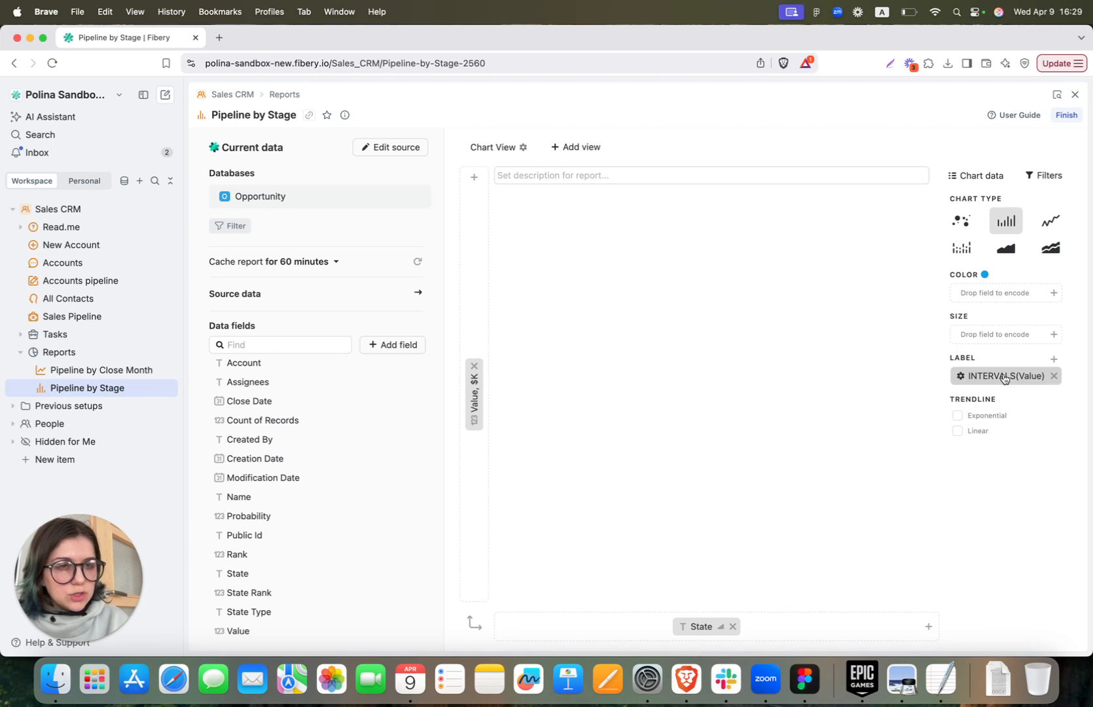
{"action": "left_click", "coordinate": [1004, 377]}
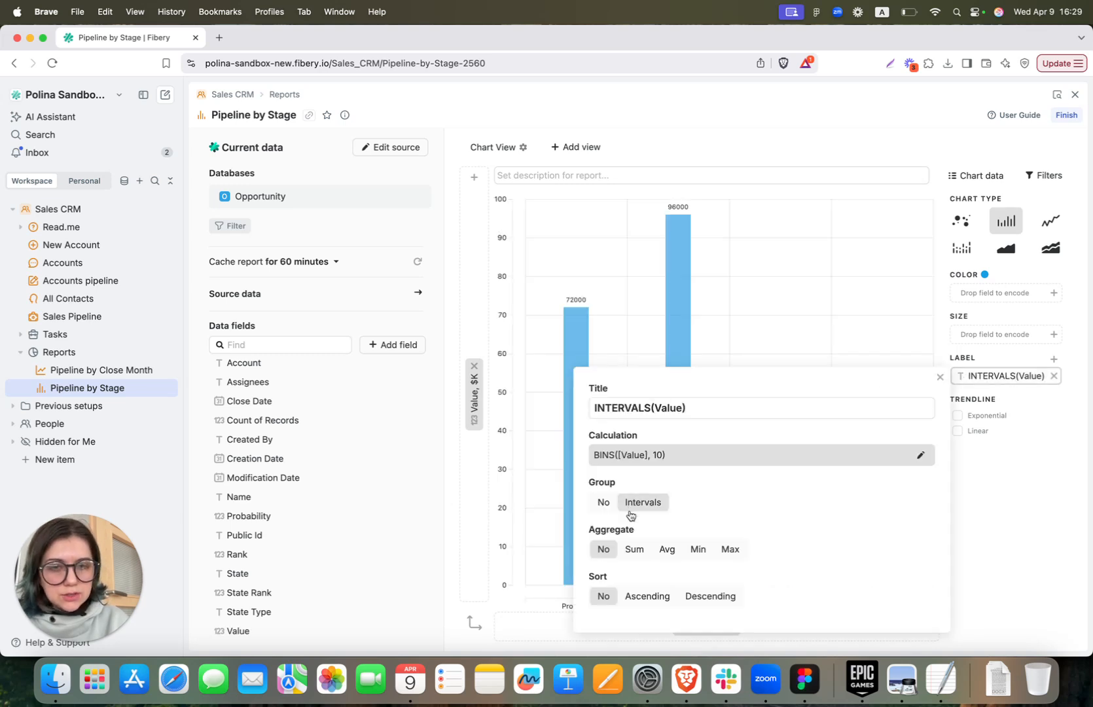
{"action": "left_click", "coordinate": [631, 508]}
{"action": "left_click", "coordinate": [1004, 355]}
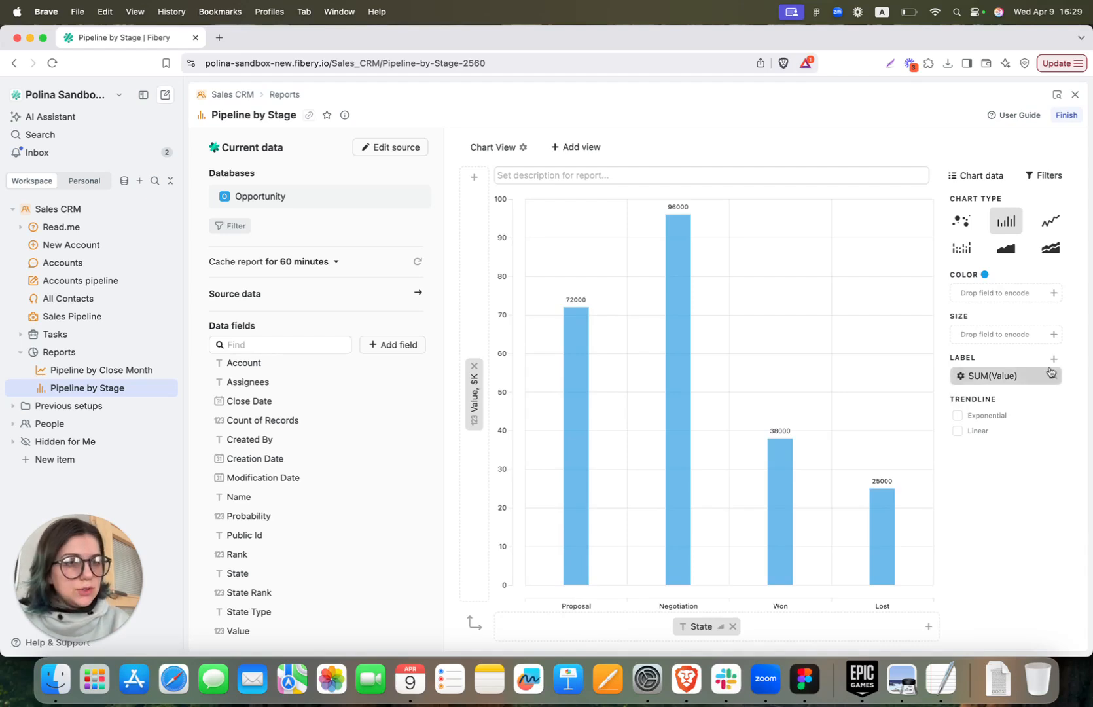
Finish editing the report, then briefly view the help and support options
{"action": "left_click", "coordinate": [1066, 114]}
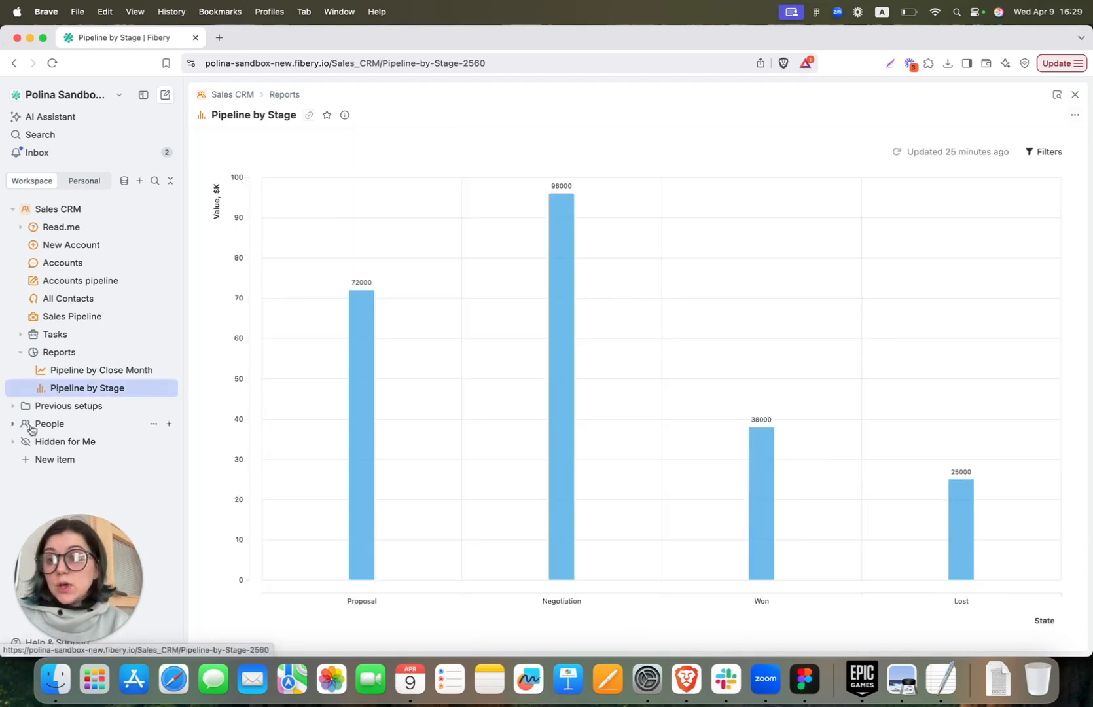
{"action": "left_click", "coordinate": [46, 642]}
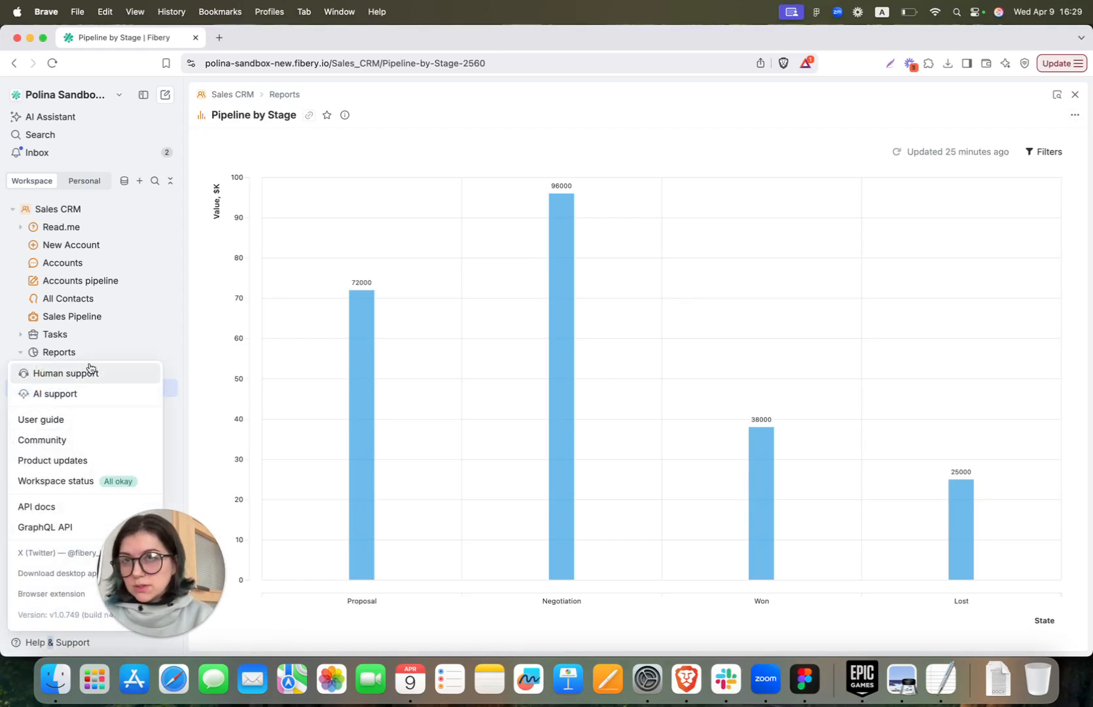
{"action": "left_click", "coordinate": [576, 141]}
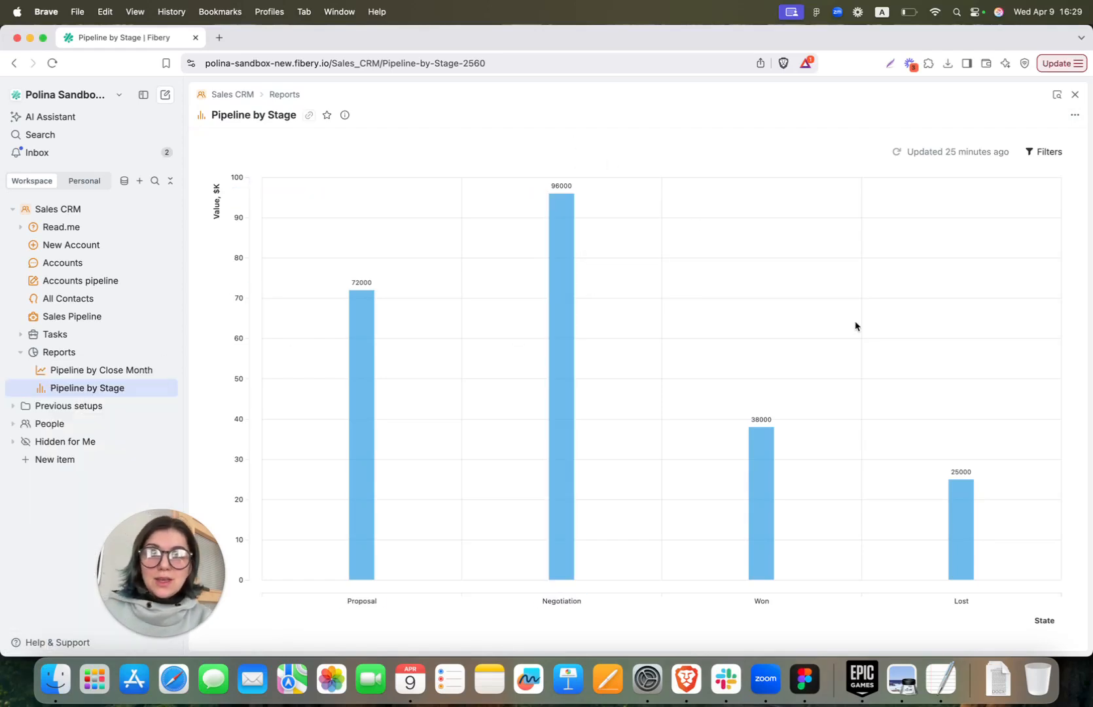